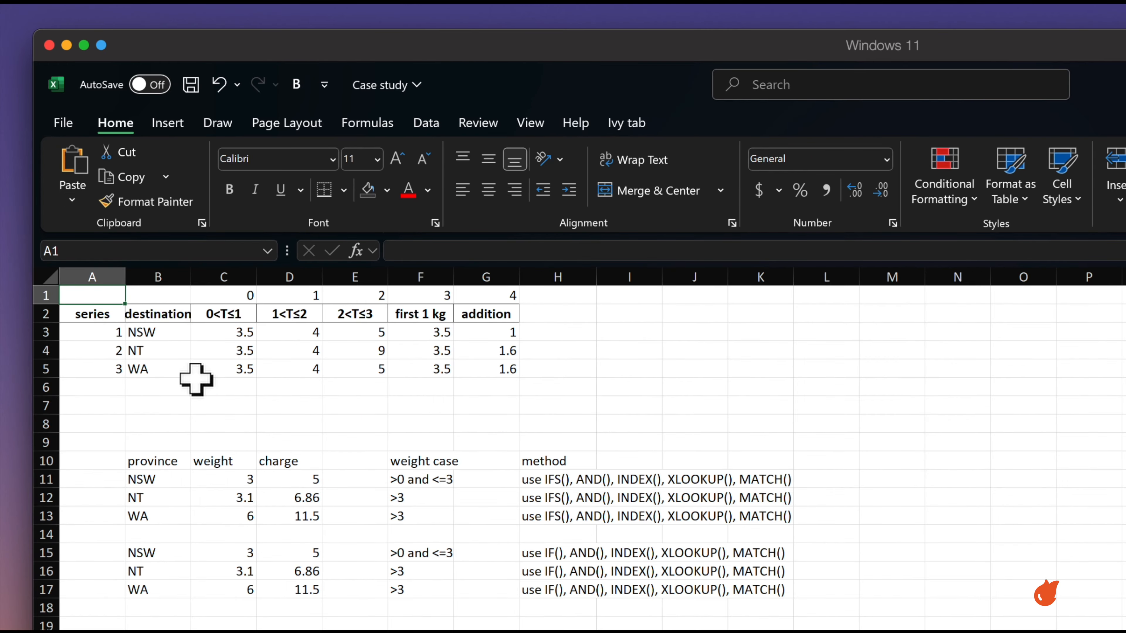
Step: Examine the province, weight and charge cells in the NSW row of the lower calculation table (B11:D11)
left_click(150, 481)
left_click(231, 479)
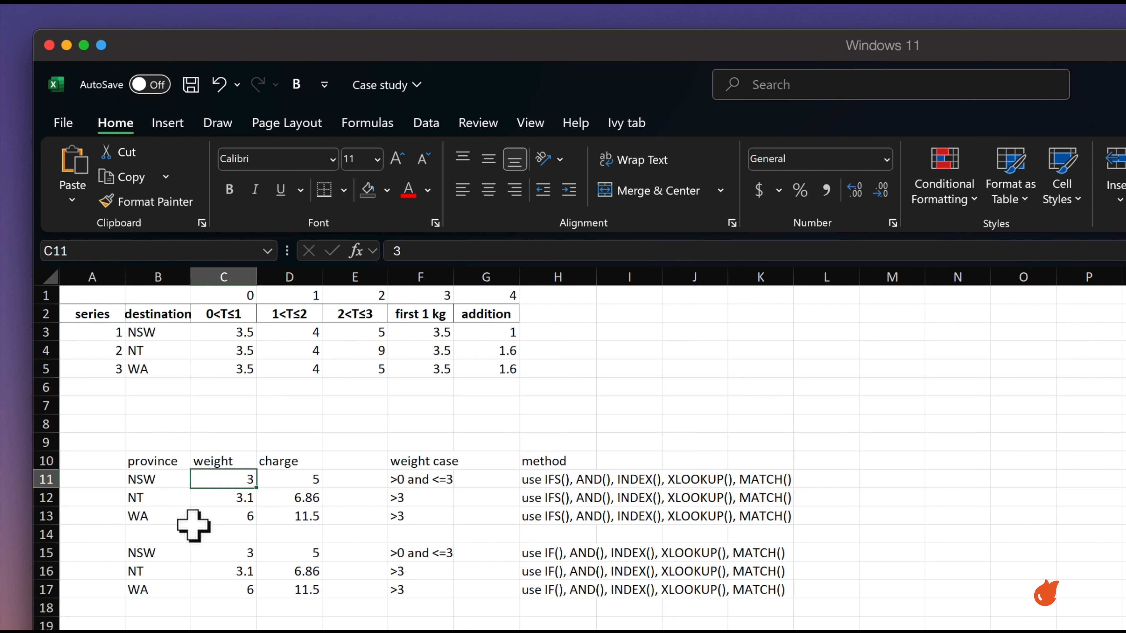
left_click(146, 479)
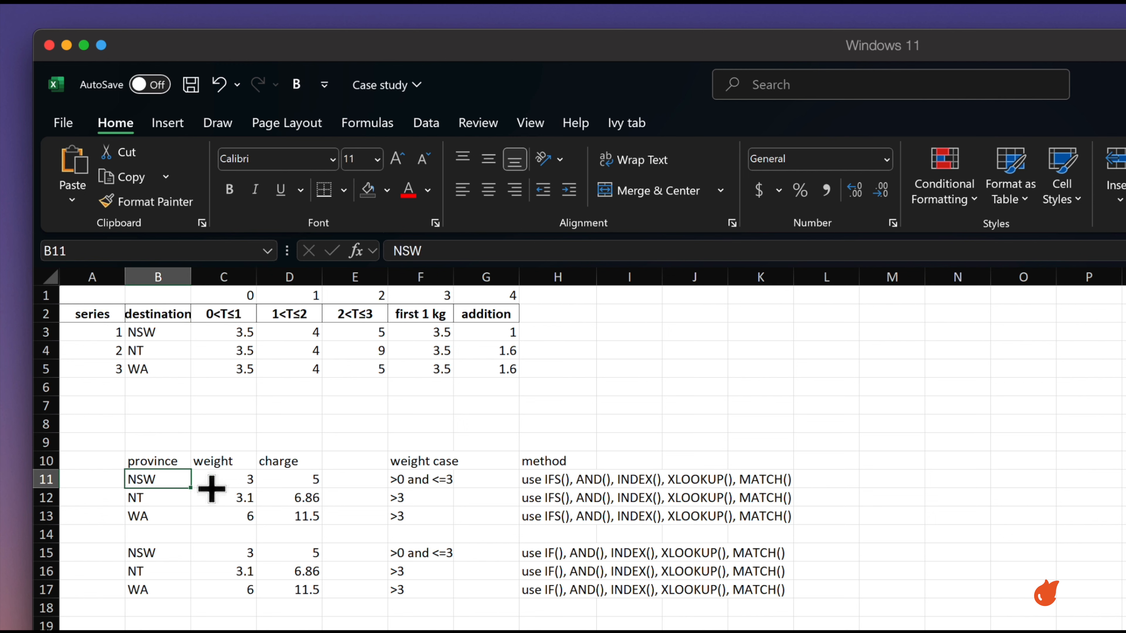
left_click(215, 483)
left_click(151, 487)
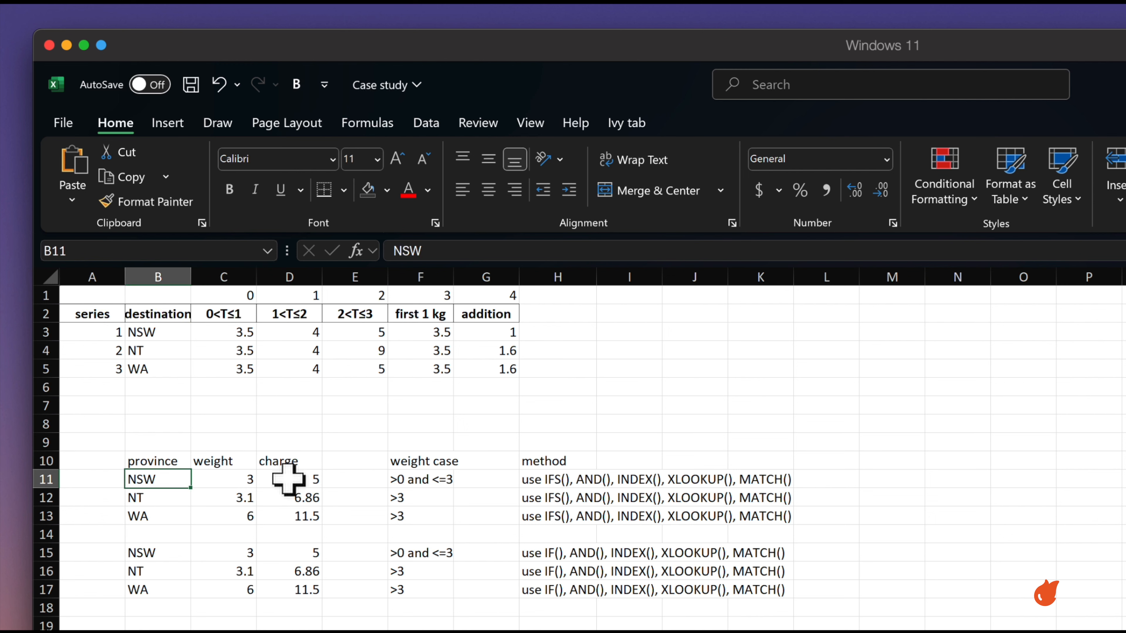
left_click(294, 478)
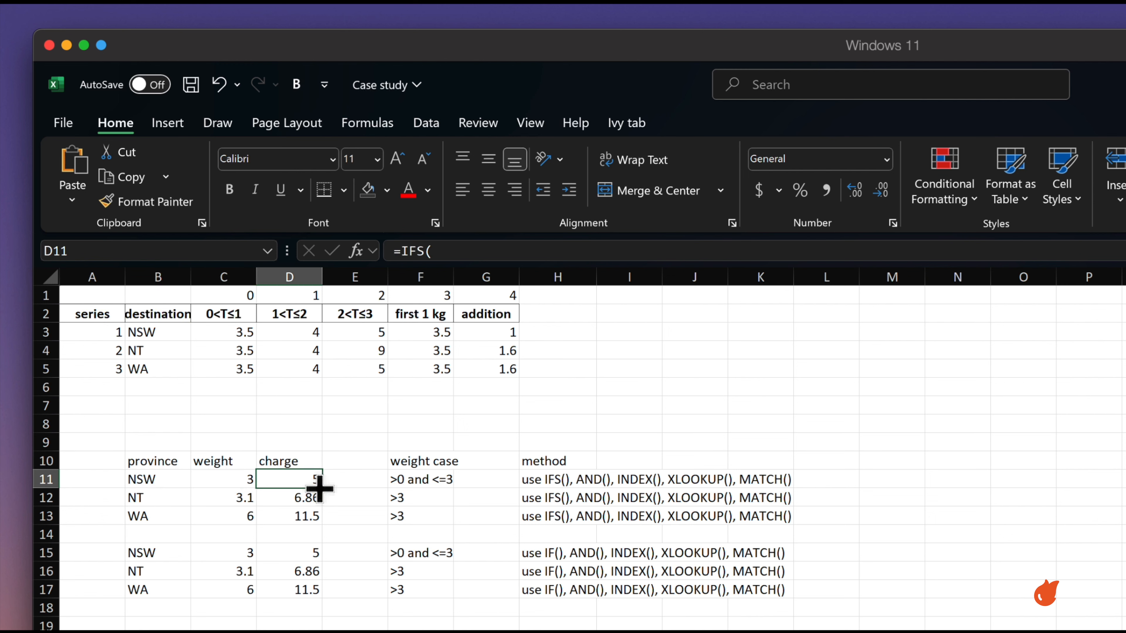
left_click(197, 479)
left_click(168, 480)
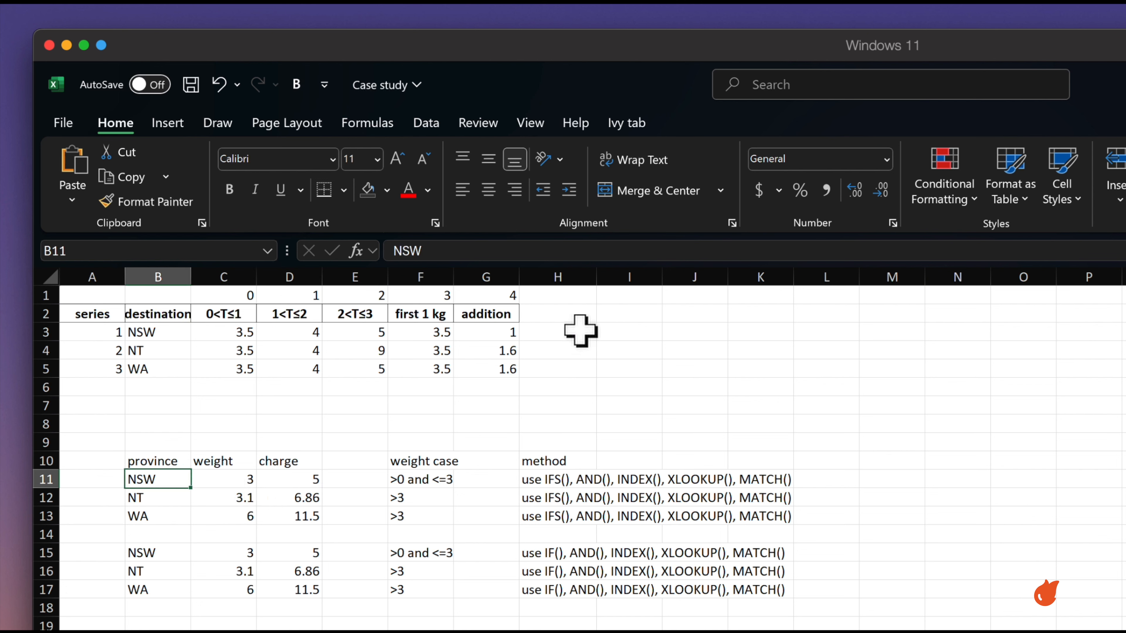
Step: Examine the destination list and the weight-band rates in the upper freight table, B2:G5
left_click_drag(232, 314, 370, 369)
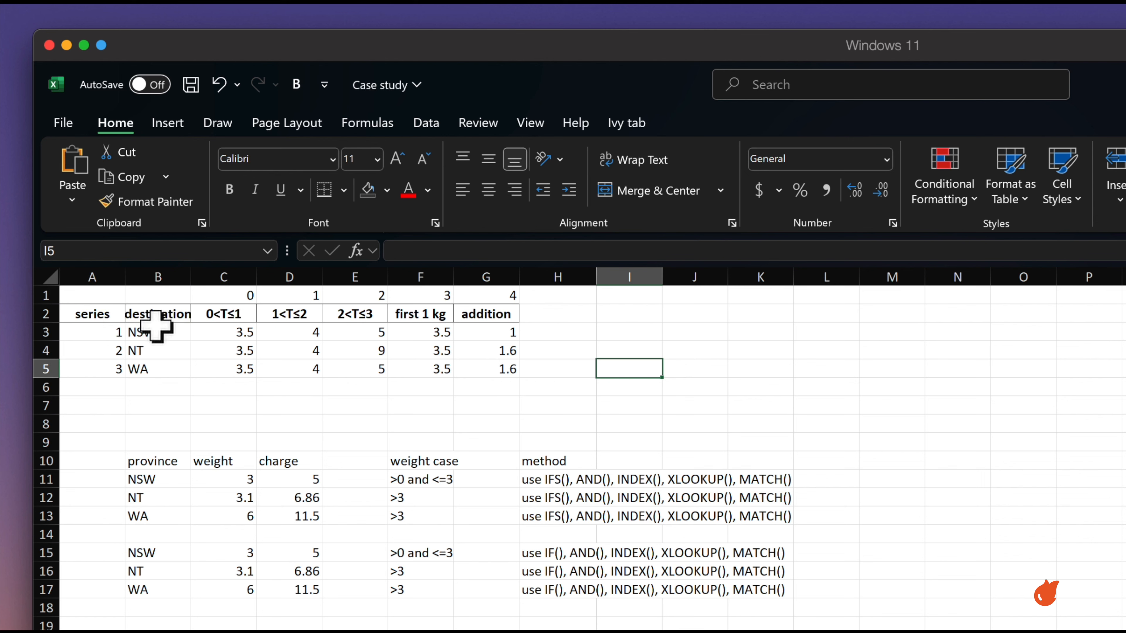
left_click_drag(155, 315, 159, 368)
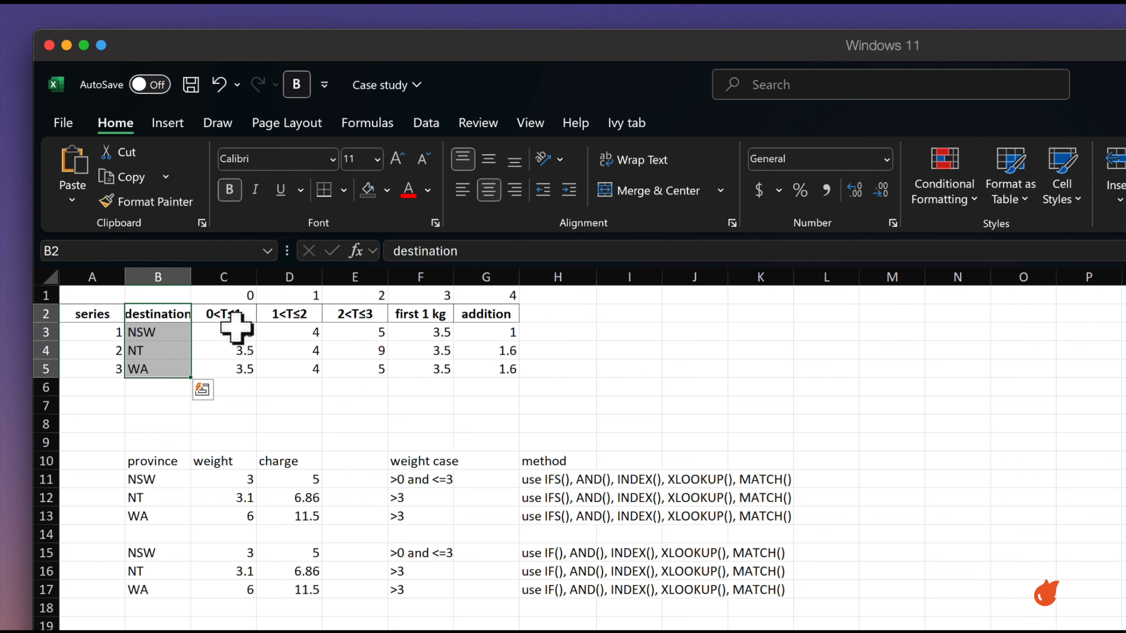
left_click_drag(231, 332, 477, 372)
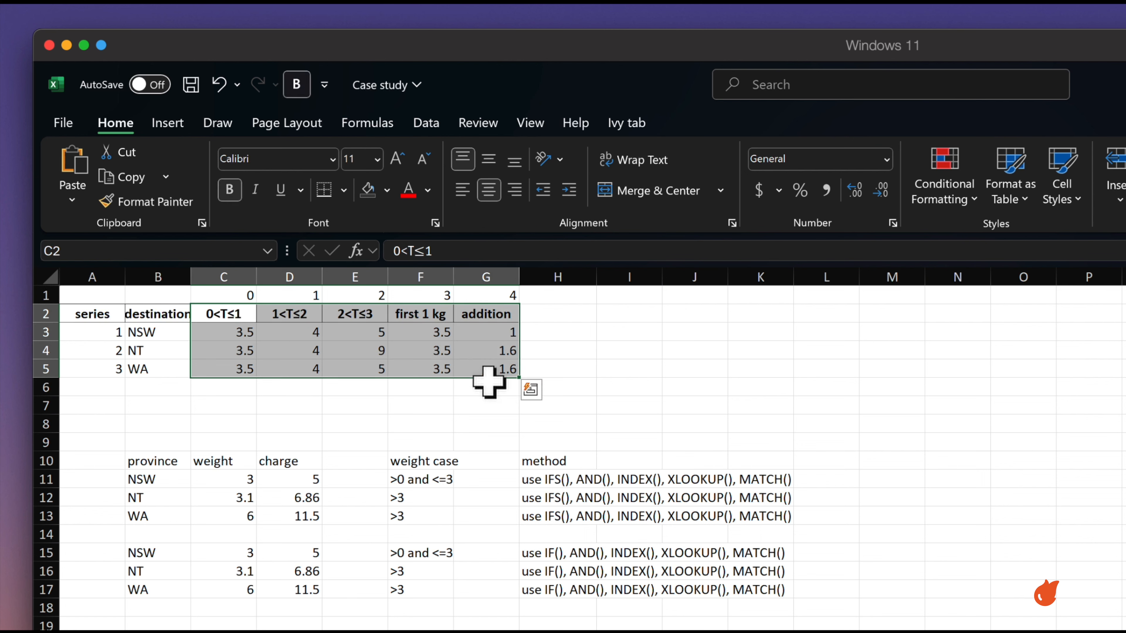
left_click(233, 332)
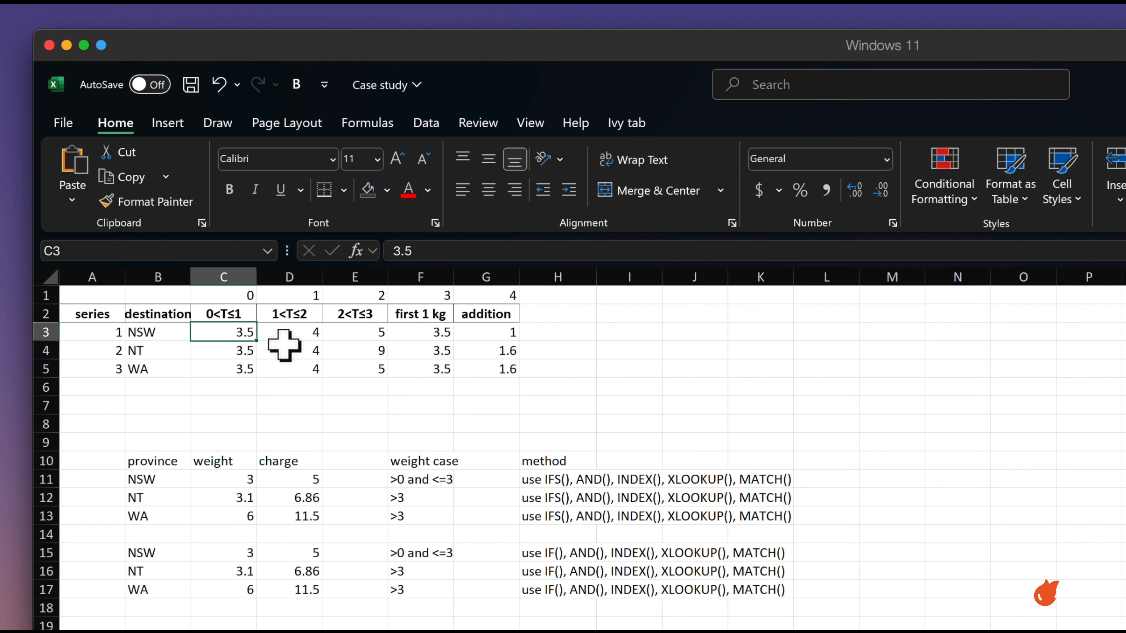
left_click(268, 334)
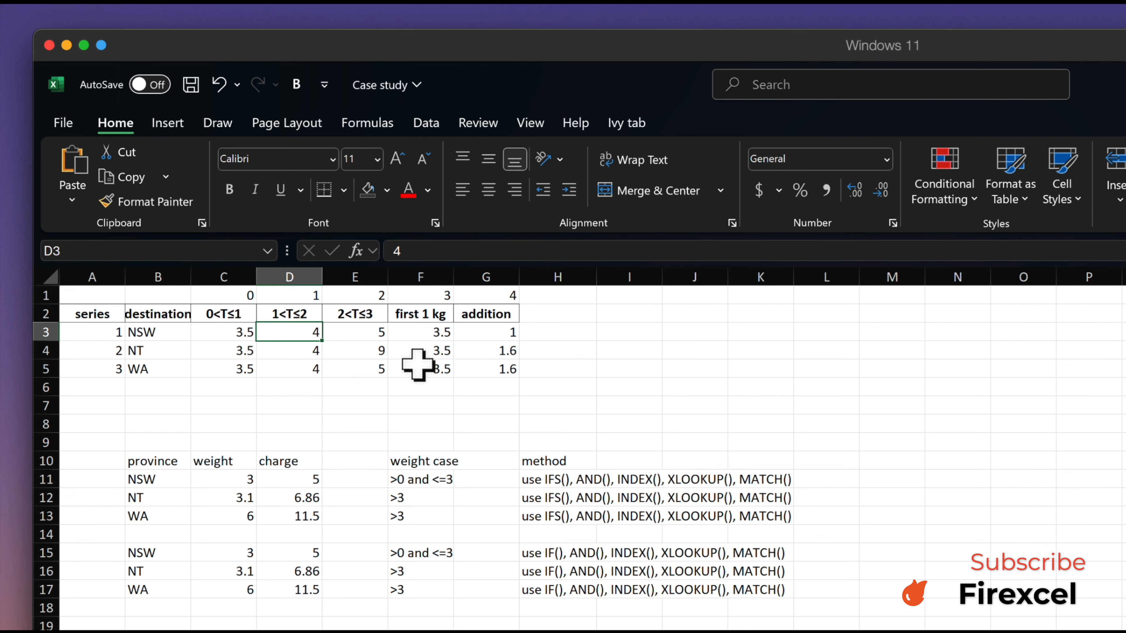
Step: Fill the "first 1 kg" and "addition" columns, F2:G5, with orange
left_click(420, 277)
left_click_drag(420, 314, 492, 369)
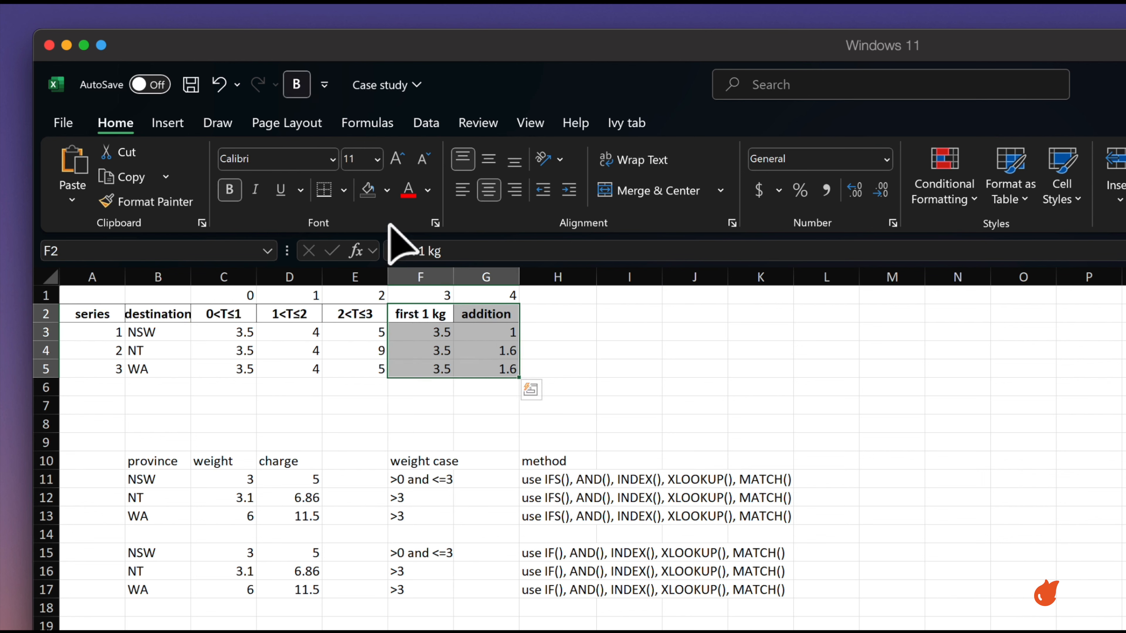
left_click(387, 190)
left_click(424, 482)
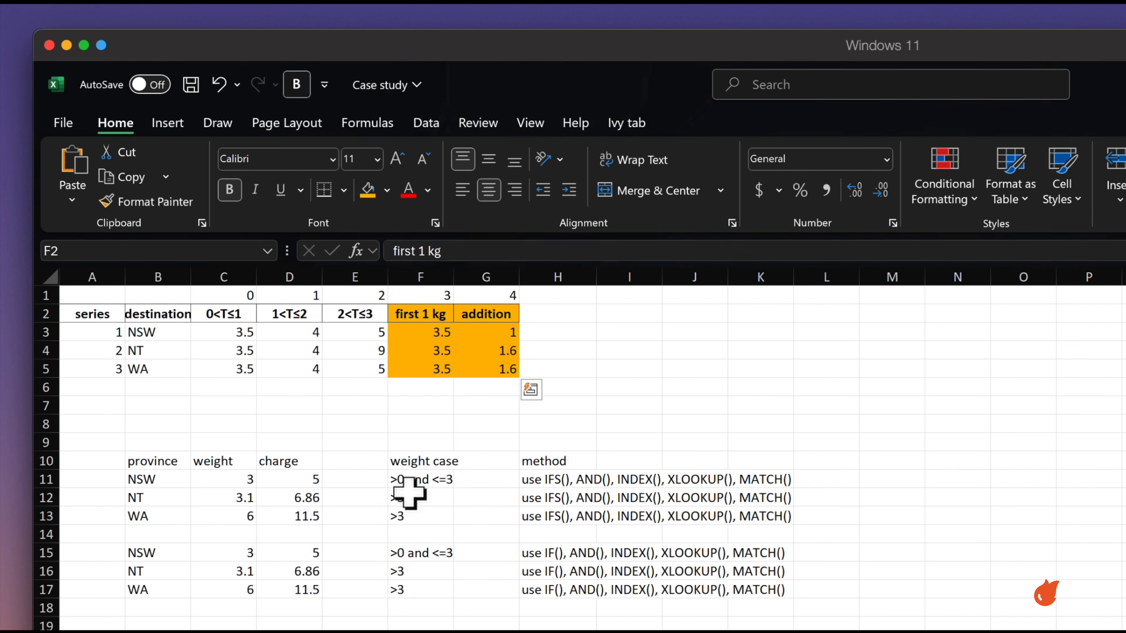
left_click_drag(435, 310, 491, 372)
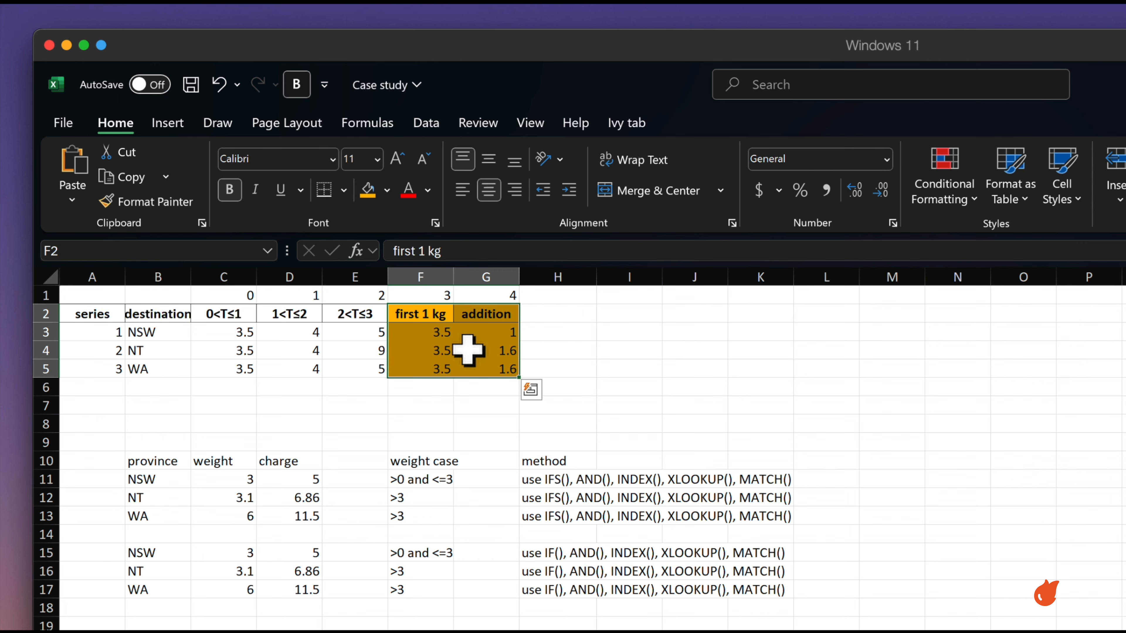
left_click(505, 339)
Step: Enter the sample weight 6 in I3 and the headings 1 in J2 and 1+ in K2
left_click(647, 332)
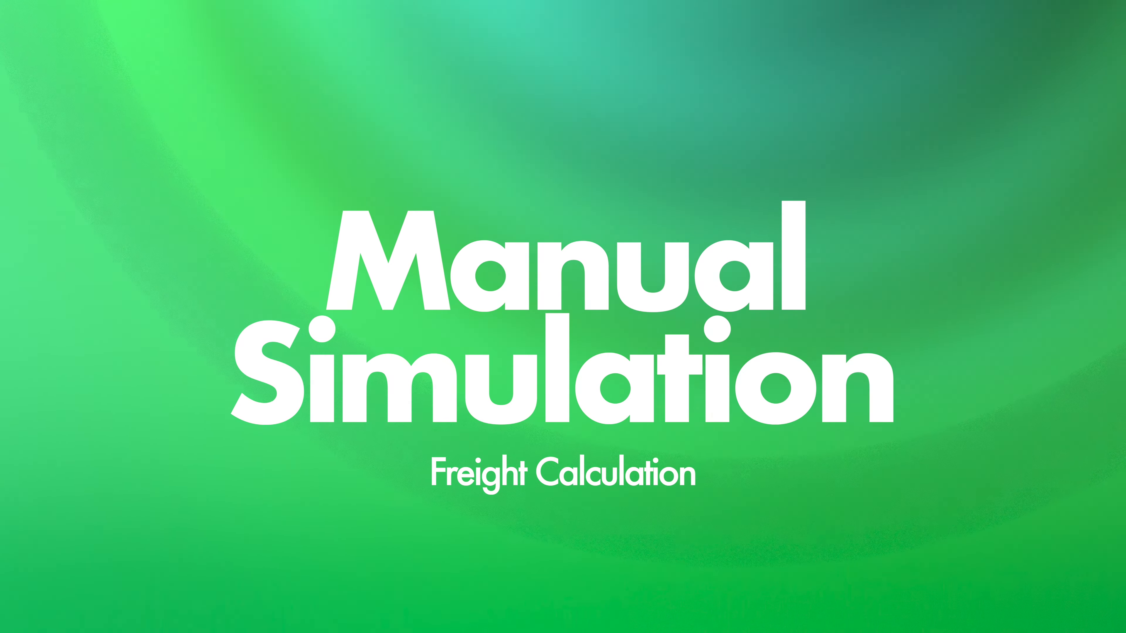
left_click(727, 313)
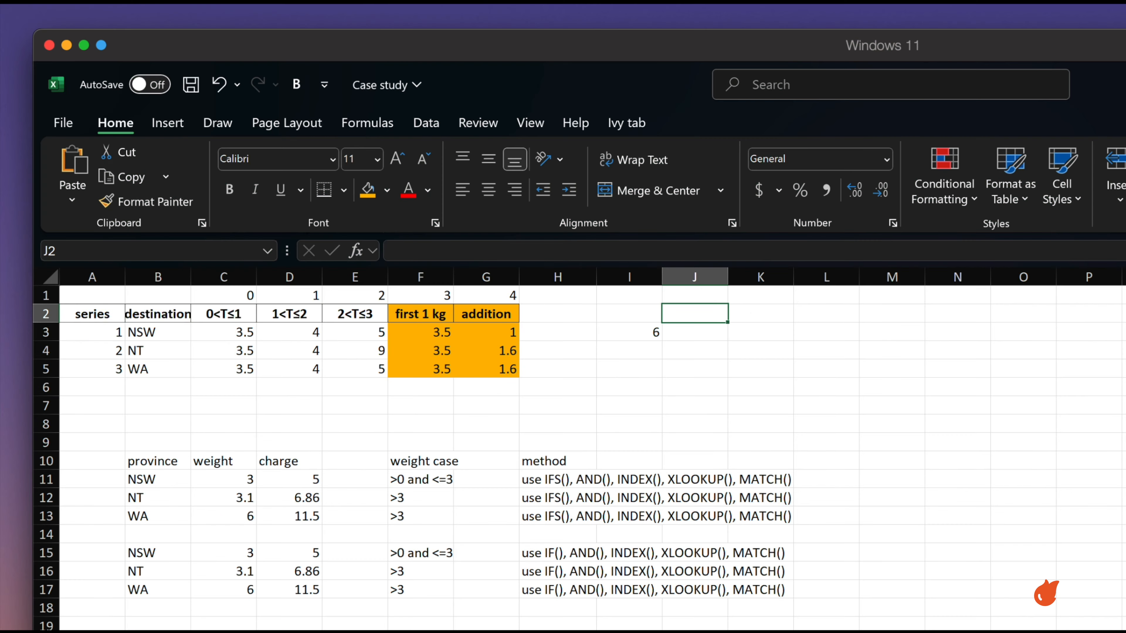
type("1")
key("Tab")
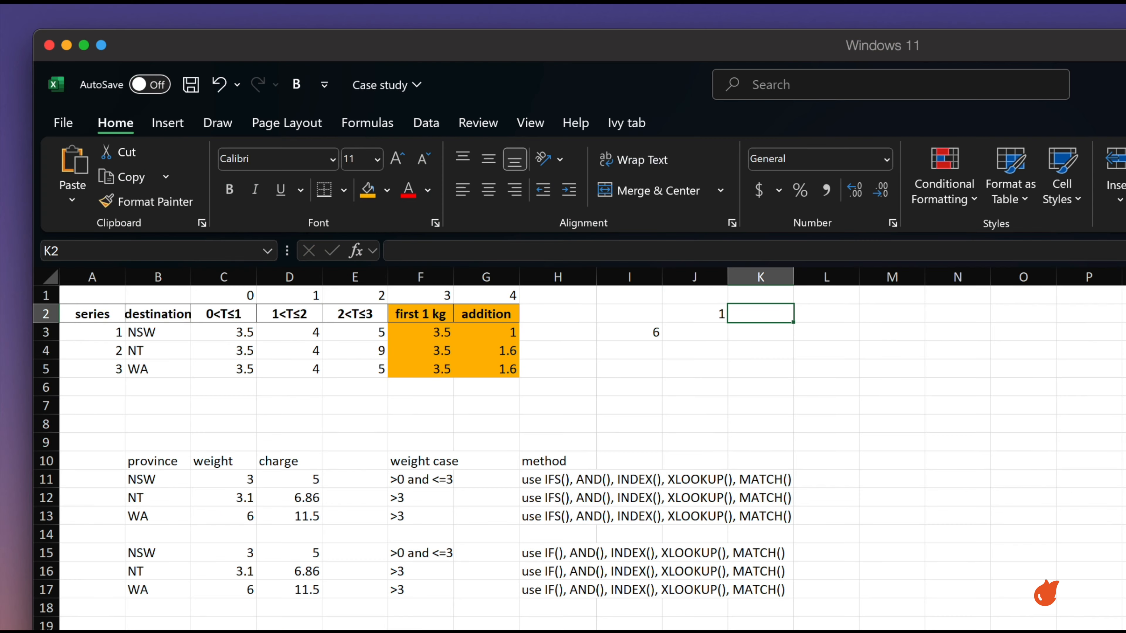
type("1+")
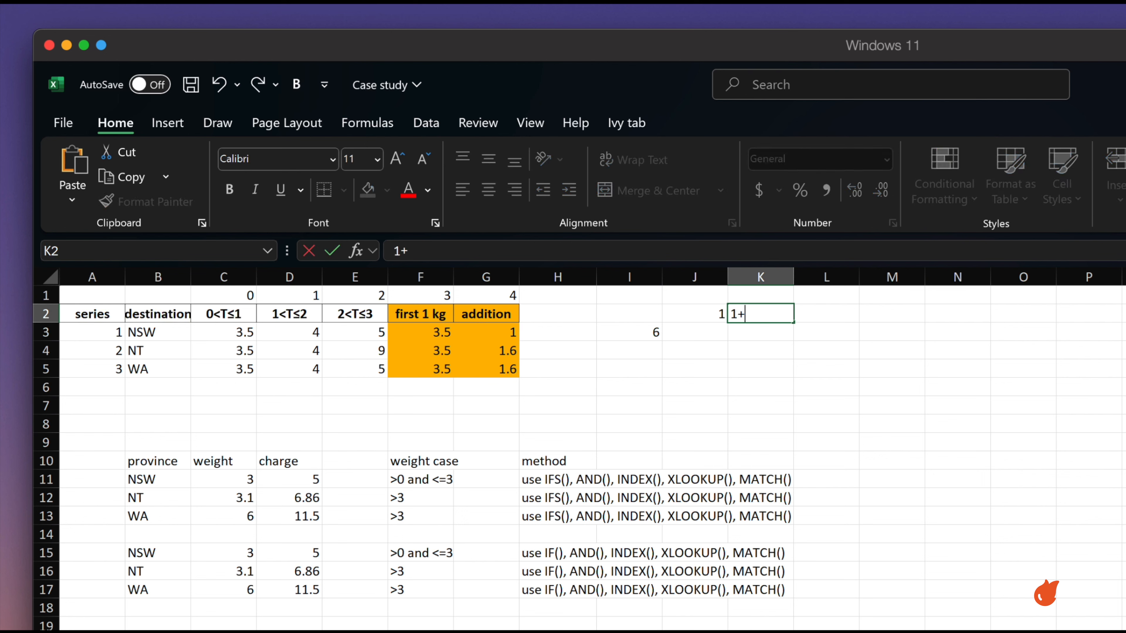
key("Return")
key("Right")
key("Up")
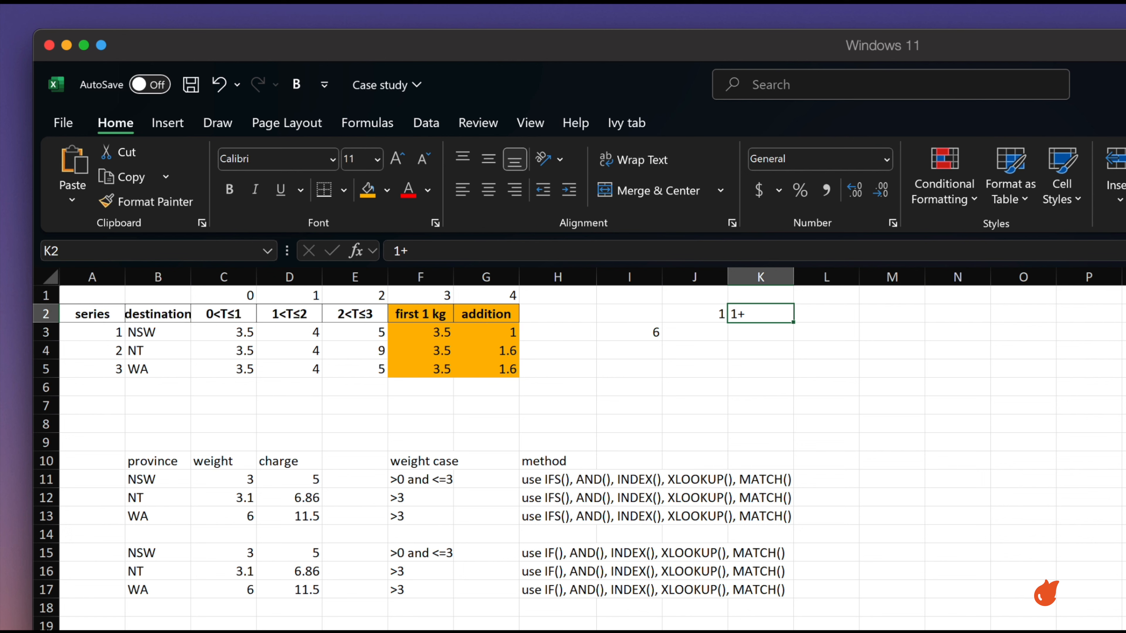
Step: Enter 3.5 in J3 as the charge for the first kilogram, under the heading 1
key("Down")
key("Left")
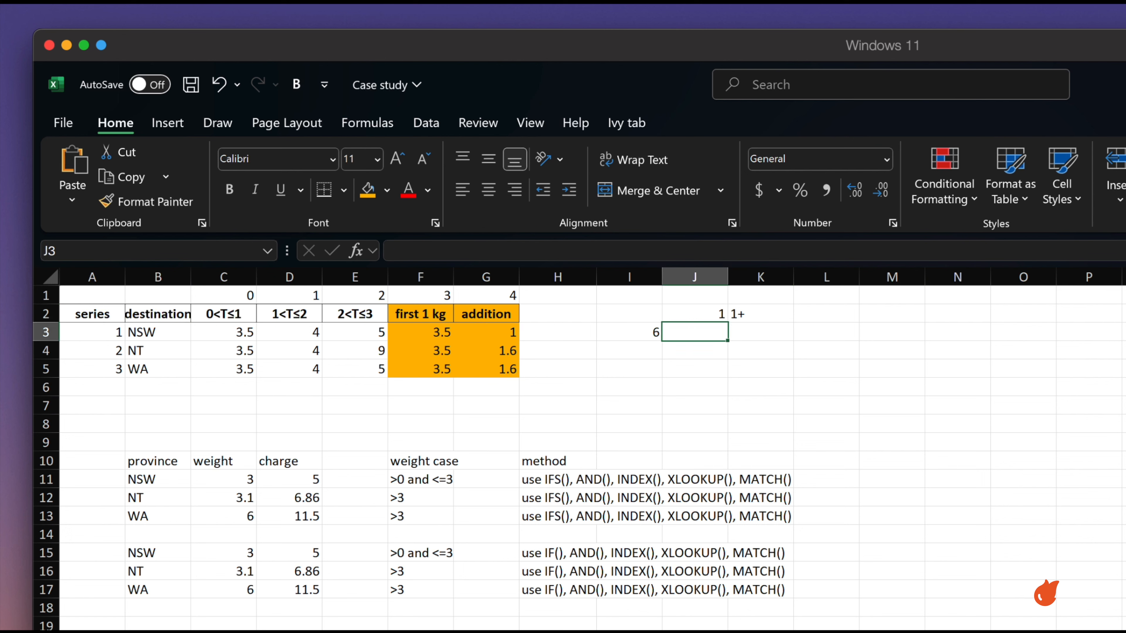
type("3")
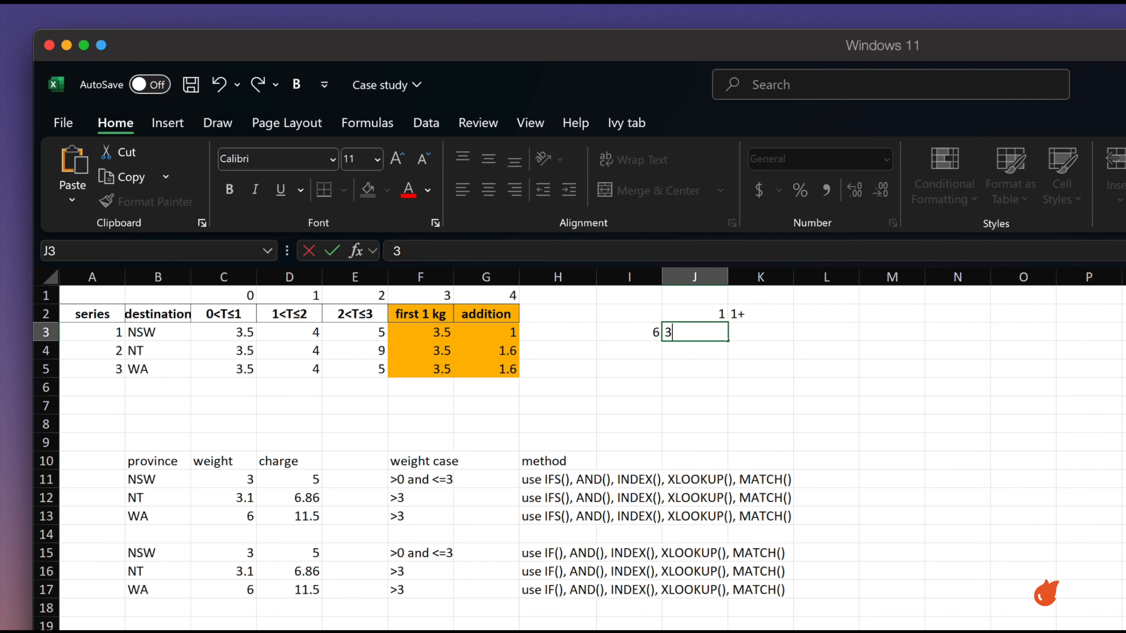
type(".5")
key("Right")
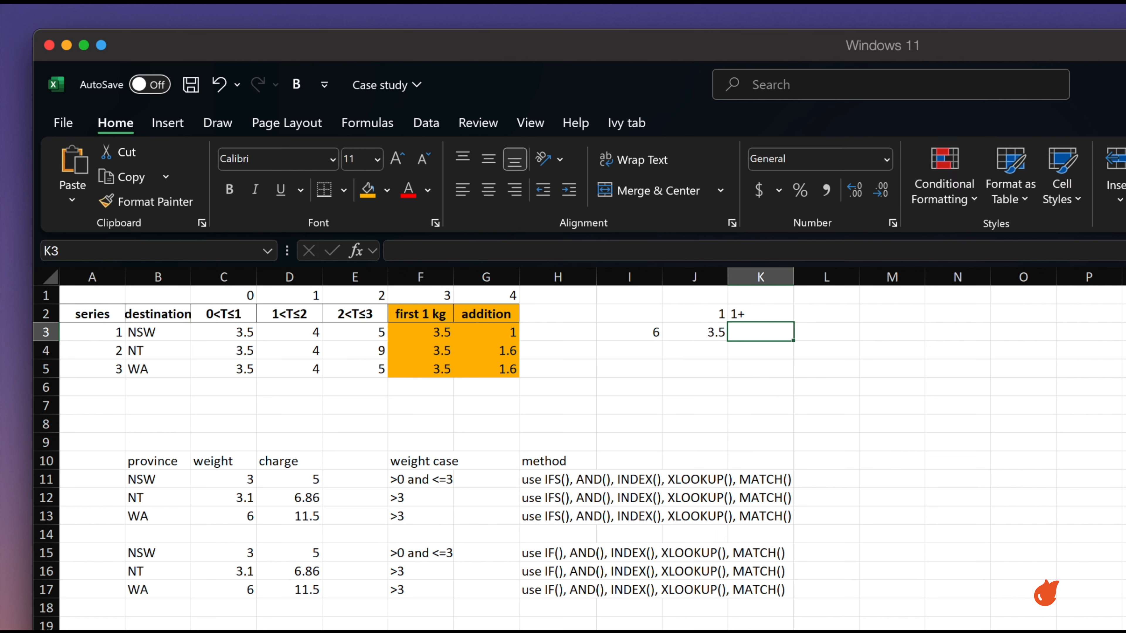
Step: Calculate the additional-weight charge in K3 with the formula =(6-1)*G3
type("\\")
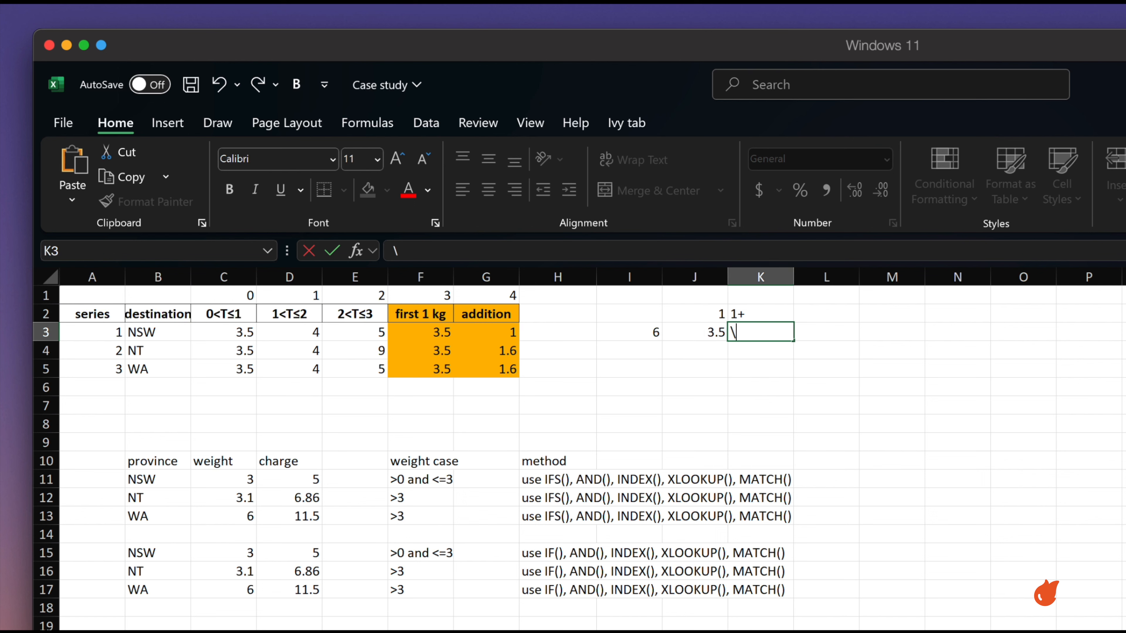
type("=")
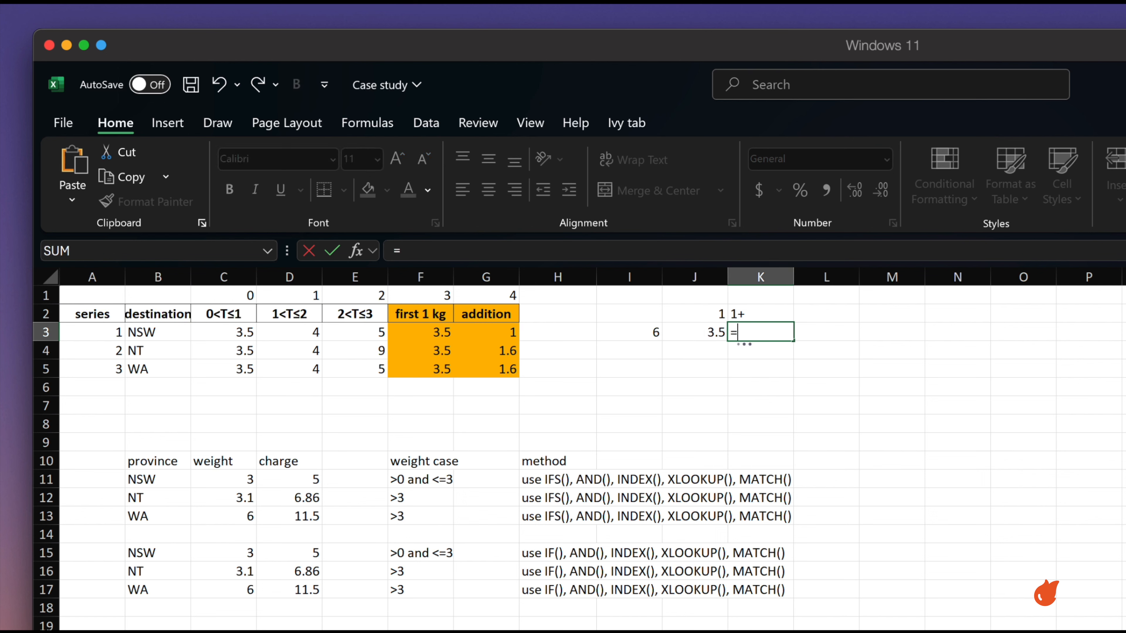
type("(6-1)*")
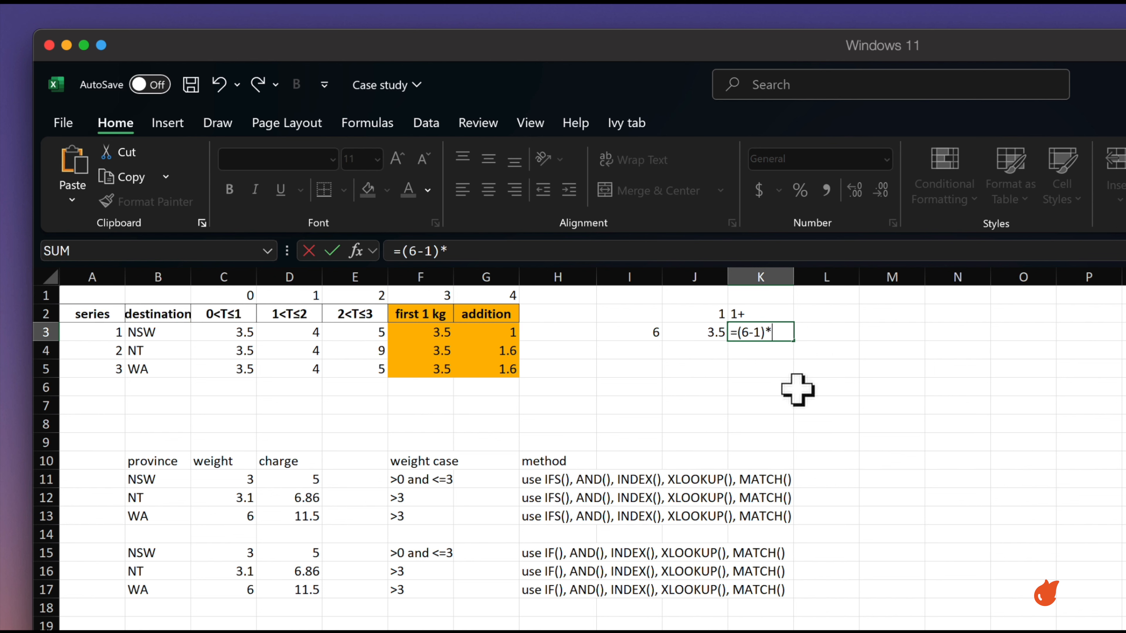
type("1")
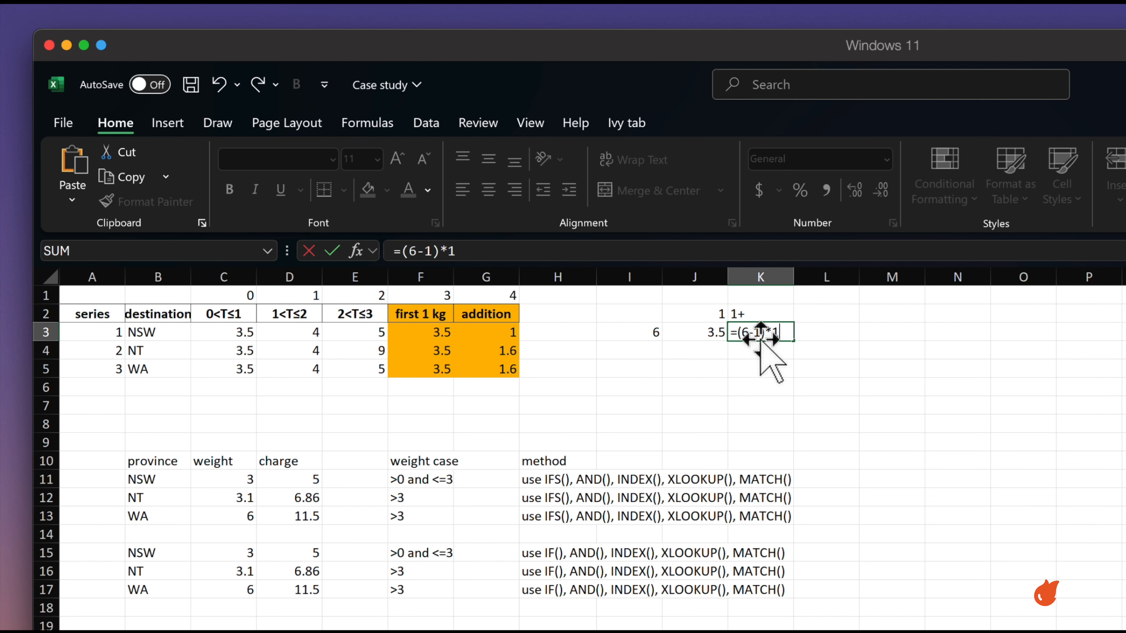
left_click_drag(780, 332, 772, 333)
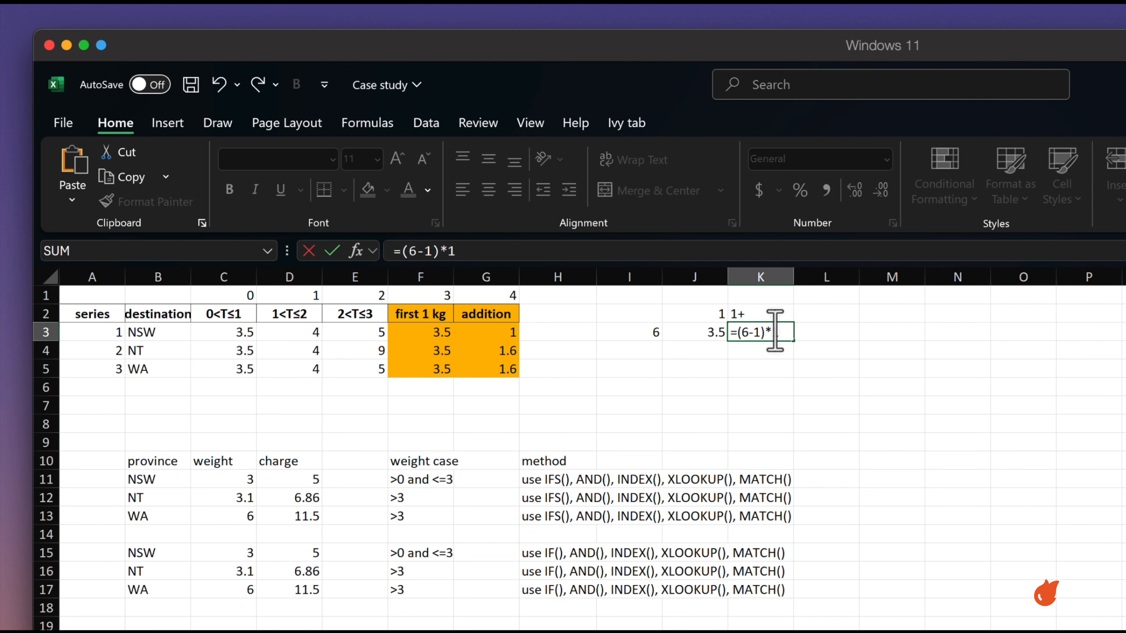
left_click(497, 332)
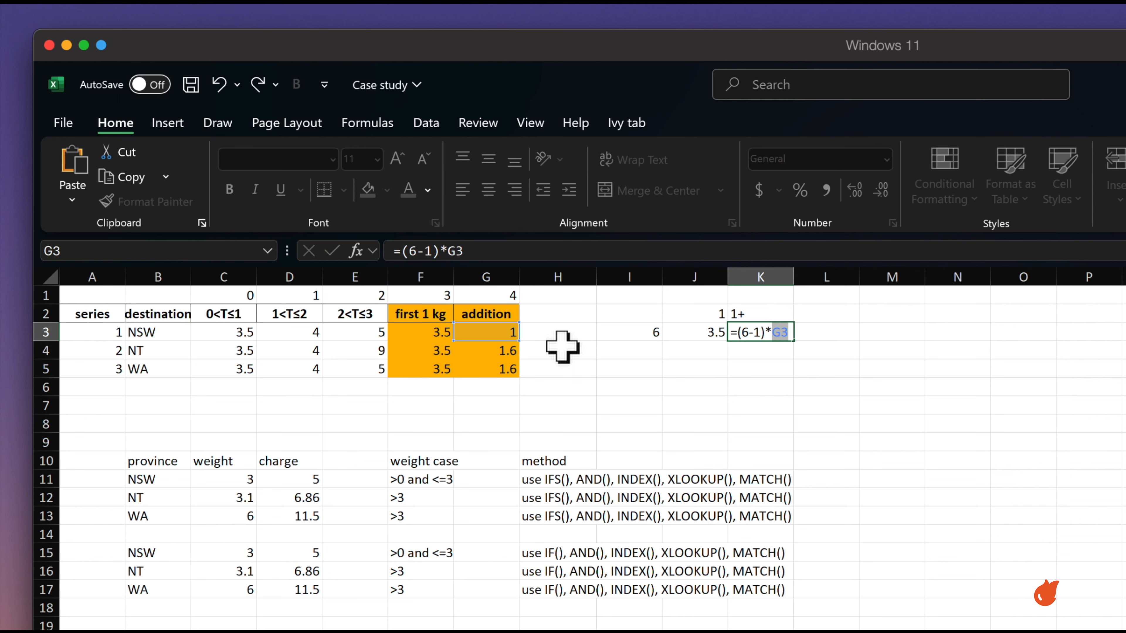
key("Return")
left_click(774, 328)
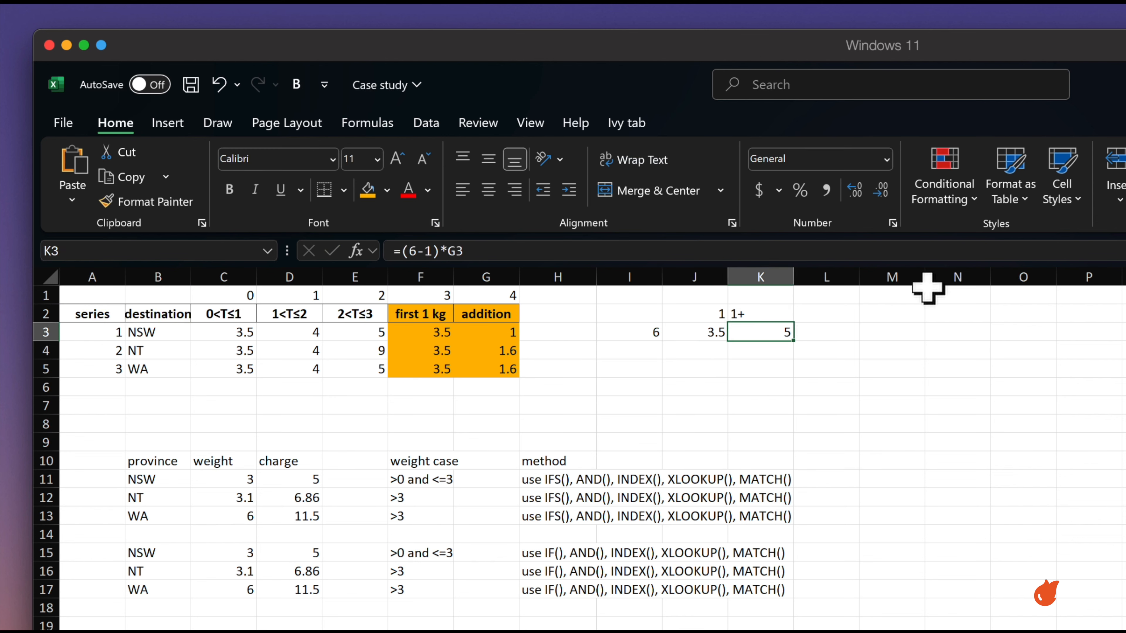
Step: Total the two charges in L3 with the formula =SUM(J3:K3)
key("Right")
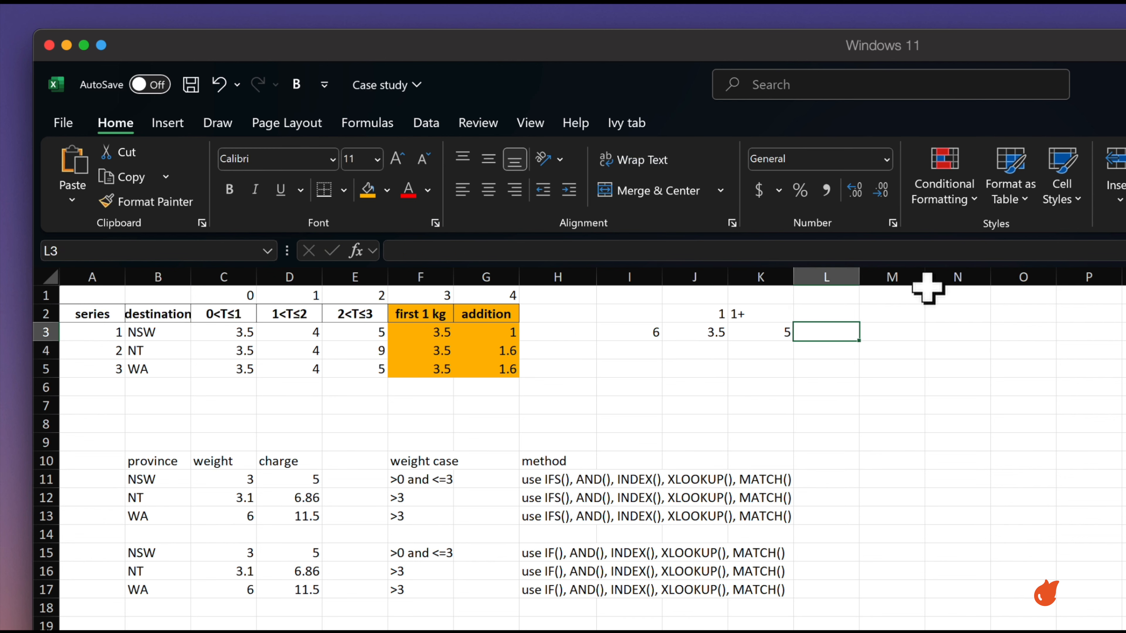
type("=sum")
key("Tab")
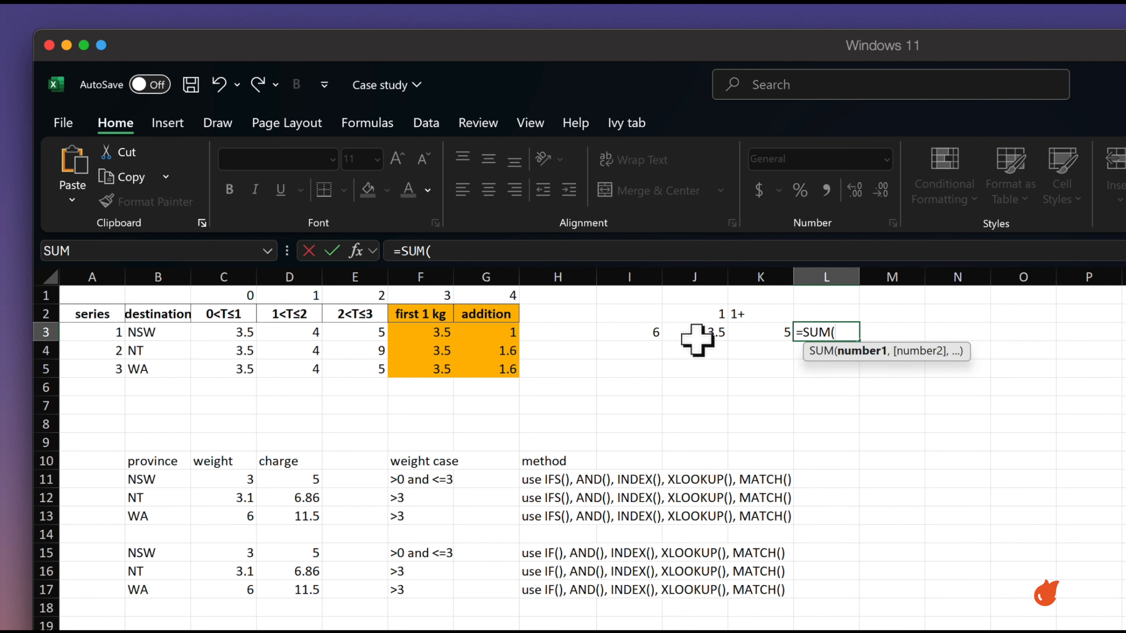
left_click_drag(696, 337, 741, 330)
type(")")
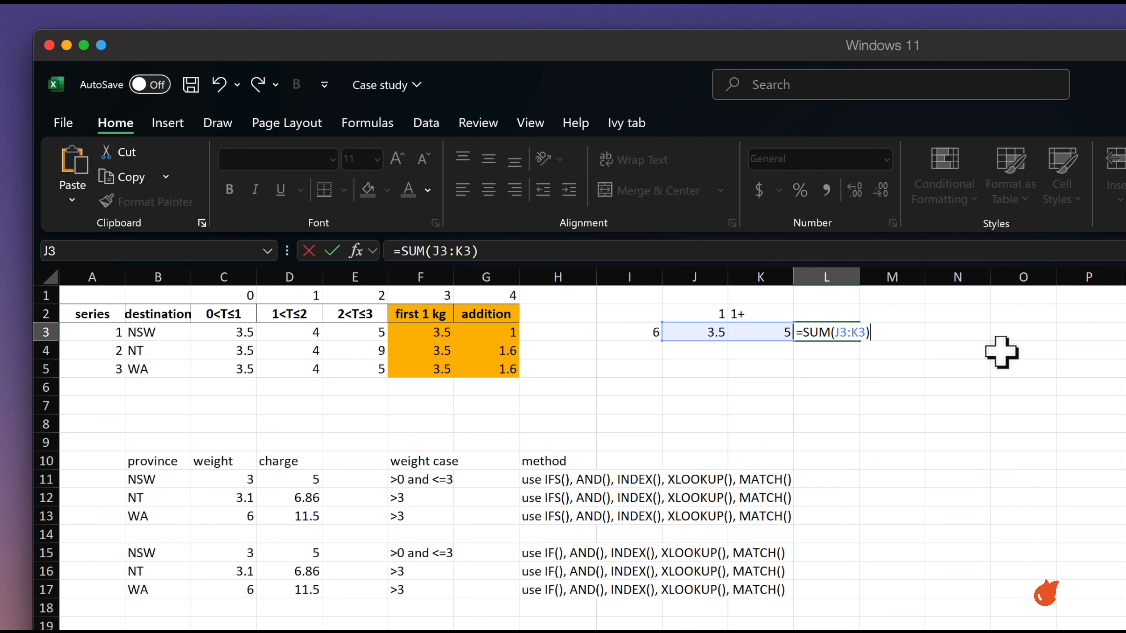
key("Return")
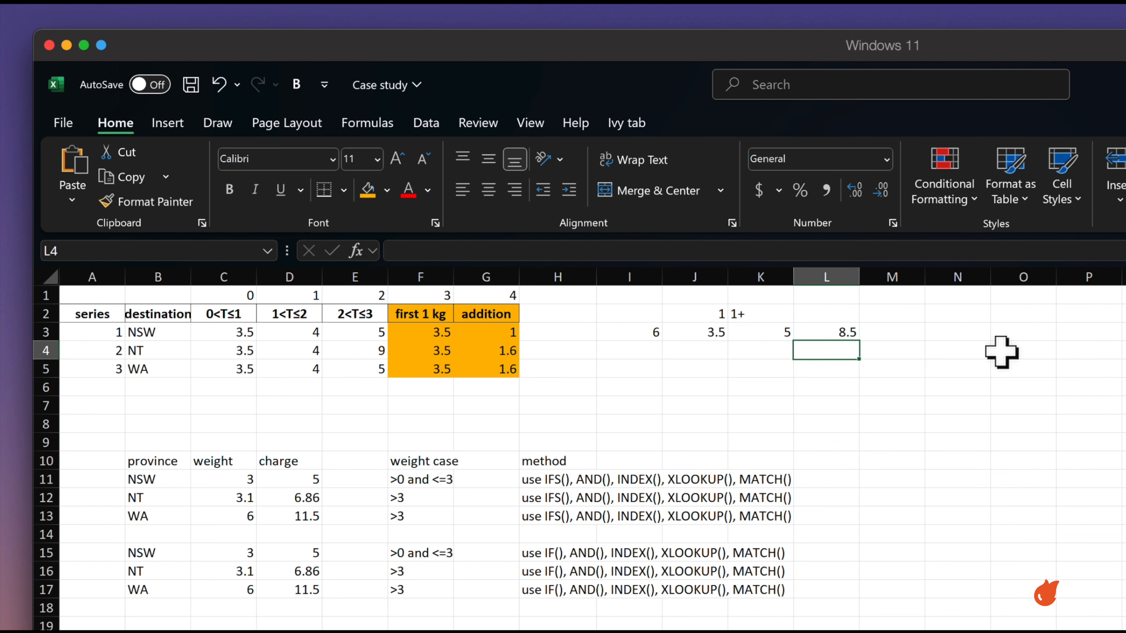
Step: Review the sample weights and charge formulas for NSW and NT in C11:D12
left_click(219, 481)
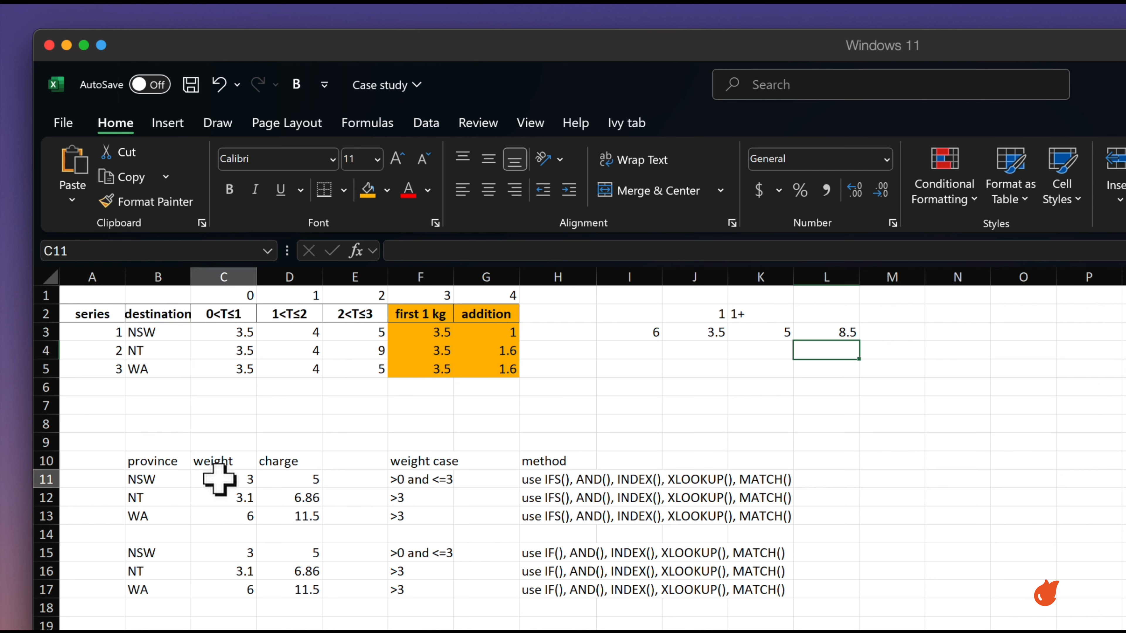
left_click(302, 480)
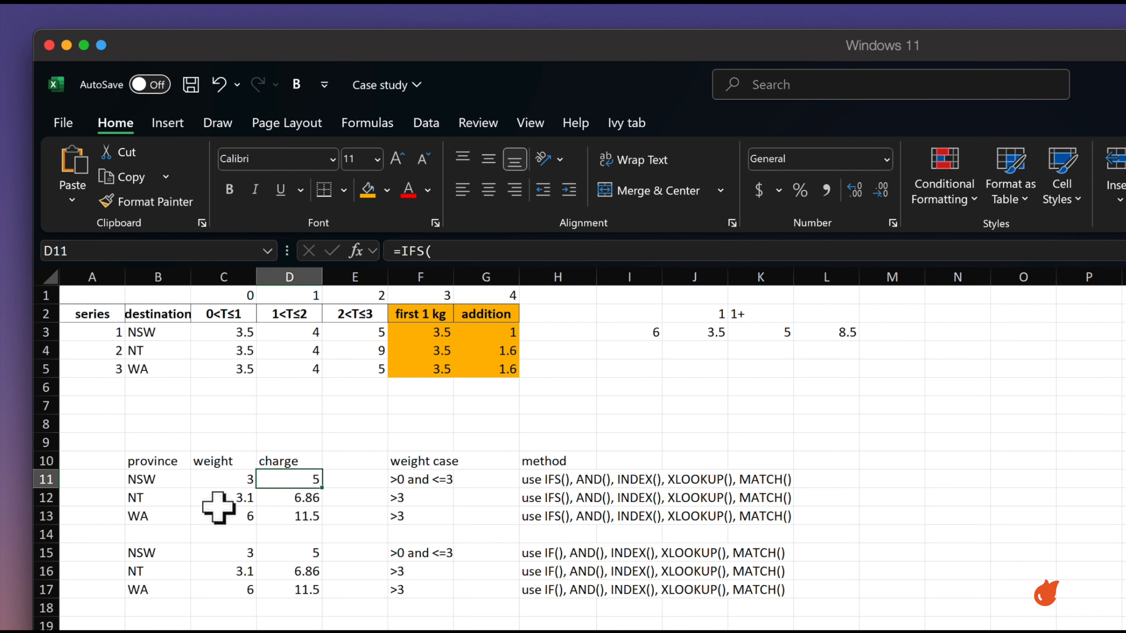
left_click(246, 496)
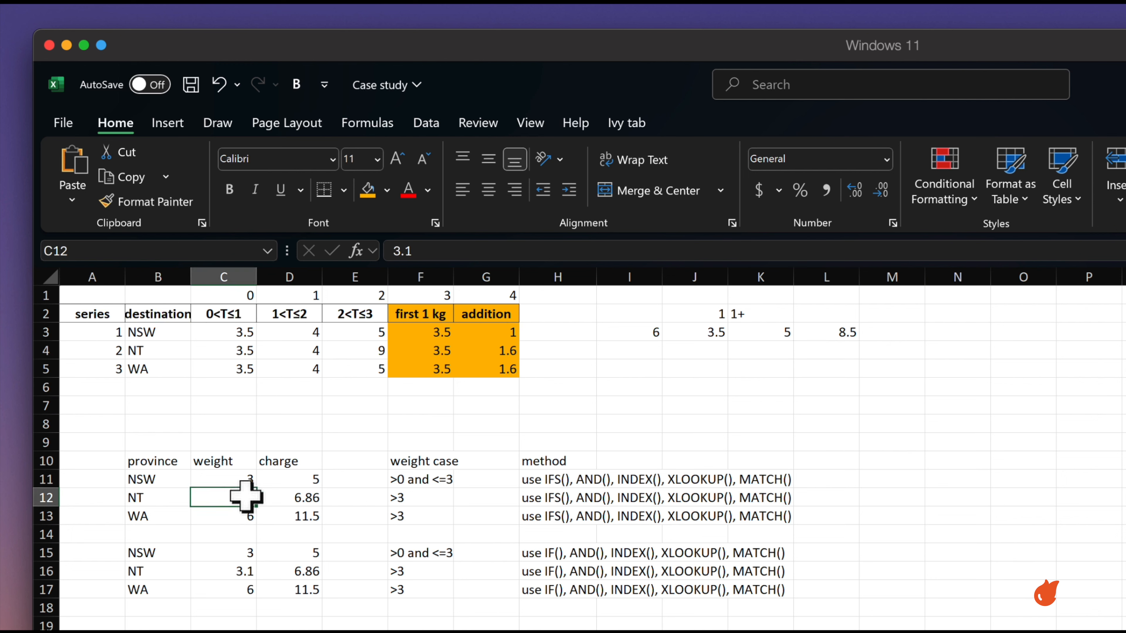
left_click(306, 497)
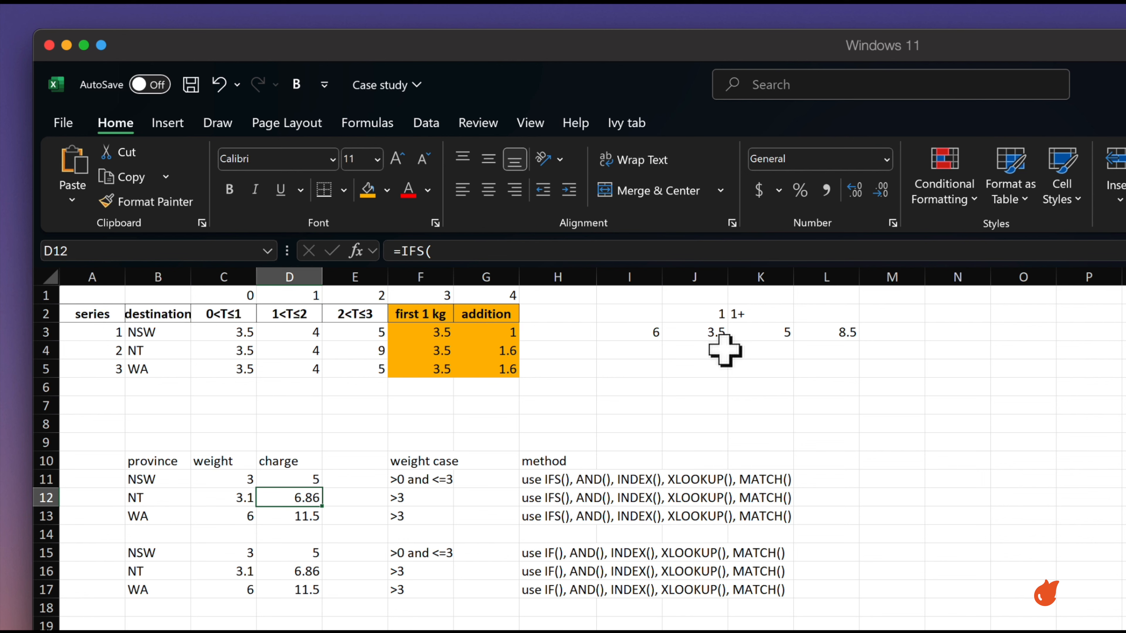
Step: Copy the manual calculation in I3:L3 to row 4 for NT and set the weight in I4 to 3.1
left_click(694, 330)
left_click_drag(648, 331, 844, 336)
key("ctrl+c")
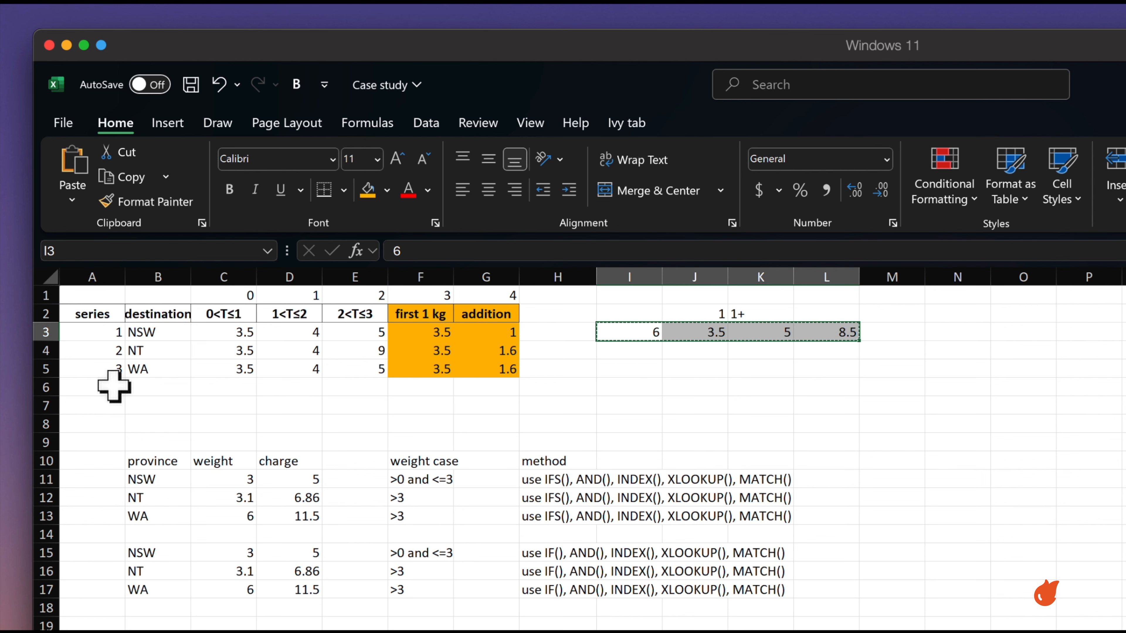
left_click(623, 349)
key("ctrl+v")
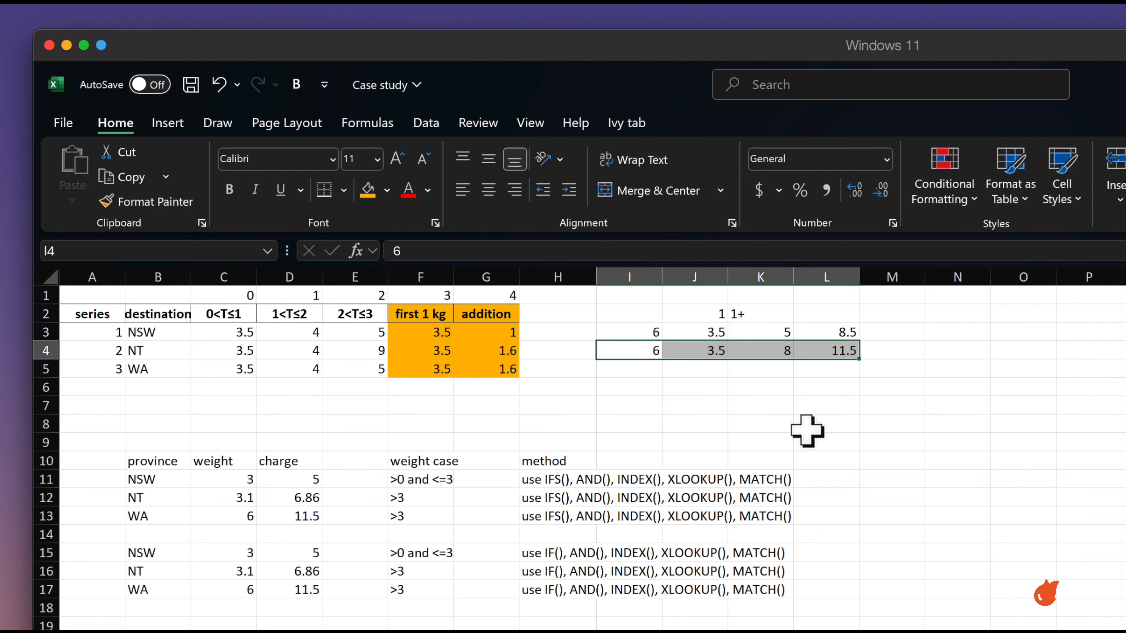
left_click(760, 385)
left_click(649, 349)
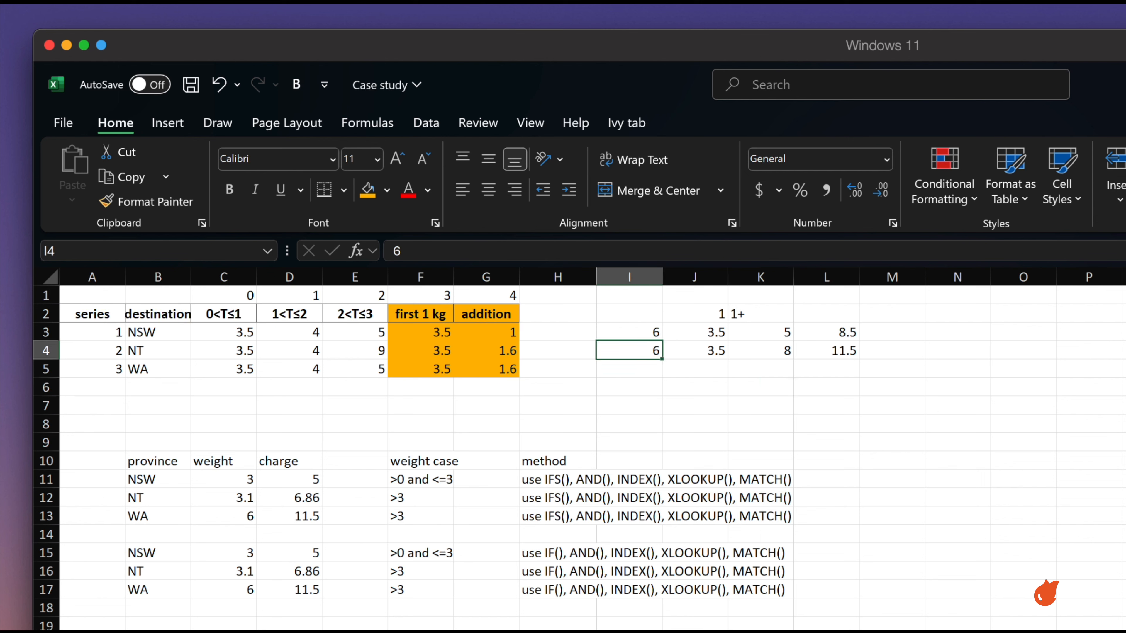
type("3.1")
key("Return")
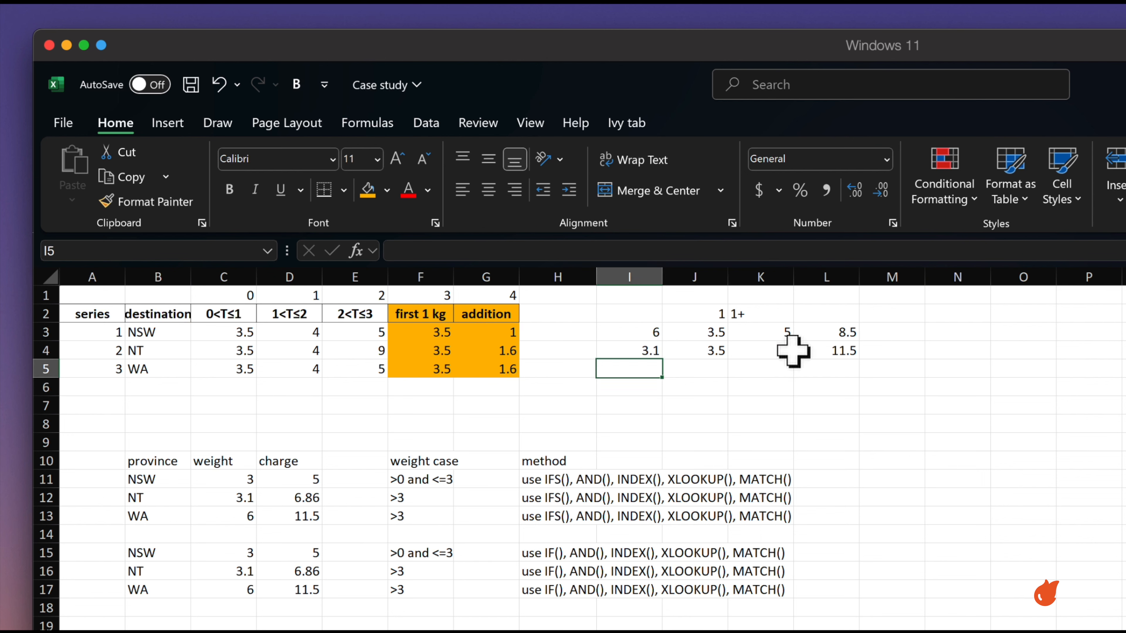
Step: Replace the fixed weight in K3's formula with its weight cell and copy it down, so K4 holds =(I4-1)*G4
left_click(833, 350)
left_click(779, 351)
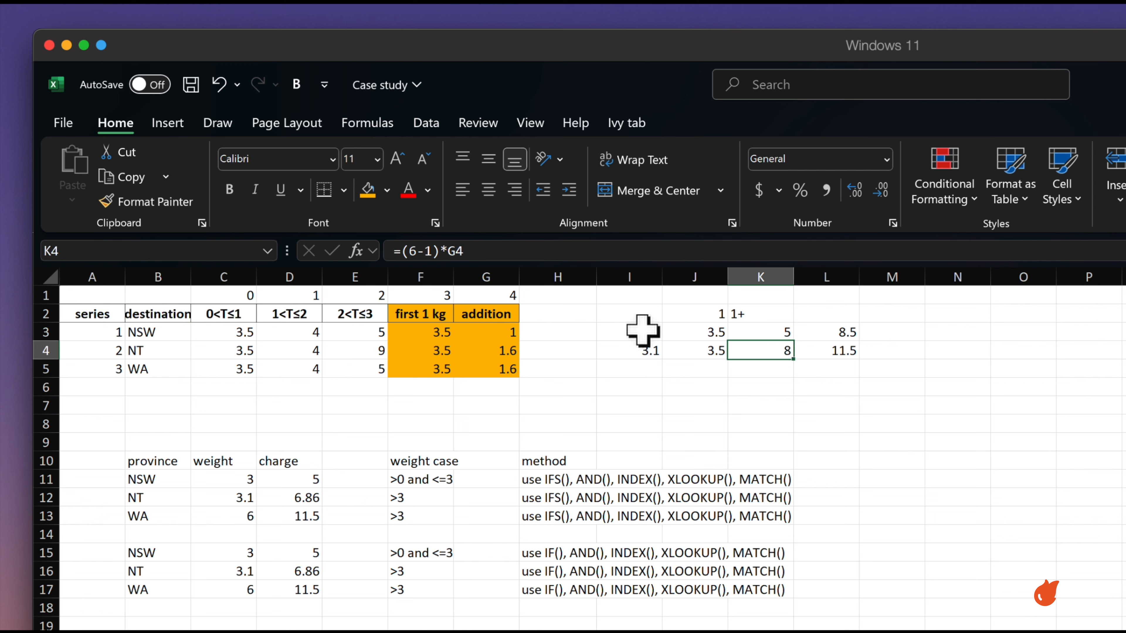
left_click(756, 333)
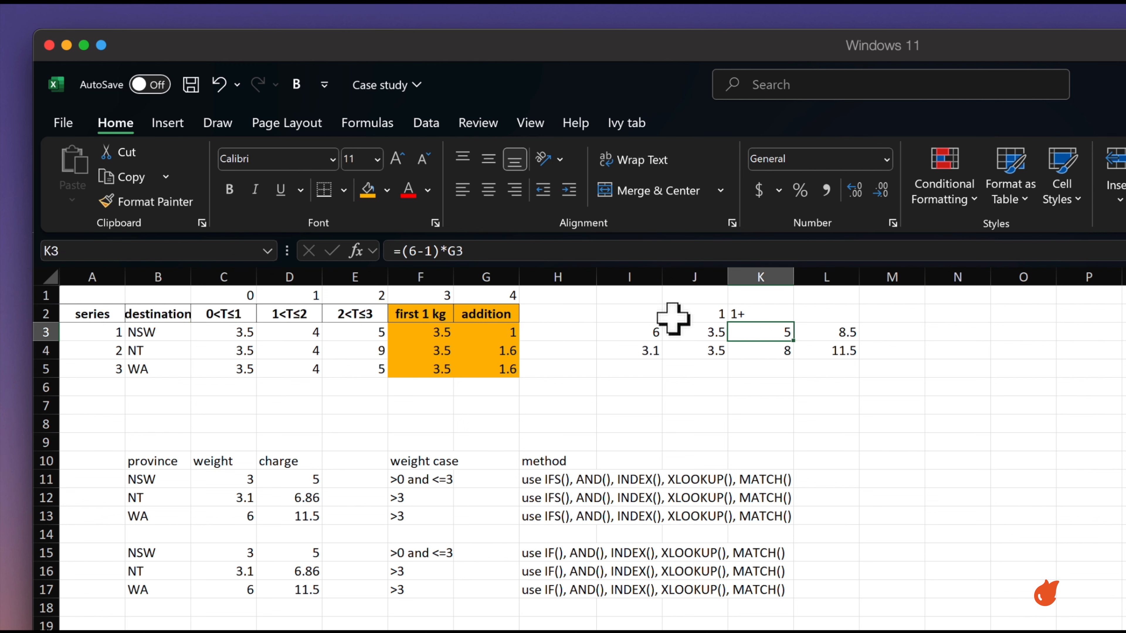
left_click(413, 251)
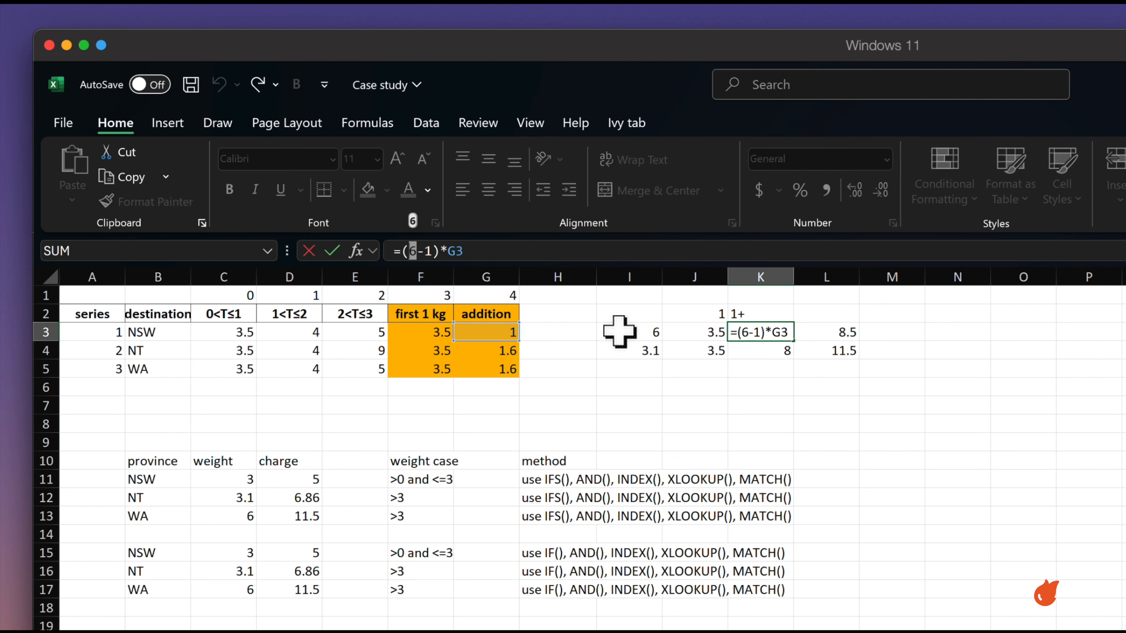
key("Return")
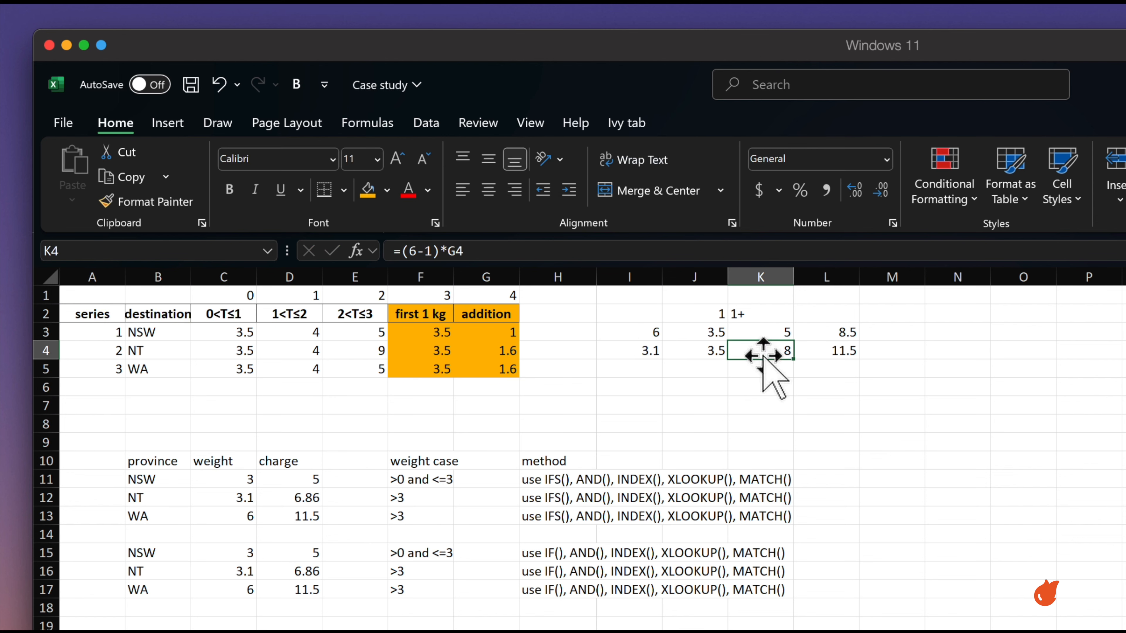
left_click(770, 331)
key("ctrl+c")
key("Escape")
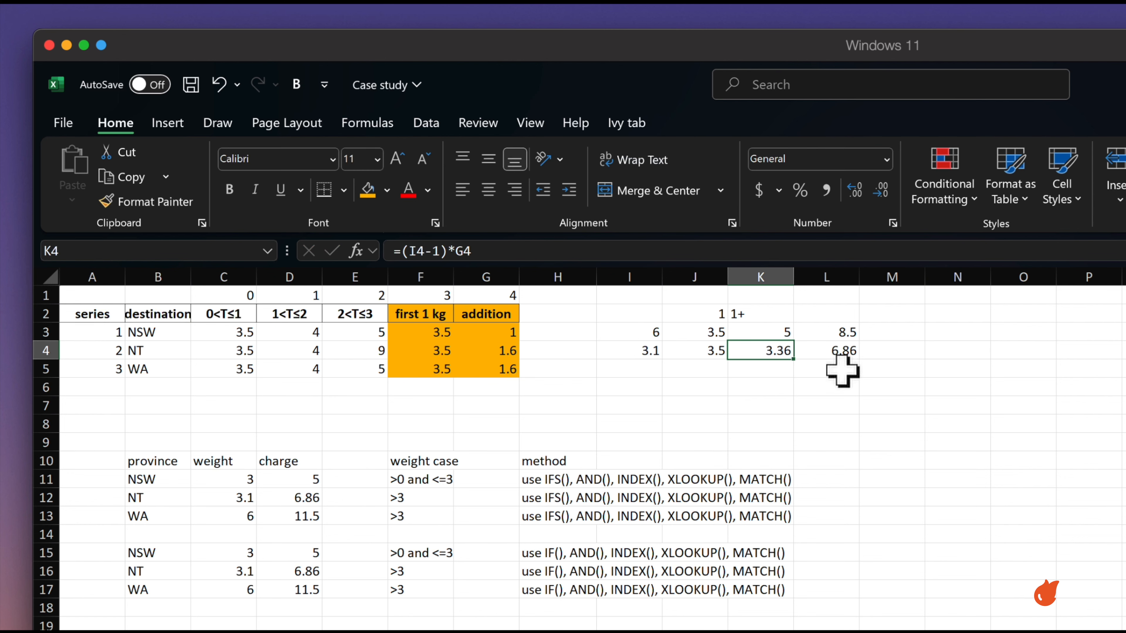
Step: Examine the NT simulation in row 4, including the K4 formula and its G4 rate, and compare the total with D12
left_click(836, 353)
left_click(766, 352)
left_click(651, 351)
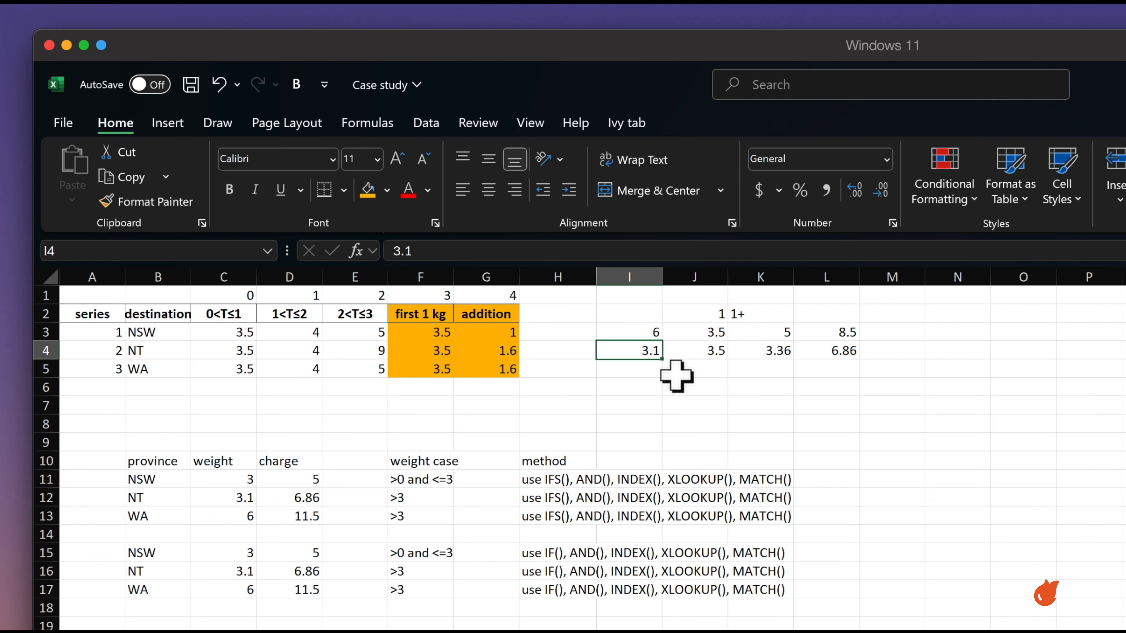
left_click(714, 357)
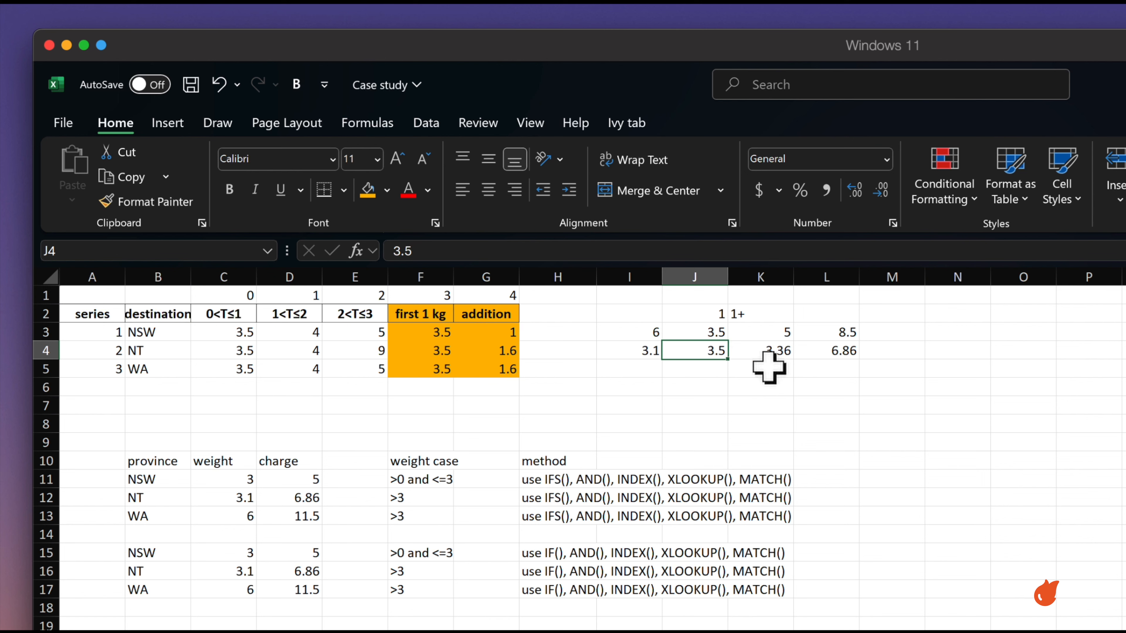
left_click(777, 350)
left_click(440, 251)
left_click_drag(440, 251, 408, 251)
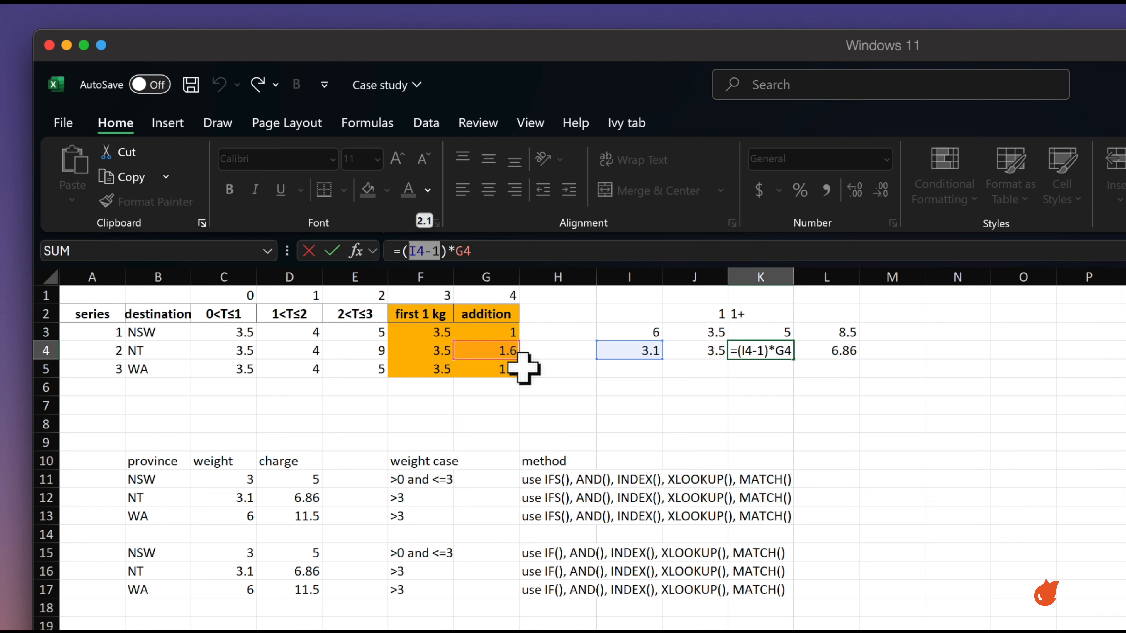
left_click(856, 352)
left_click(301, 497)
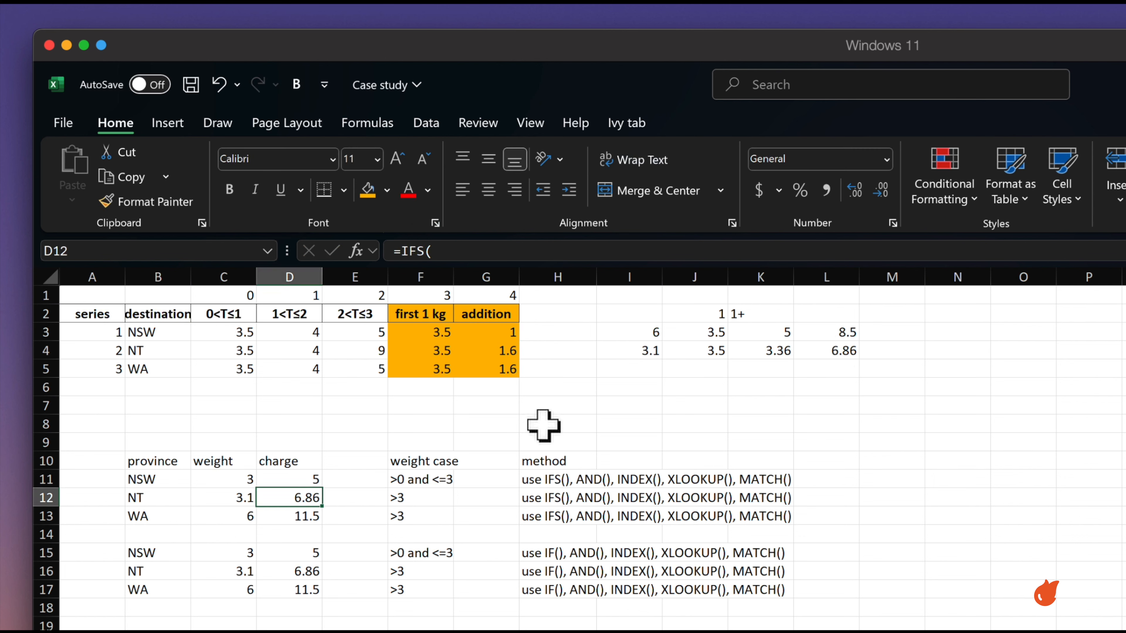
Step: Review the simulation block I2:L4 and compare the function methods noted in H11:H13 and H15:H17
left_click_drag(651, 310, 827, 346)
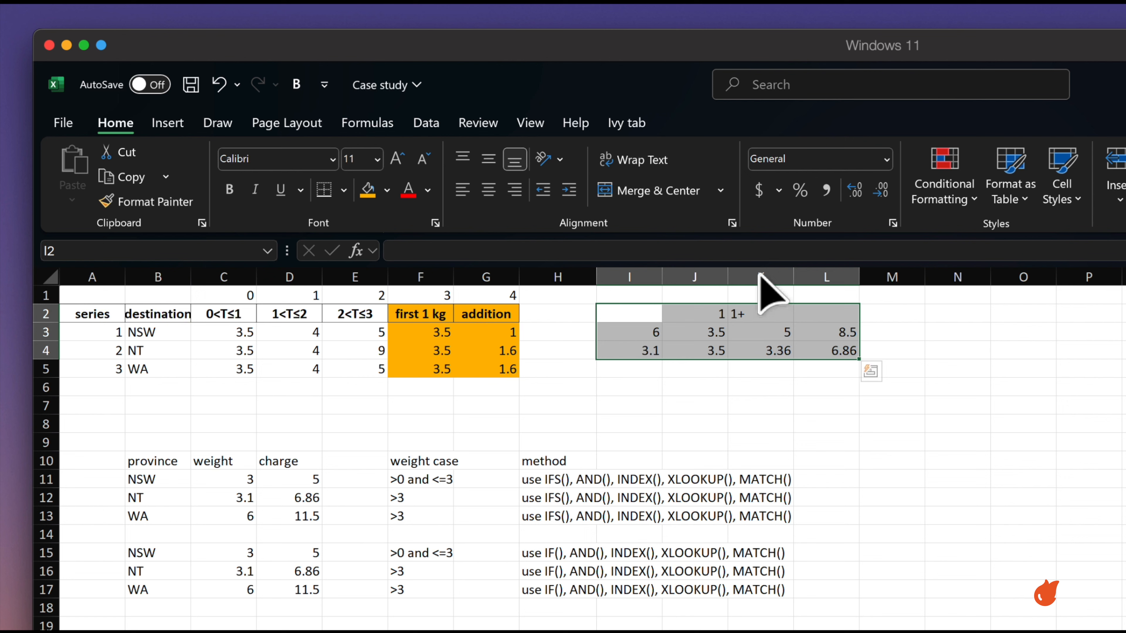
left_click(290, 481)
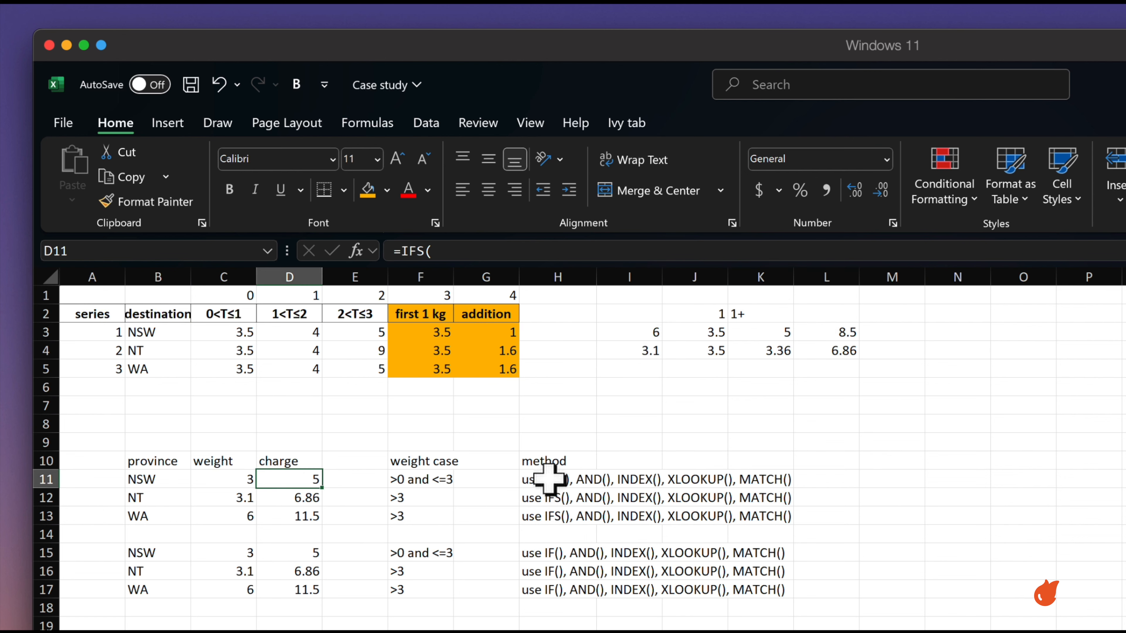
left_click_drag(547, 481, 546, 516)
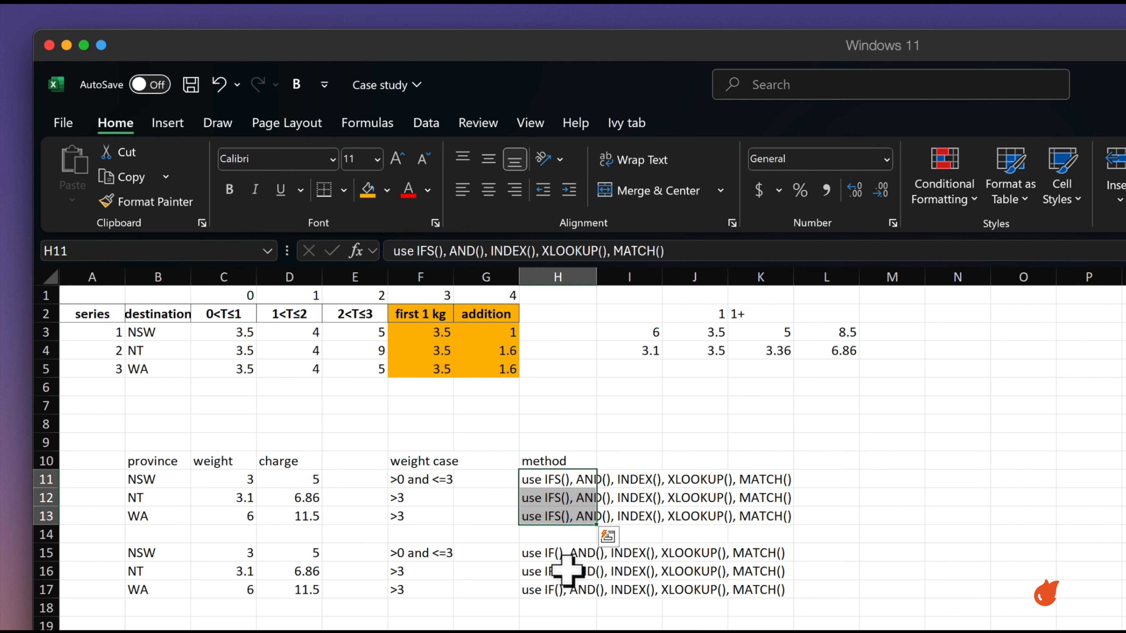
left_click_drag(562, 555, 540, 585)
left_click(532, 556)
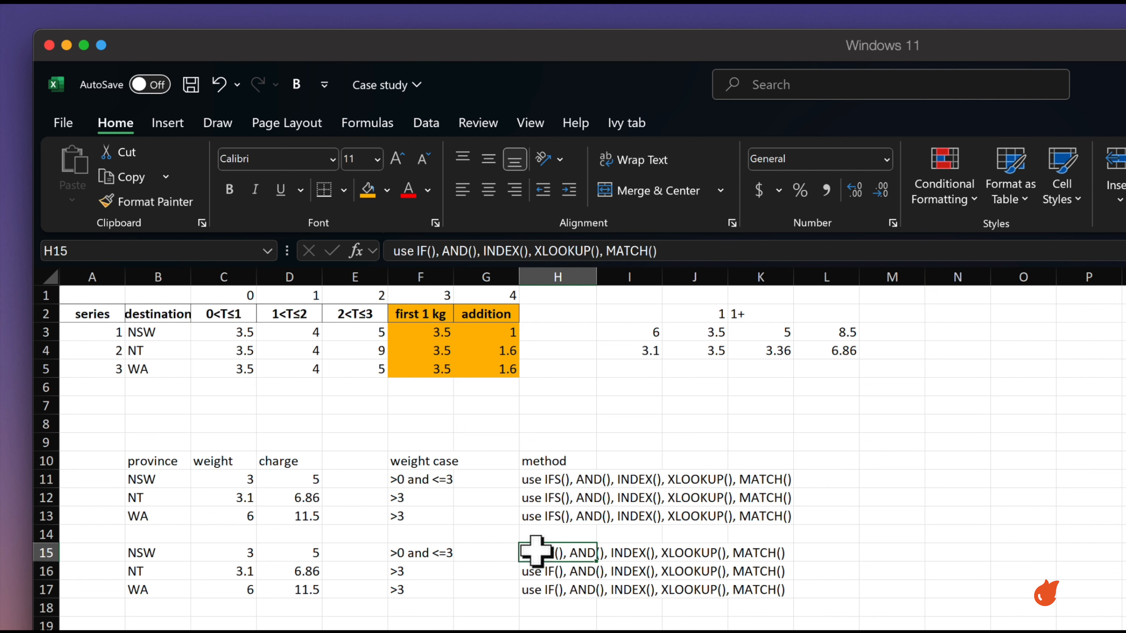
left_click(563, 479)
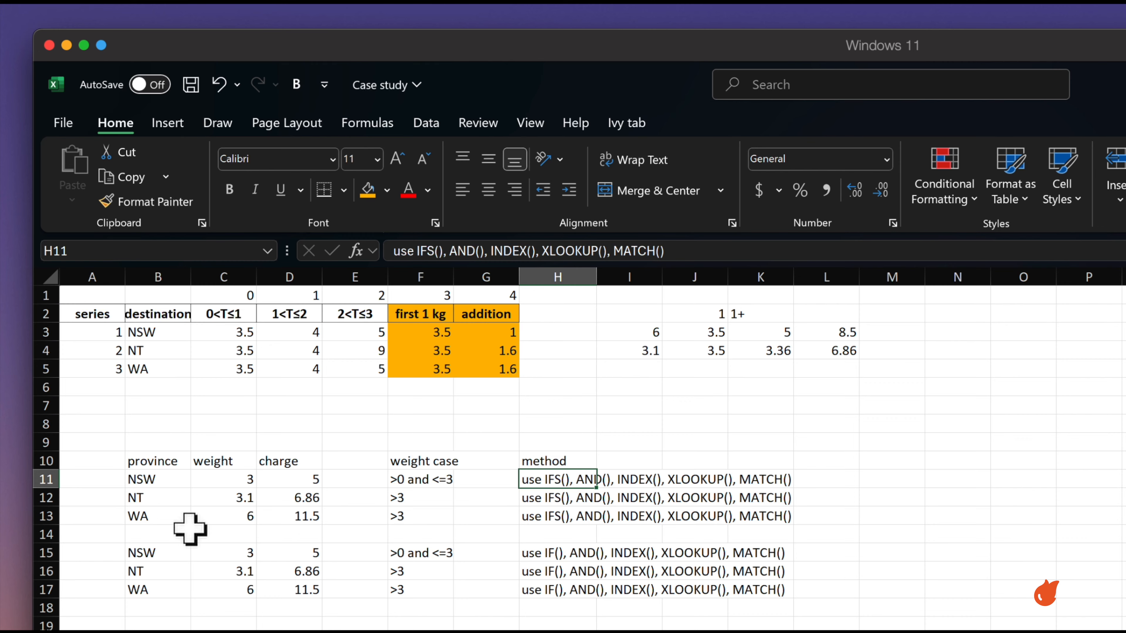
Step: Copy the headings B10:F10 to row 20 starting at B20 and the weight cases F11:F13 to F21:F23
left_click_drag(150, 461, 440, 457)
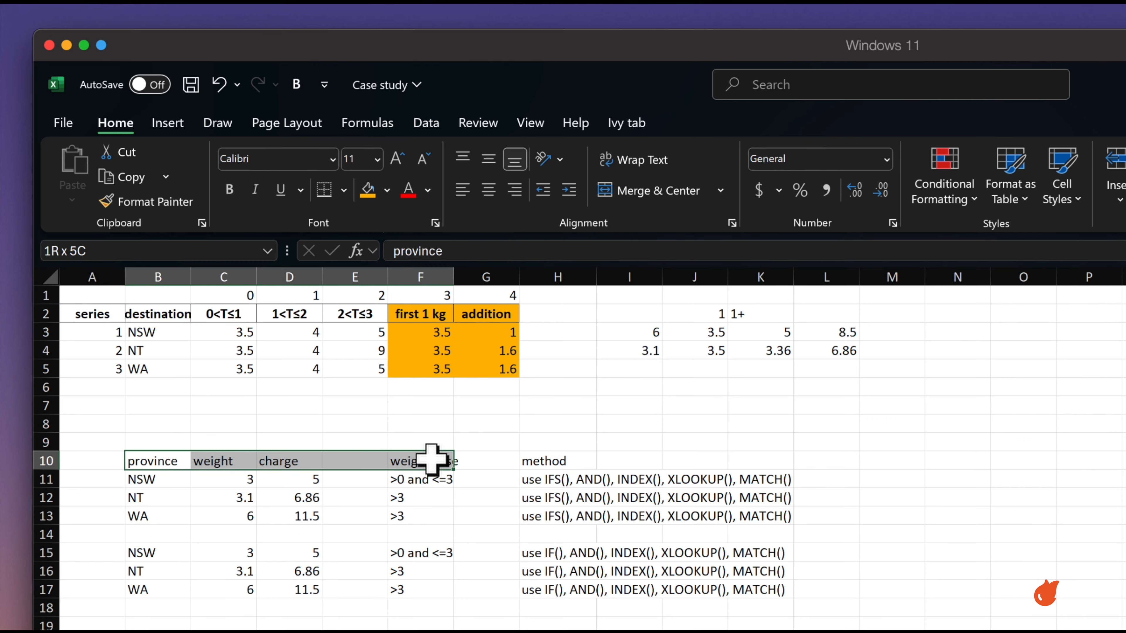
key("ctrl+c")
left_click(159, 632)
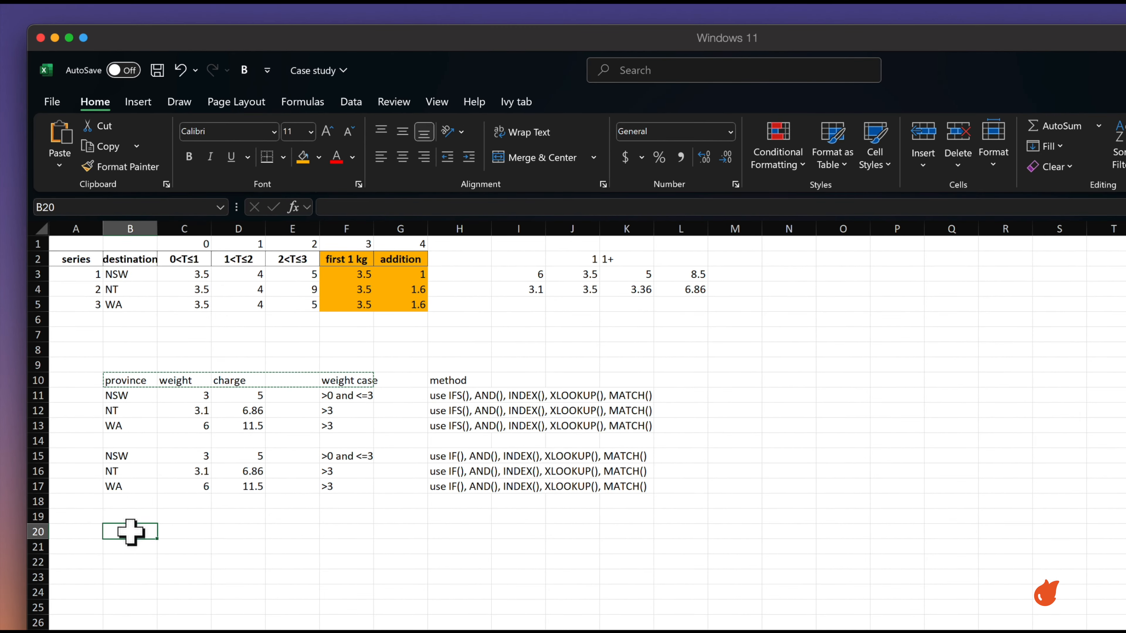
key("ctrl+v")
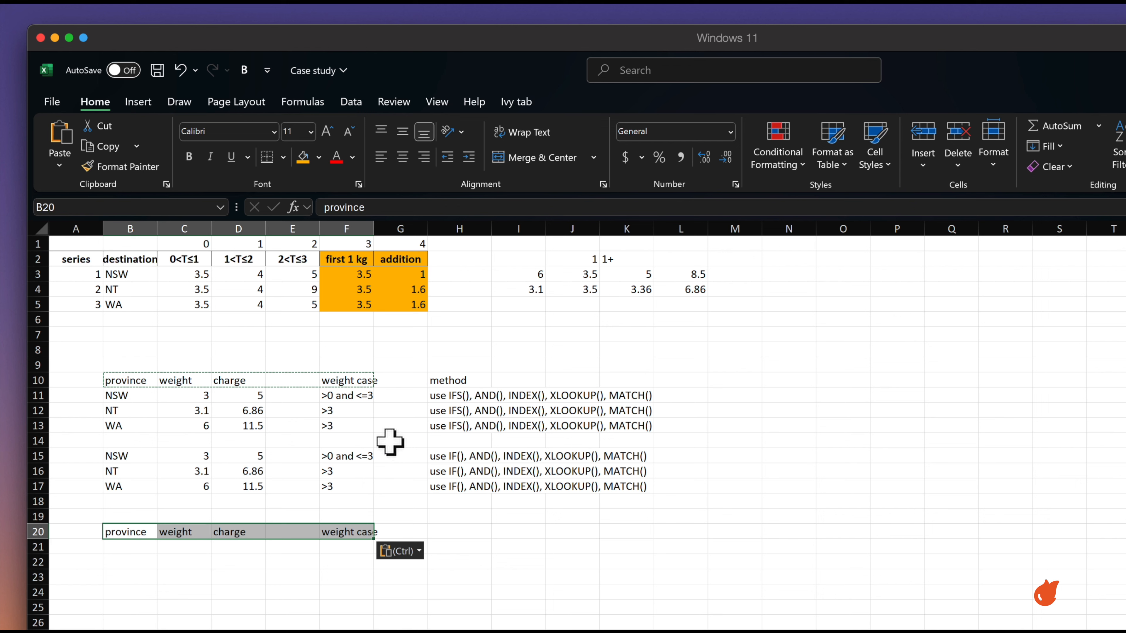
left_click_drag(337, 394, 351, 427)
key("ctrl+c")
left_click(364, 550)
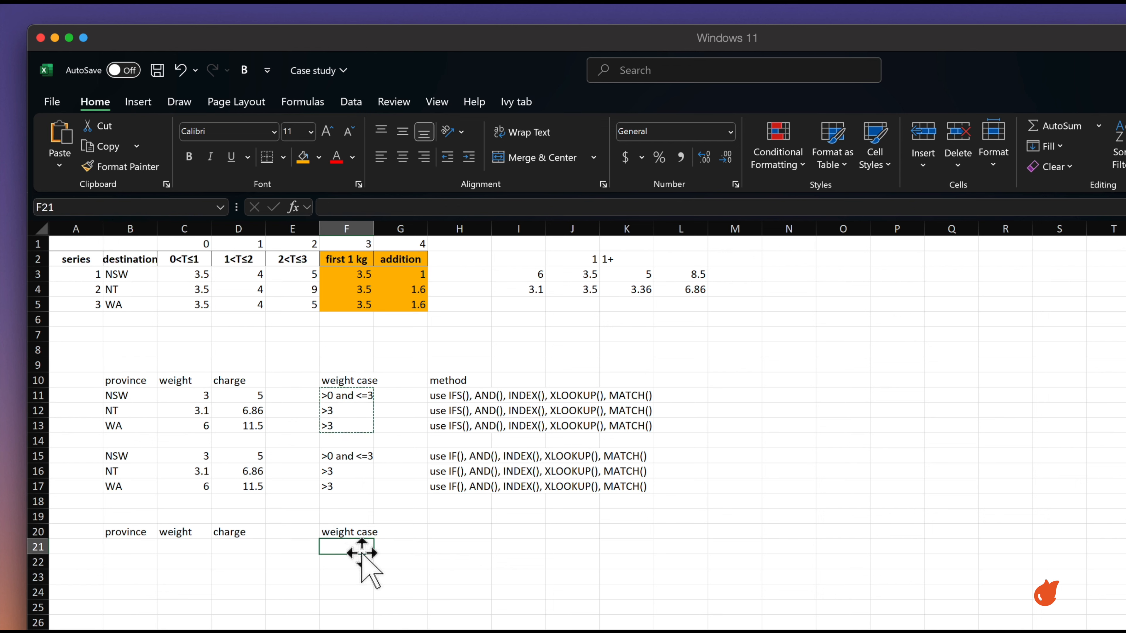
key("ctrl+v")
Step: Copy the provinces B11:B13 to B21:B23 and the weights C11:C13 to C21:C23
left_click_drag(121, 395, 120, 422)
key("ctrl+c")
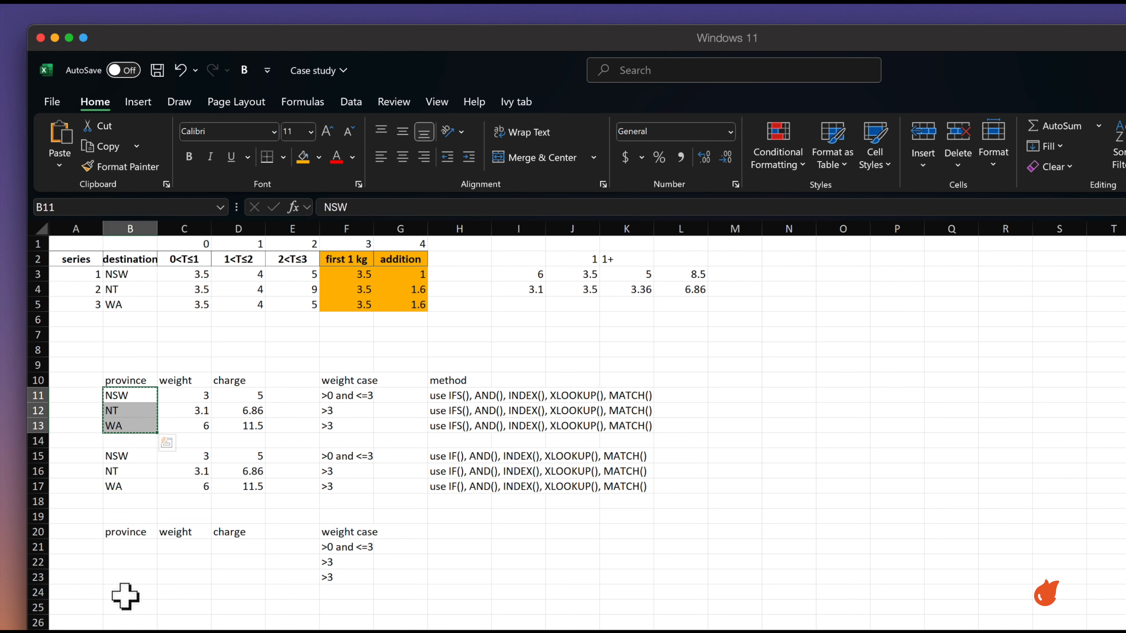
left_click(120, 546)
key("ctrl+v")
left_click(185, 546)
left_click_drag(190, 395, 190, 427)
key("ctrl+c")
left_click(184, 548)
key("ctrl+v")
Step: Examine the provinces B3:B5, column numbers C1:E1 and rates C3:E5 as lookup ranges for the D21 charge
left_click(261, 550)
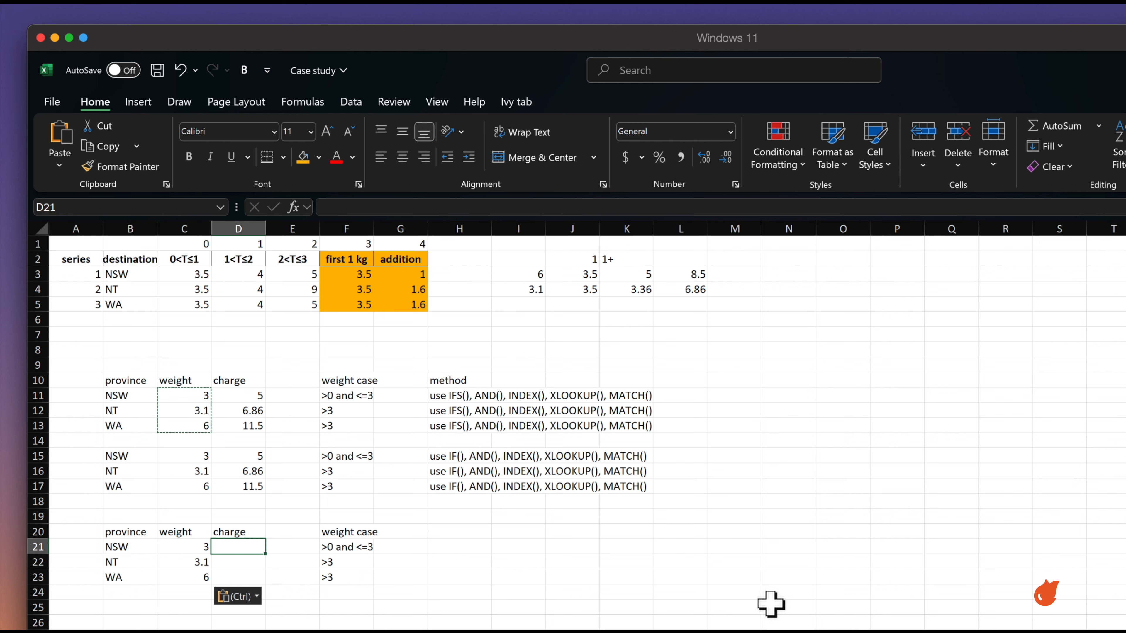
type("=")
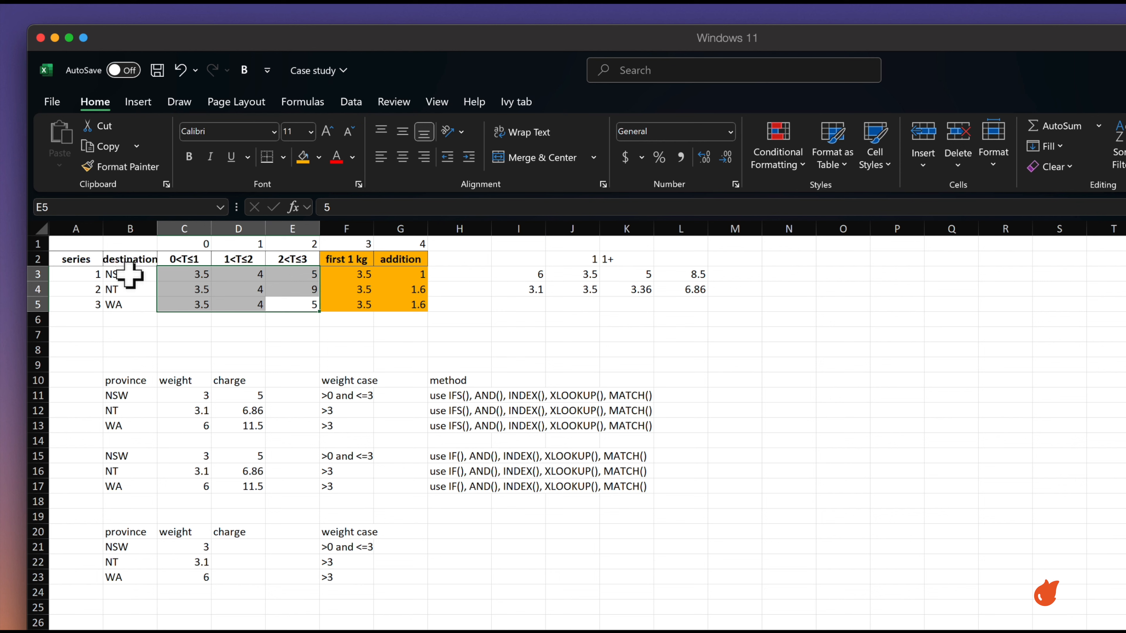
left_click_drag(130, 278, 132, 305)
left_click_drag(200, 243, 296, 237)
left_click_drag(291, 302, 201, 274)
Step: Begin an INDEX formula in D21 with the absolute rate range $C$3:$E$5 as its array, ready for the row argument
left_click(242, 546)
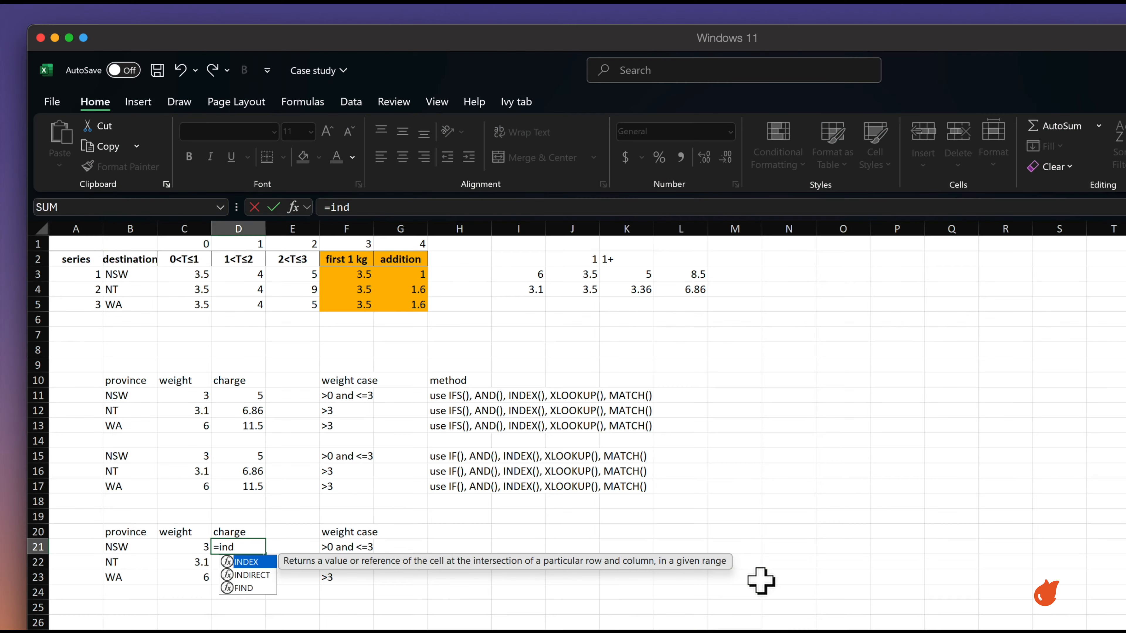
key("Tab")
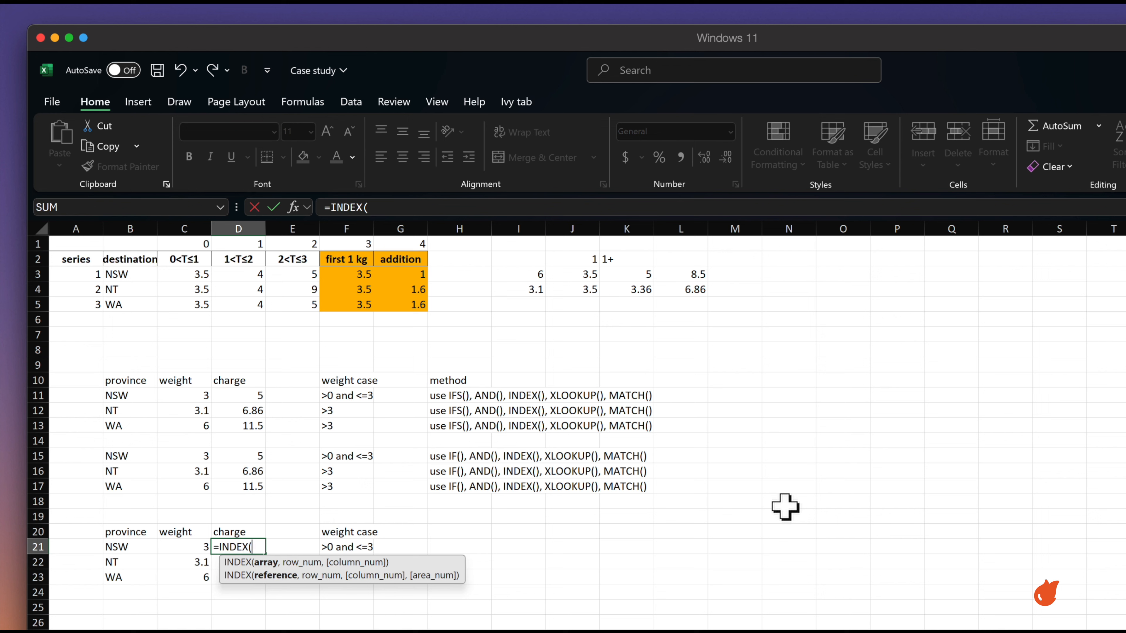
key("Up")
key("Up")
key("Up")
key("Up")
key("Up")
key("Up")
key("Up")
key("Up")
key("Up")
key("Up")
key("Up")
key("Up")
key("Up")
key("Up")
key("Up")
key("Up")
key("Up")
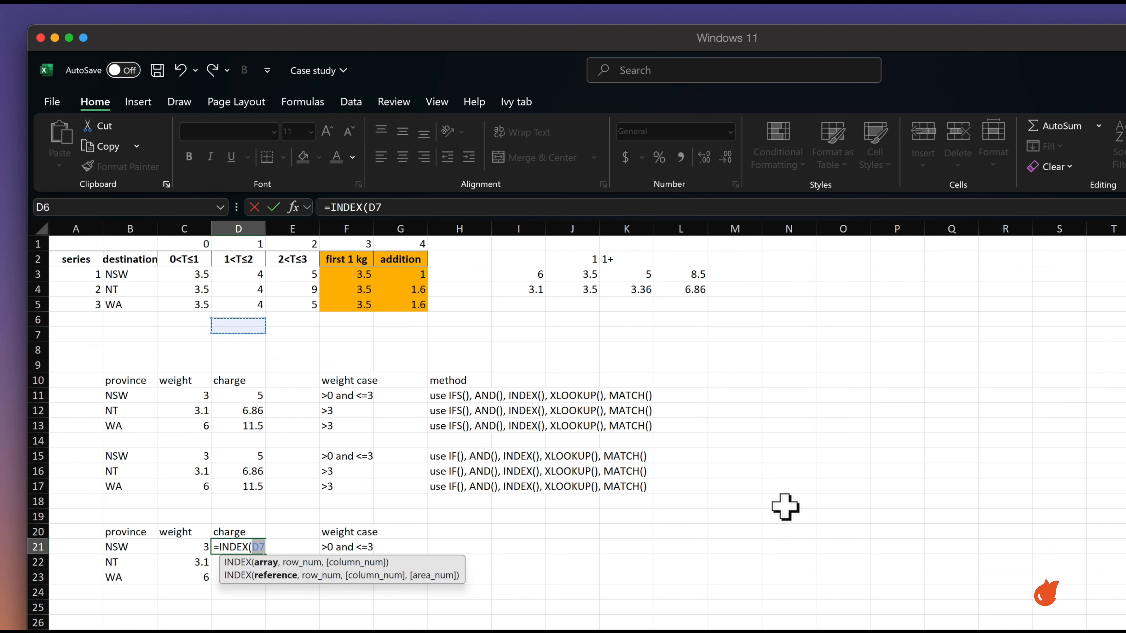
key("Up")
key("Left")
key("shift+Right")
key("shift+Right")
key("shift+Down")
key("shift+Down")
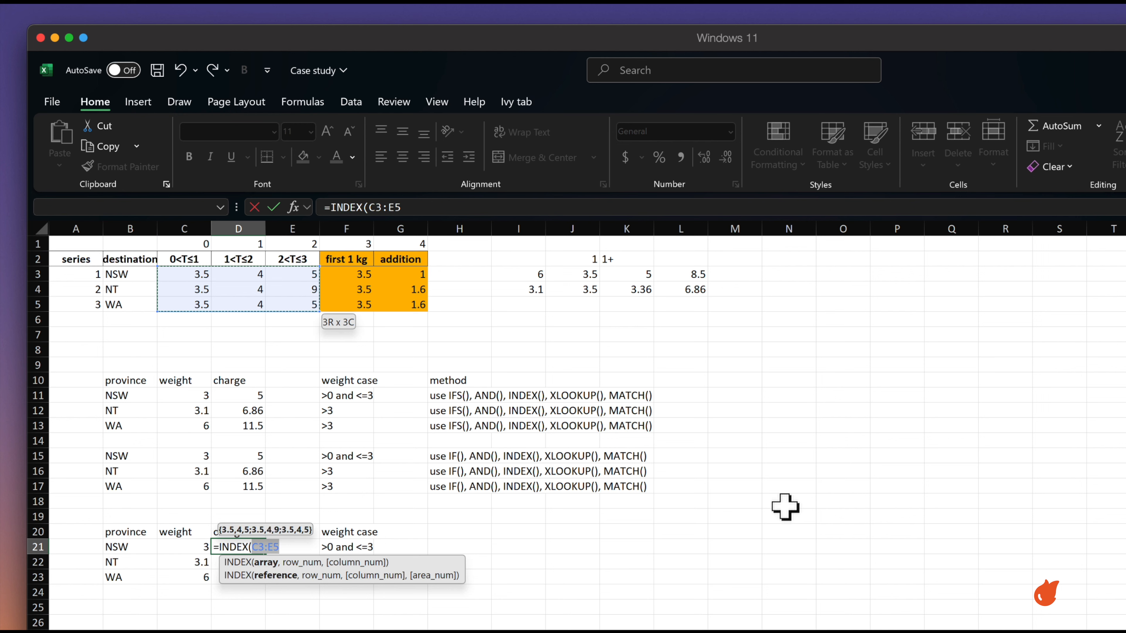
key("F4")
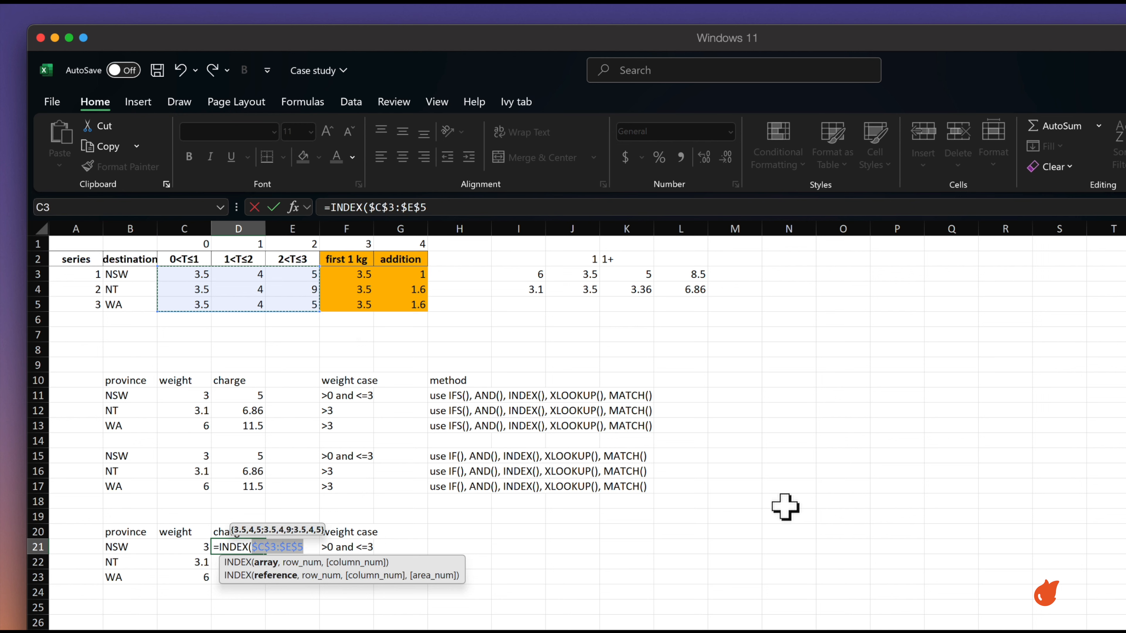
type(".")
key("BackSpace")
type(",")
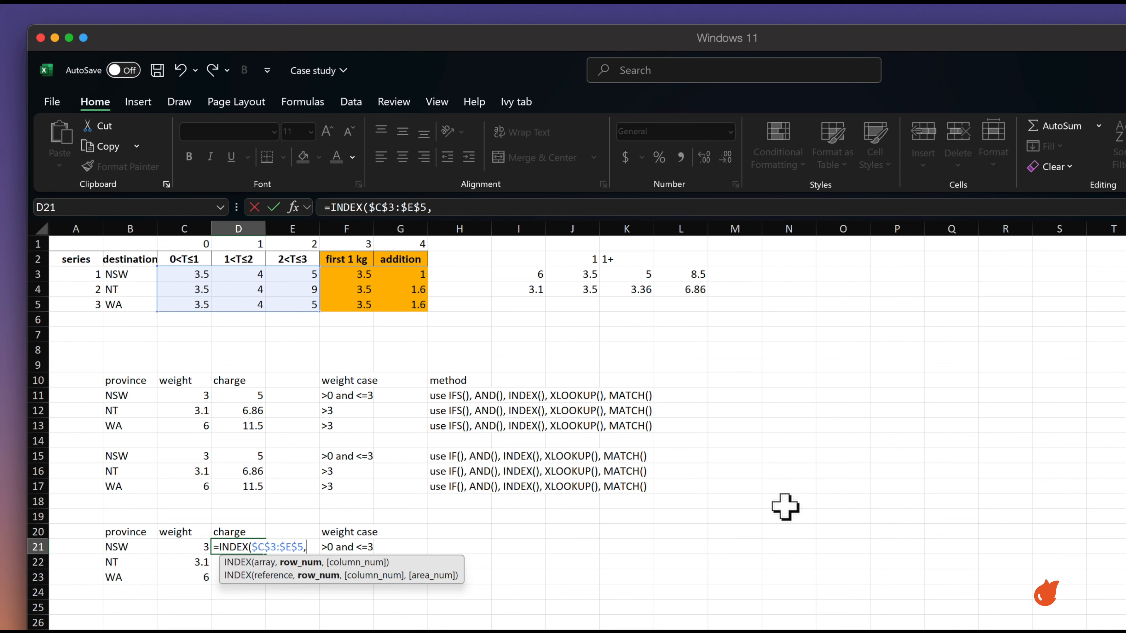
Step: Nest a MATCH function as the INDEX row argument in D21, with province B21 as its lookup value
type("matc")
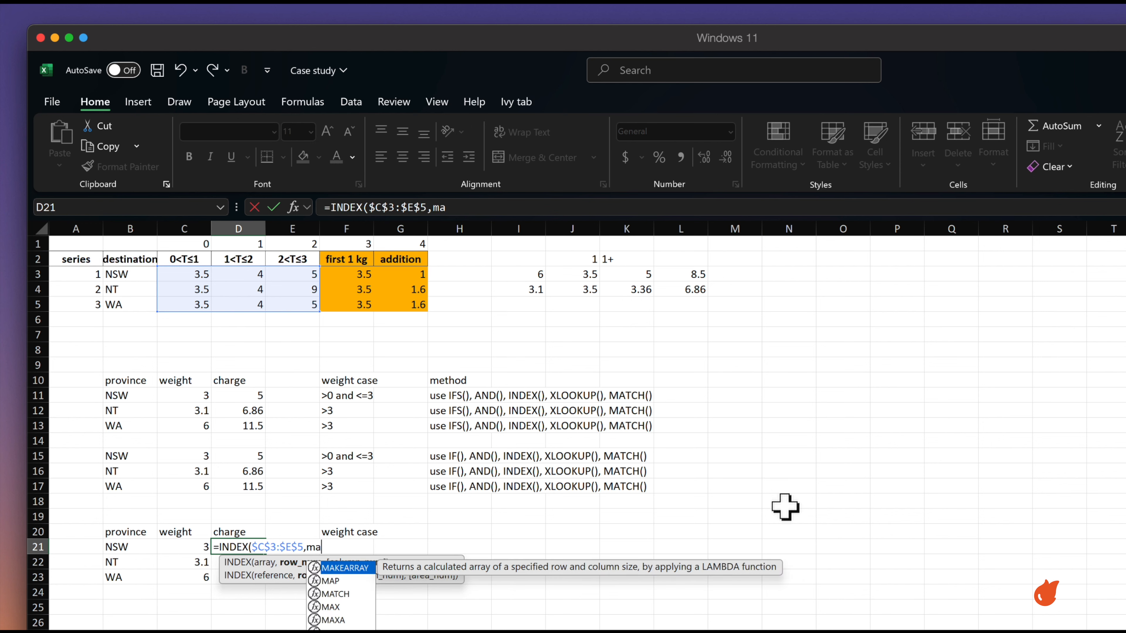
key("Tab")
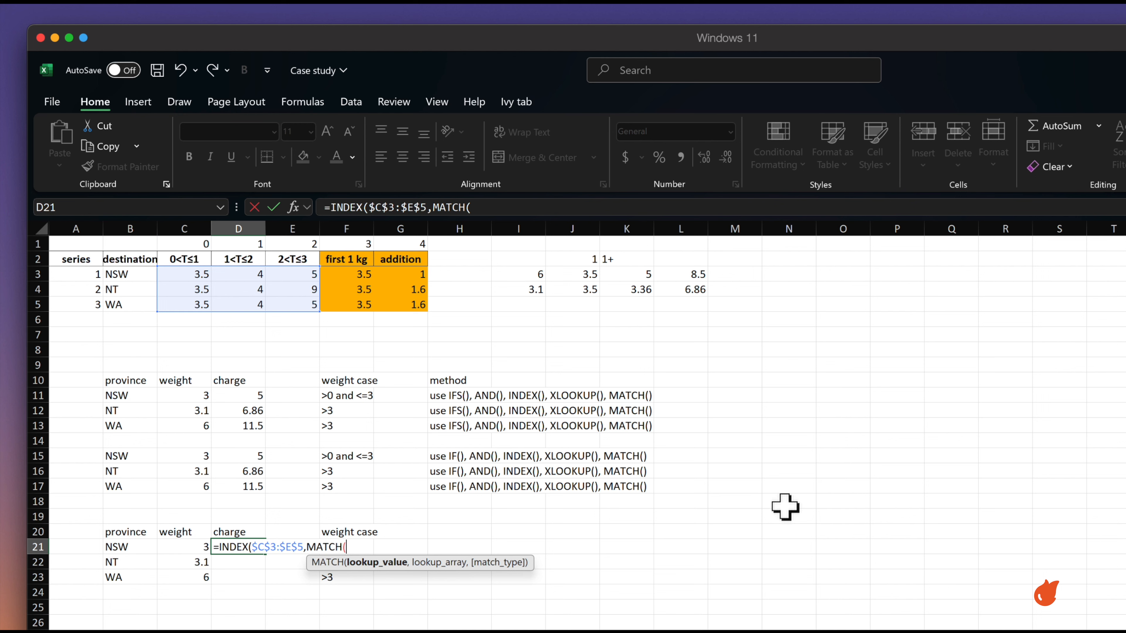
key("Left")
key("Left")
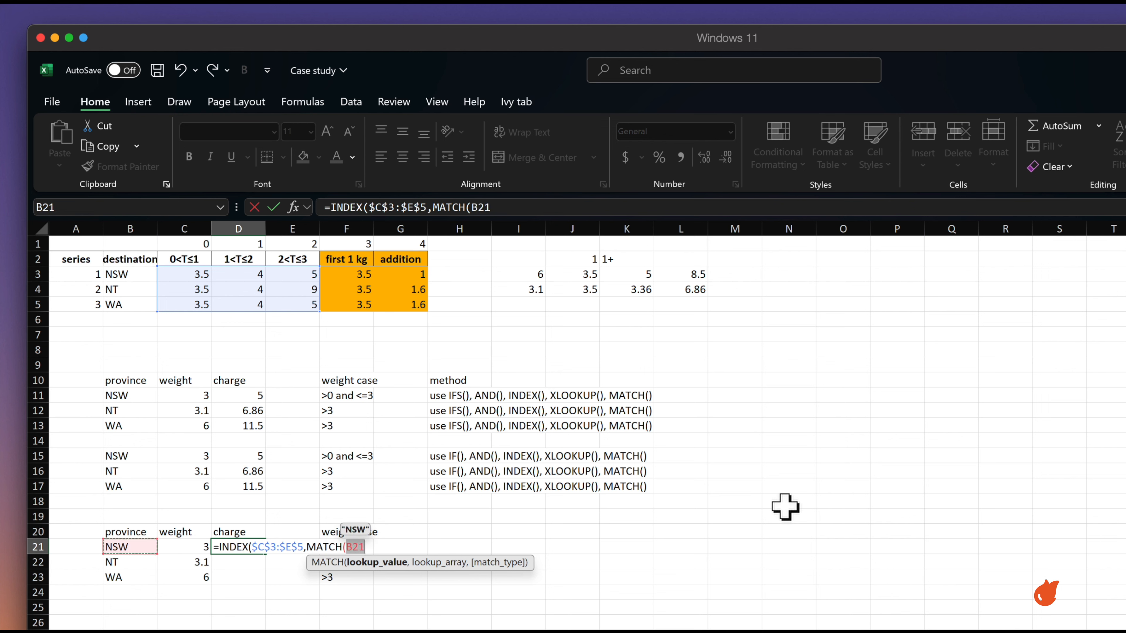
type(",")
Step: Give the row MATCH the absolute lookup range $B$3:$B$5 with match type 0, and close it ready for the column argument
key("Up")
key("Up")
key("Up")
key("Up")
key("Up")
key("Up")
key("Up")
key("Up")
key("Up")
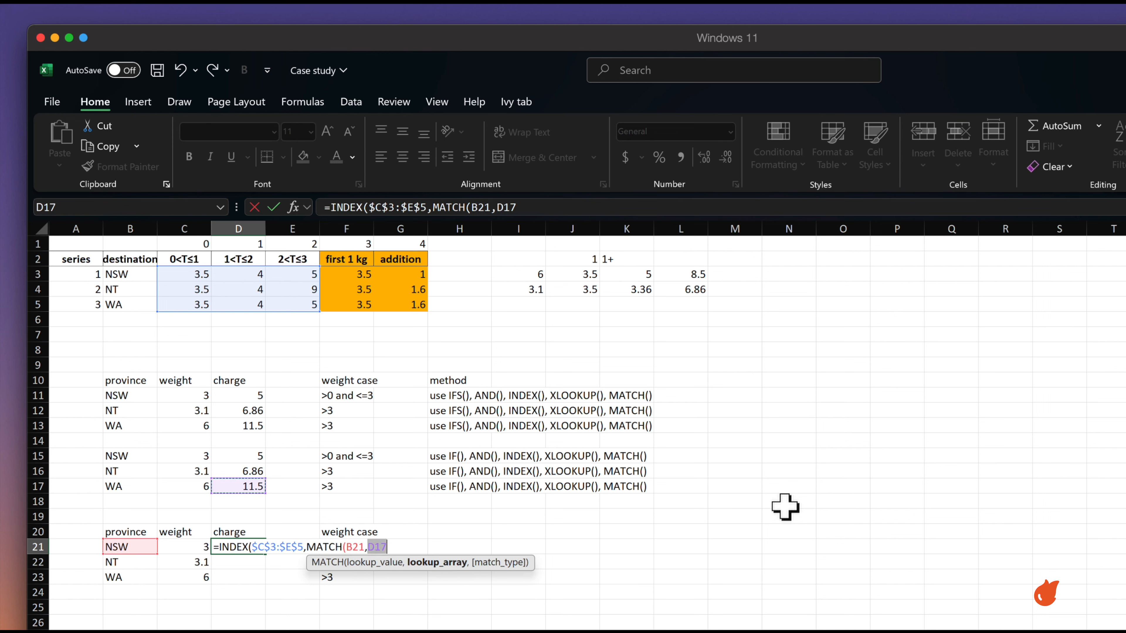
key("Up")
key("Up")
key("Up")
key("Up")
key("Up")
key("Up")
key("Up")
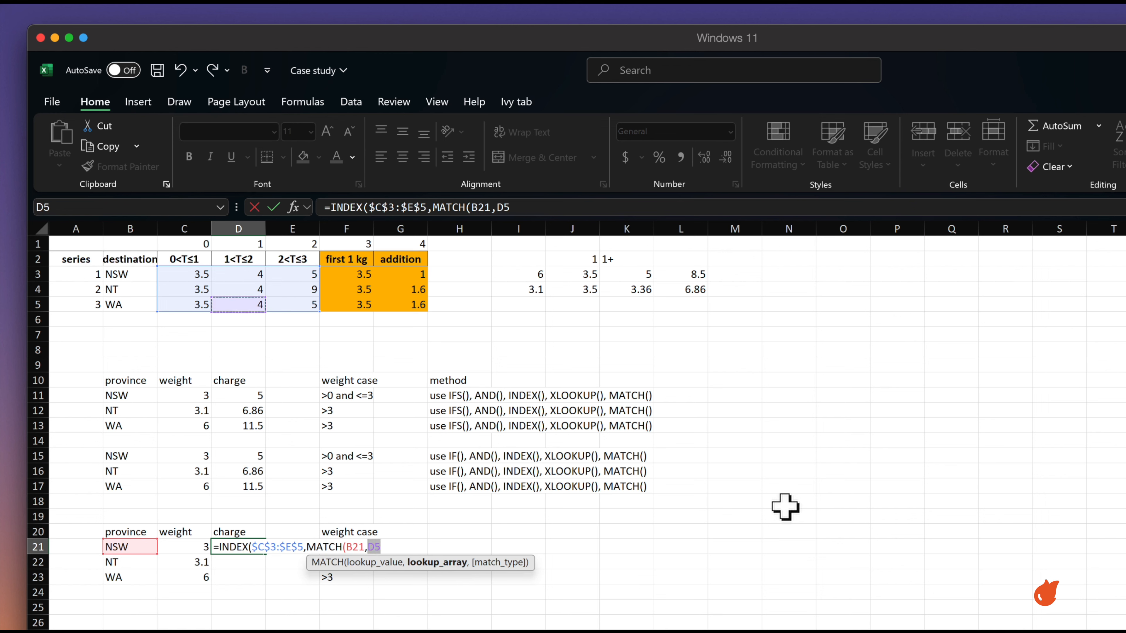
key("Left")
key("Left")
key("shift+Up")
key("shift+Up")
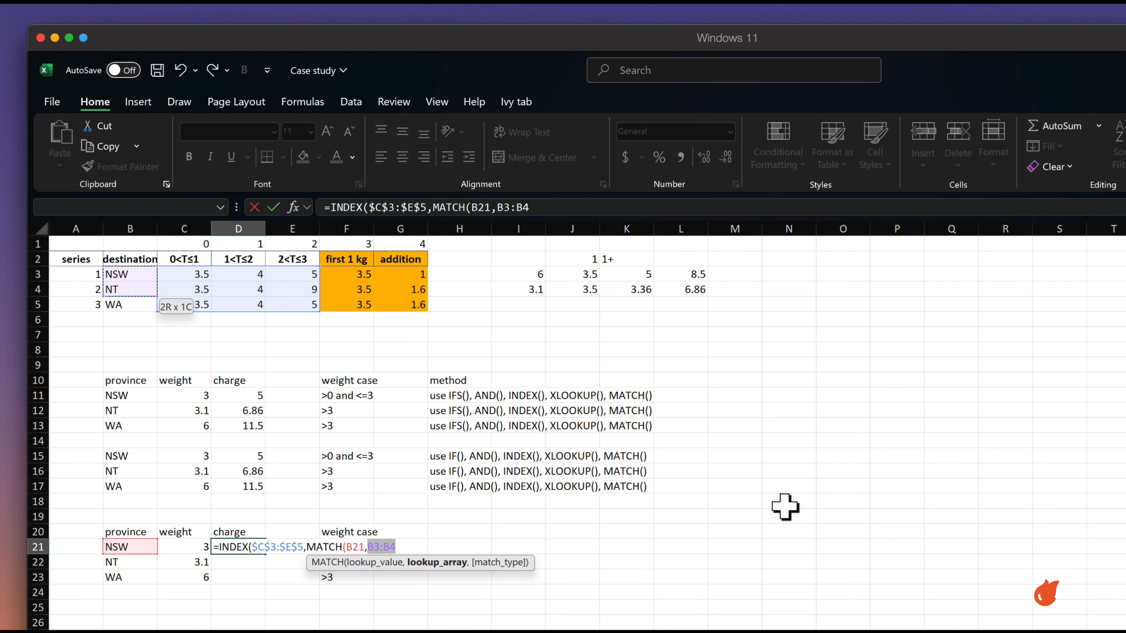
key("F4")
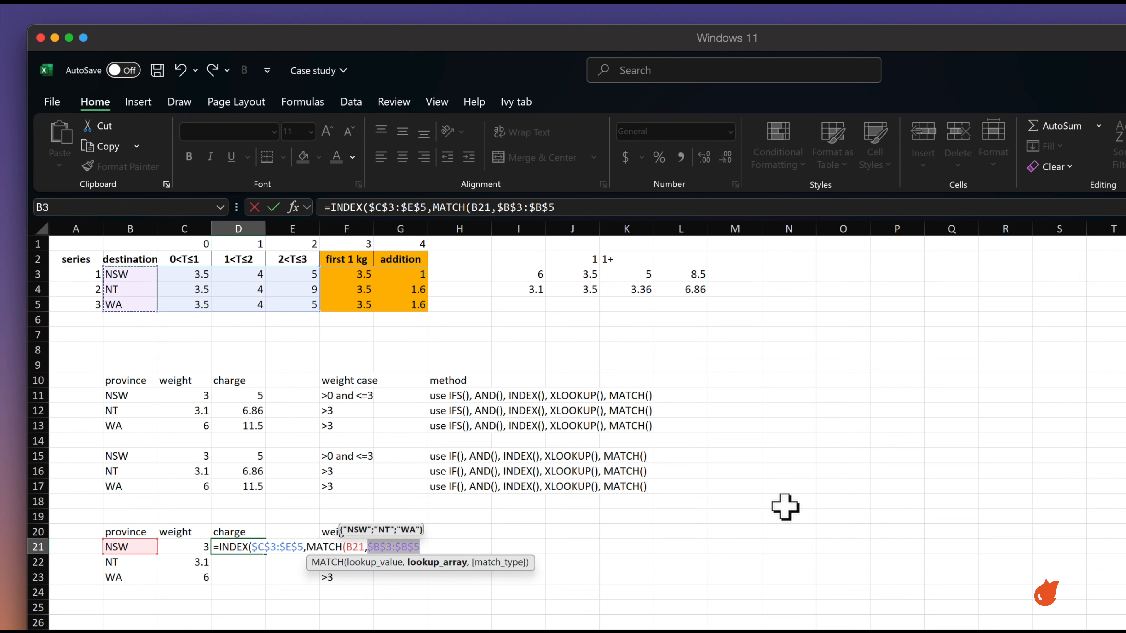
type(",")
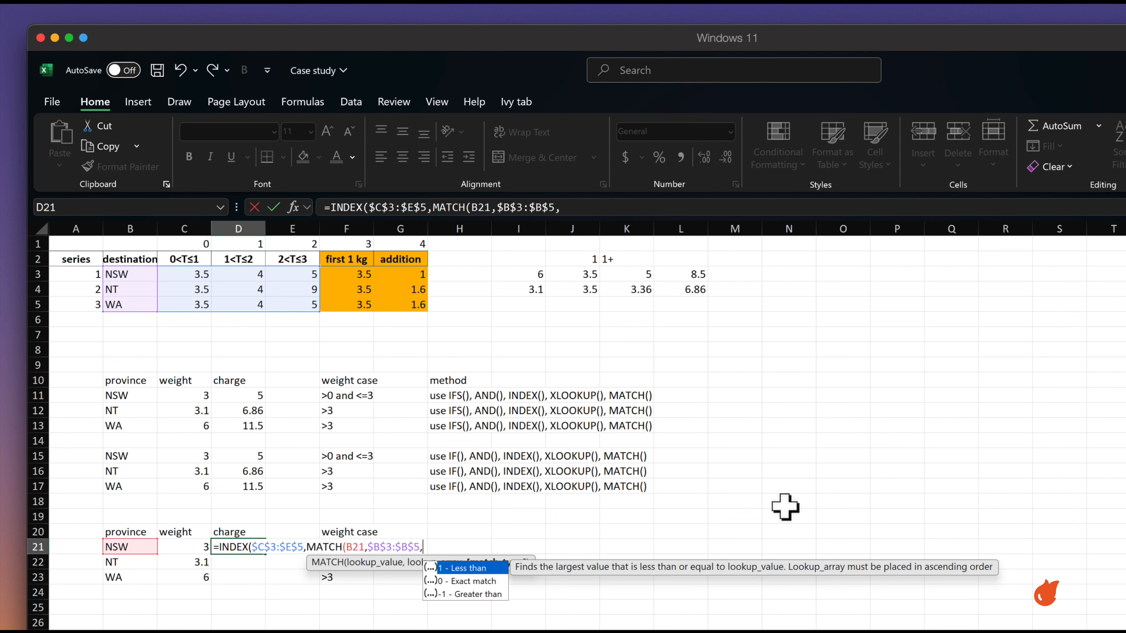
type("0")
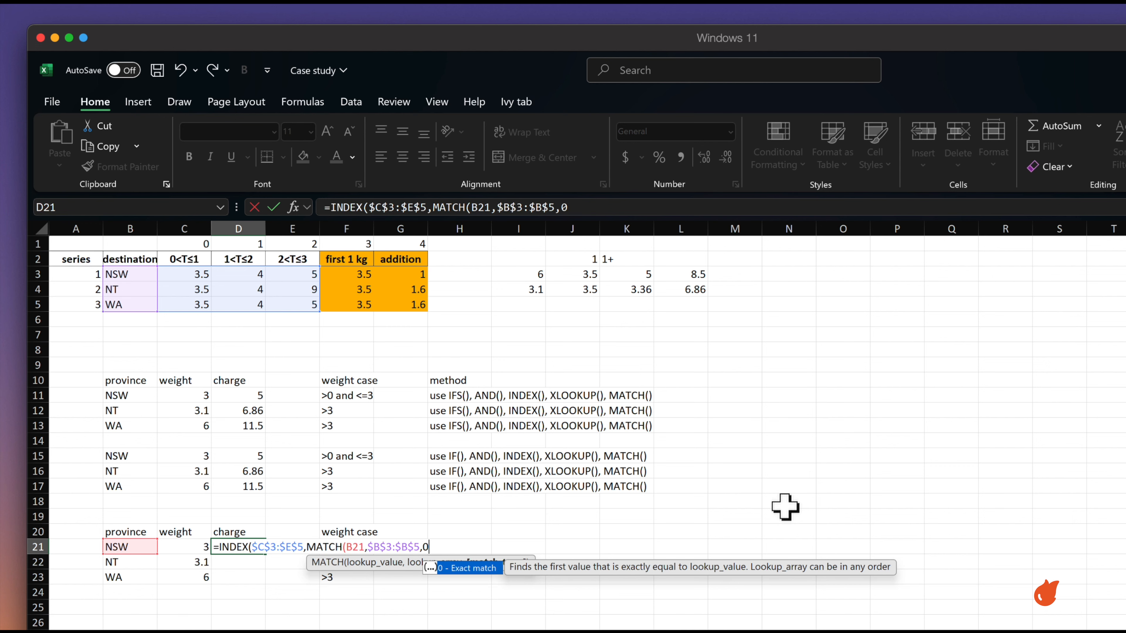
type(")")
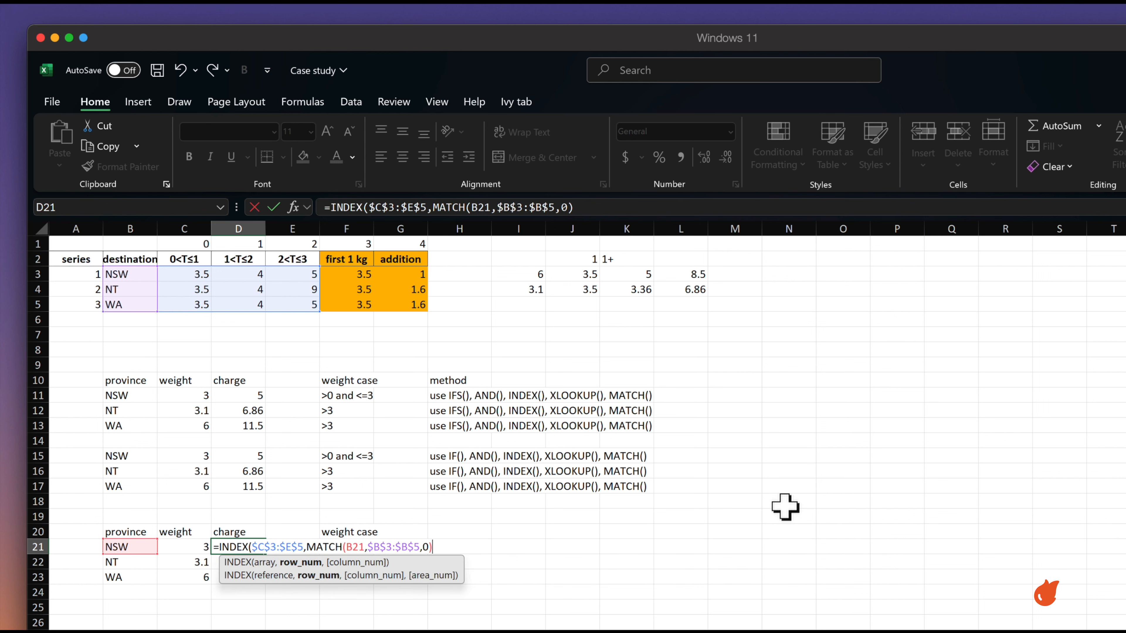
type(",")
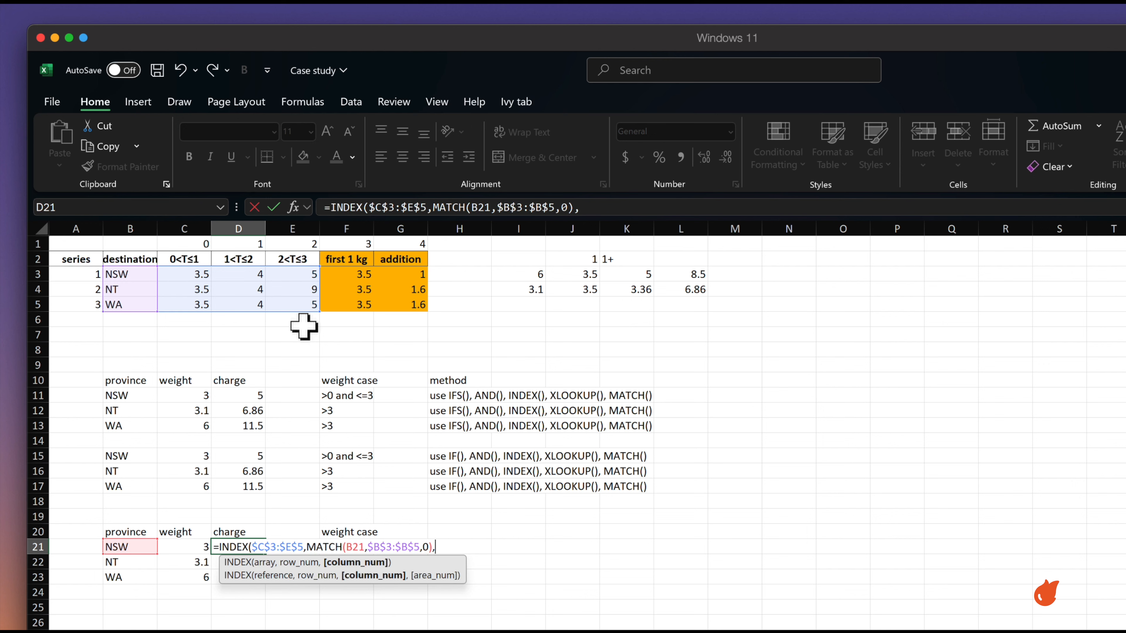
Step: Nest a second MATCH as the INDEX column argument, with weight C21 as its lookup value
type("mat")
key("Tab")
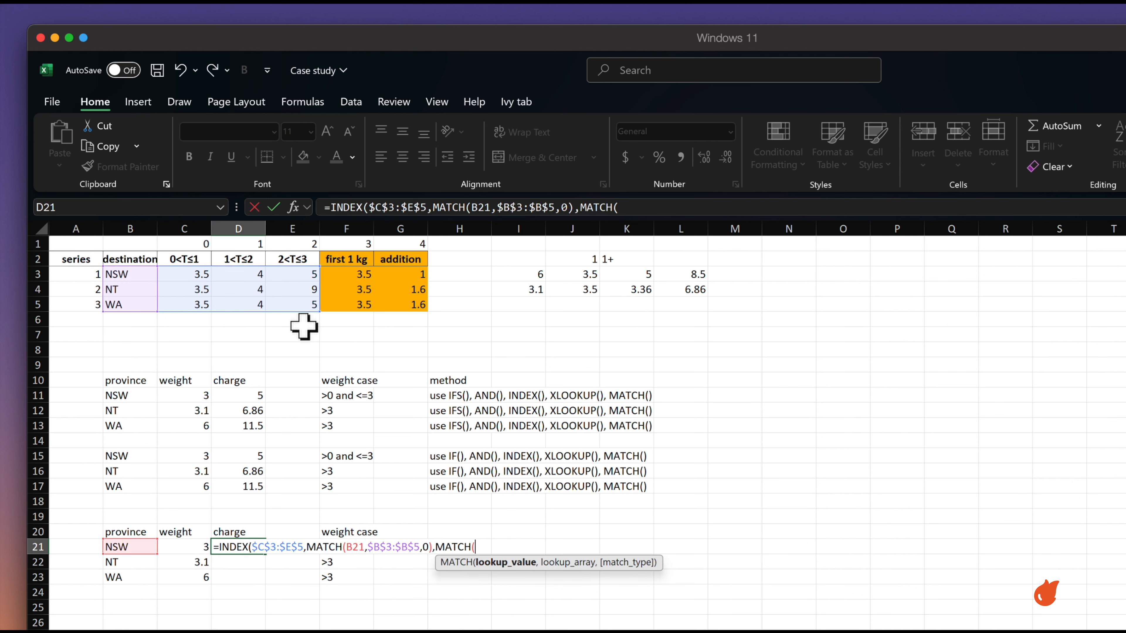
key("Left")
key("Left")
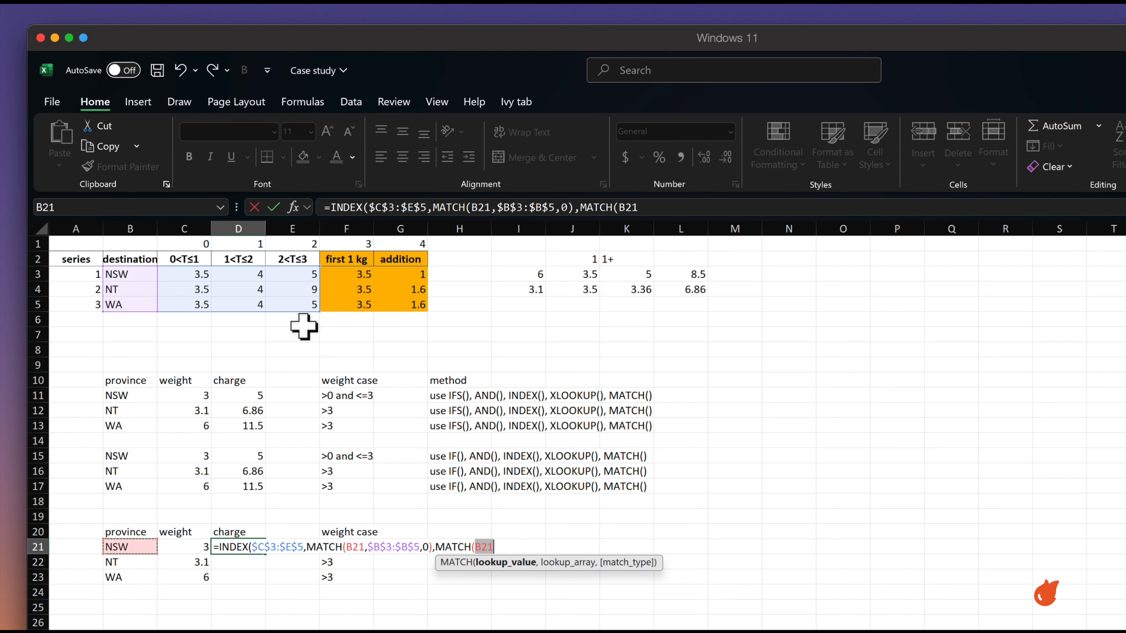
key("Right")
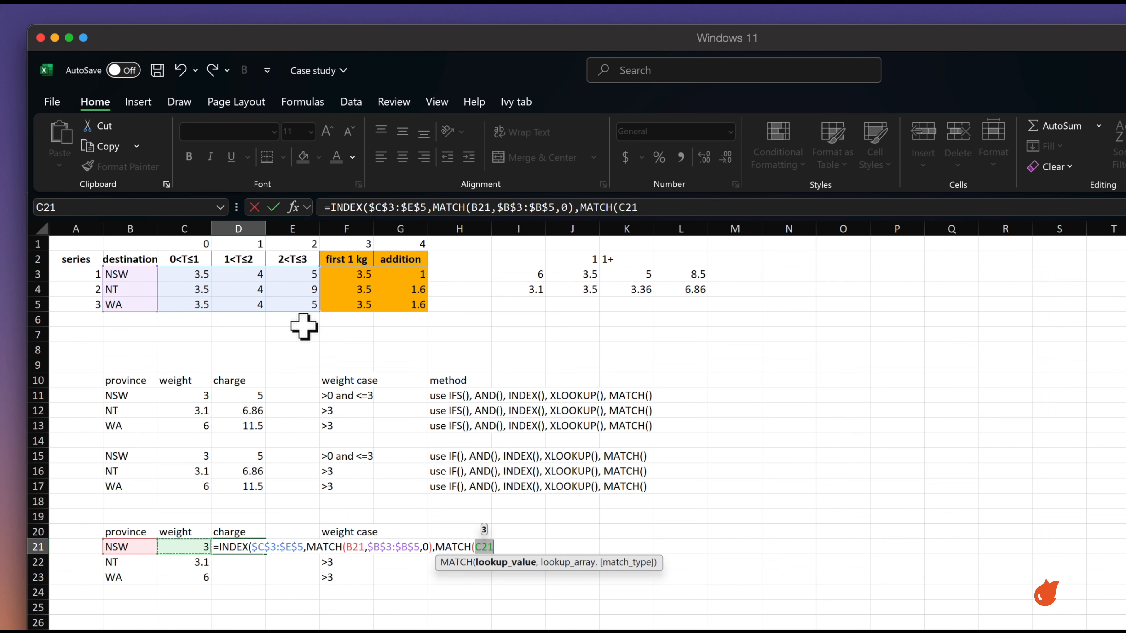
type(",")
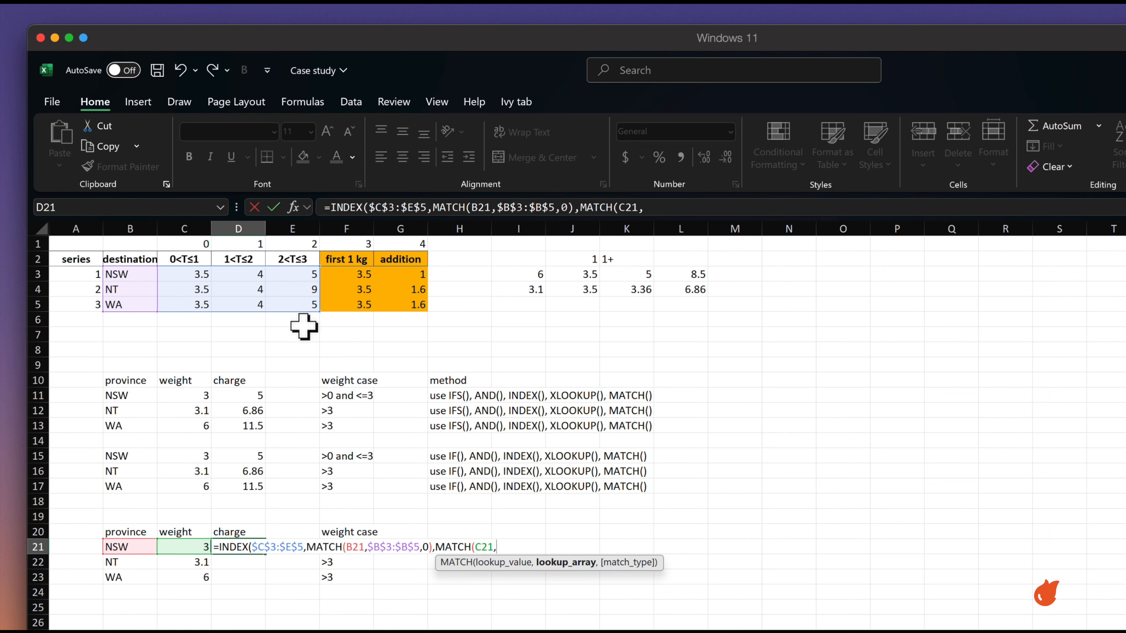
Step: Give the column MATCH the absolute range $C$1:$E$1 with match type 1, and complete the INDEX formula in D21
key("Up")
key("Up")
key("Up")
key("Up")
key("Up")
key("Up")
key("Up")
key("Up")
key("Up")
key("Up")
key("Up")
key("Up")
key("Up")
key("Up")
key("Up")
key("Up")
key("Up")
key("Up")
key("Up")
key("Up")
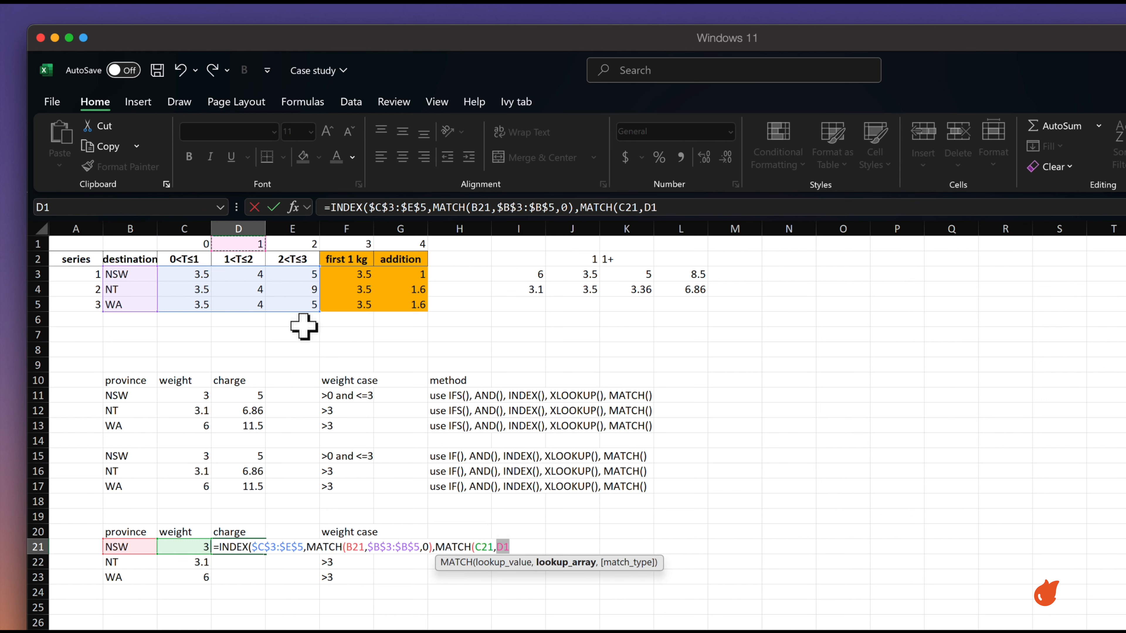
key("Left")
key("shift+Right")
key("shift+Right")
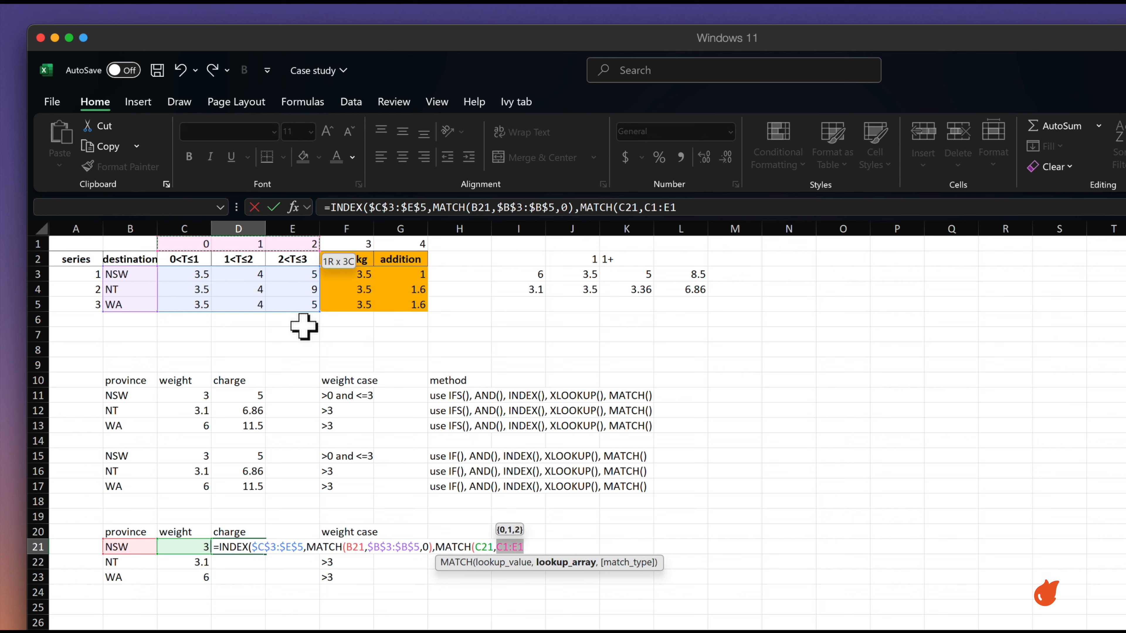
key("F4")
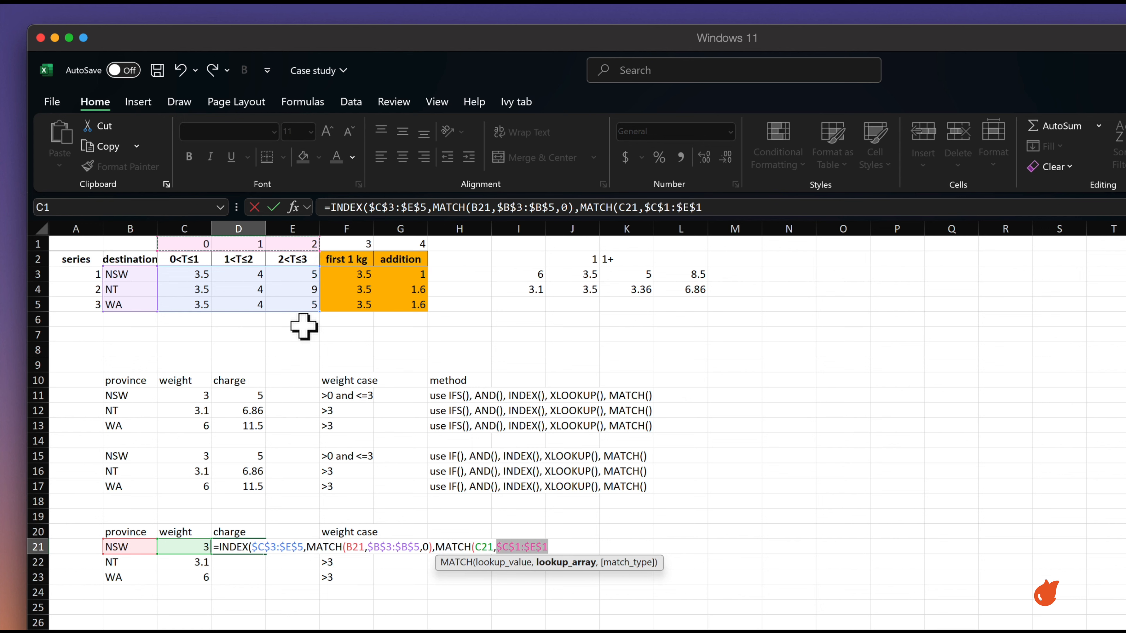
type(",")
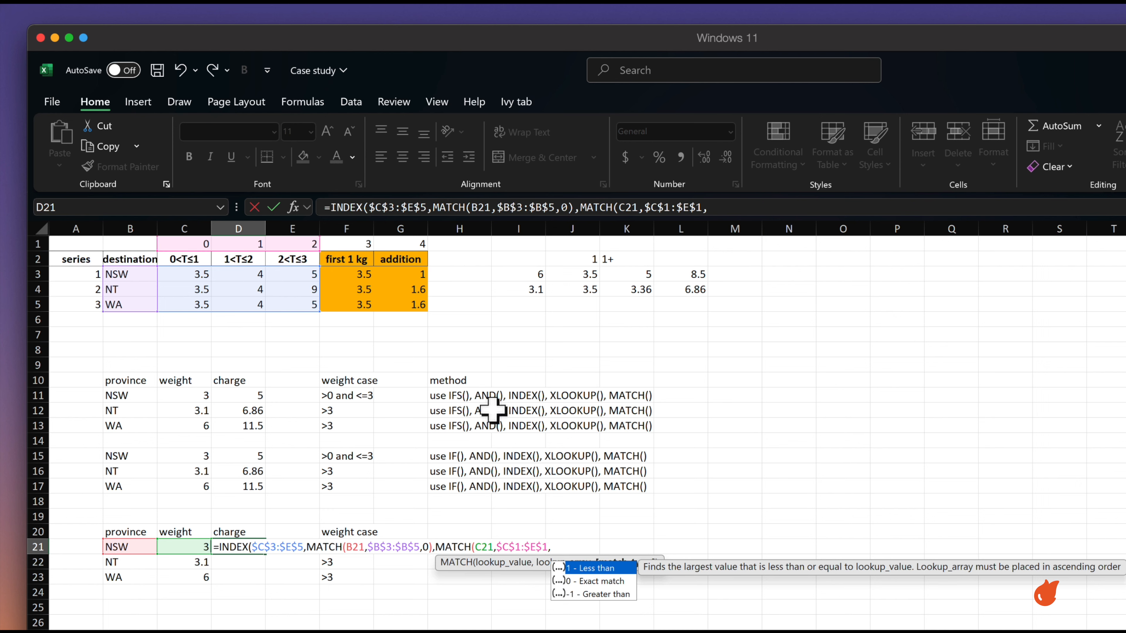
type("1")
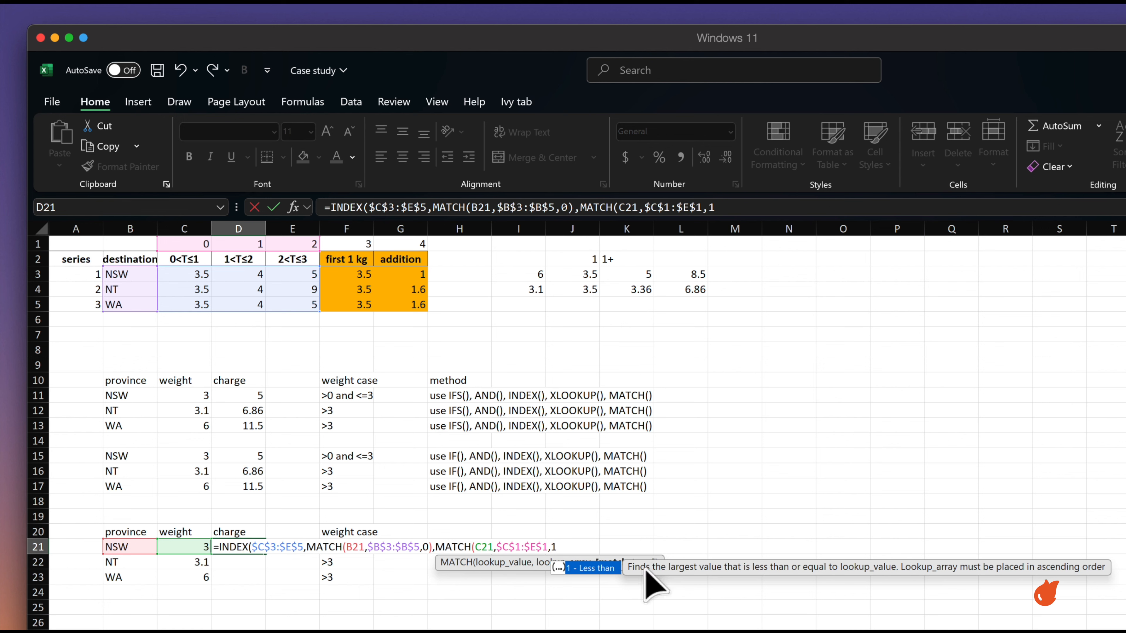
type(")")
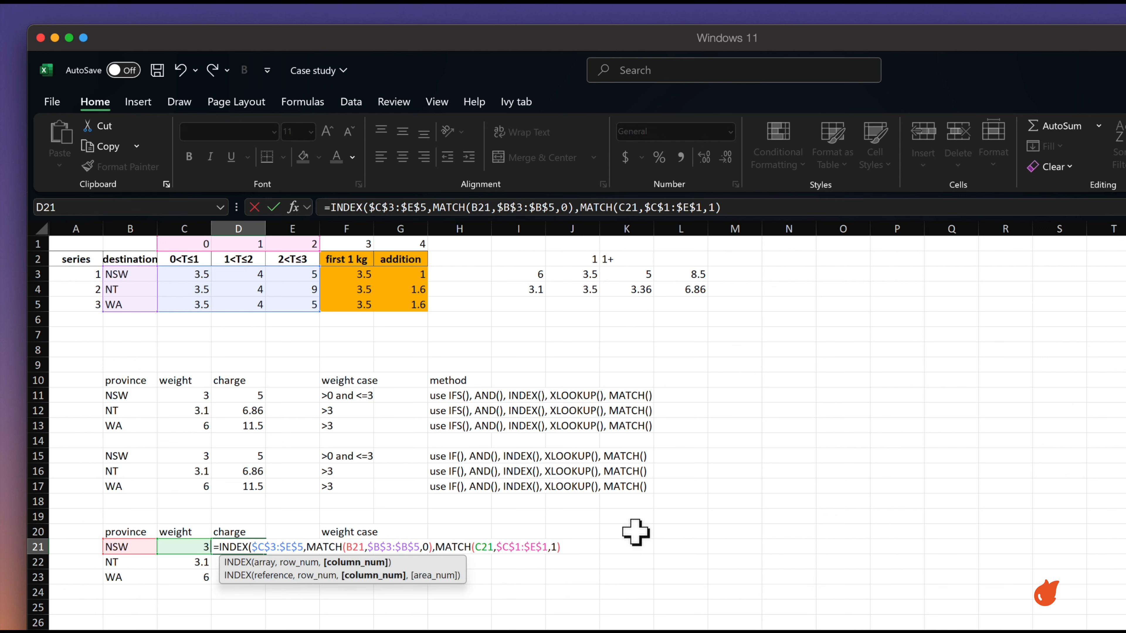
type(")")
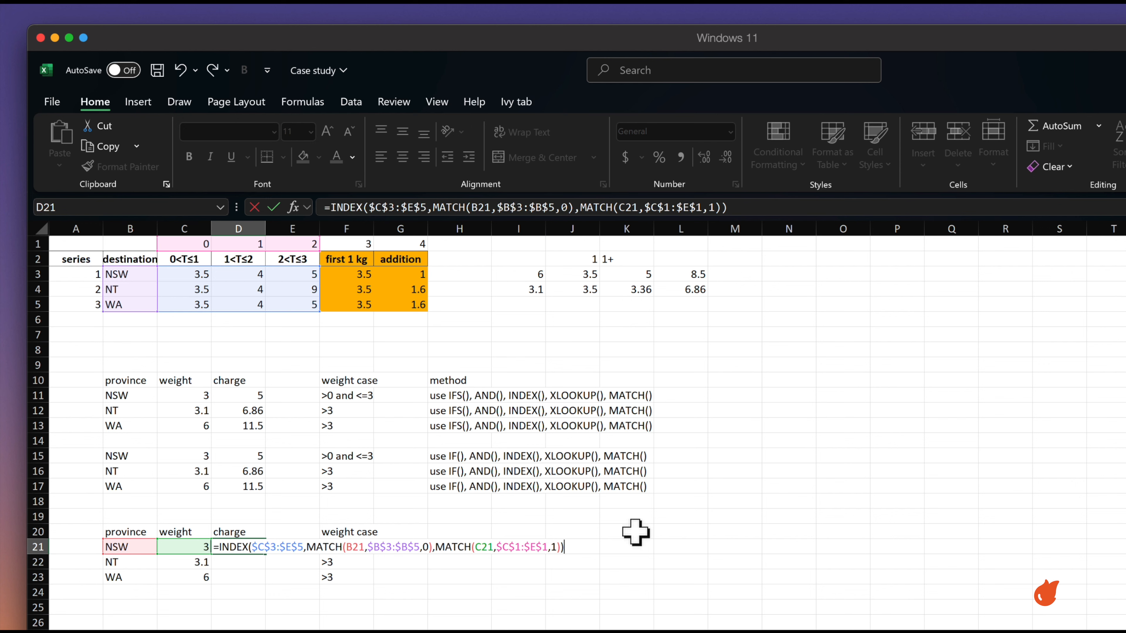
key("Return")
left_click(256, 546)
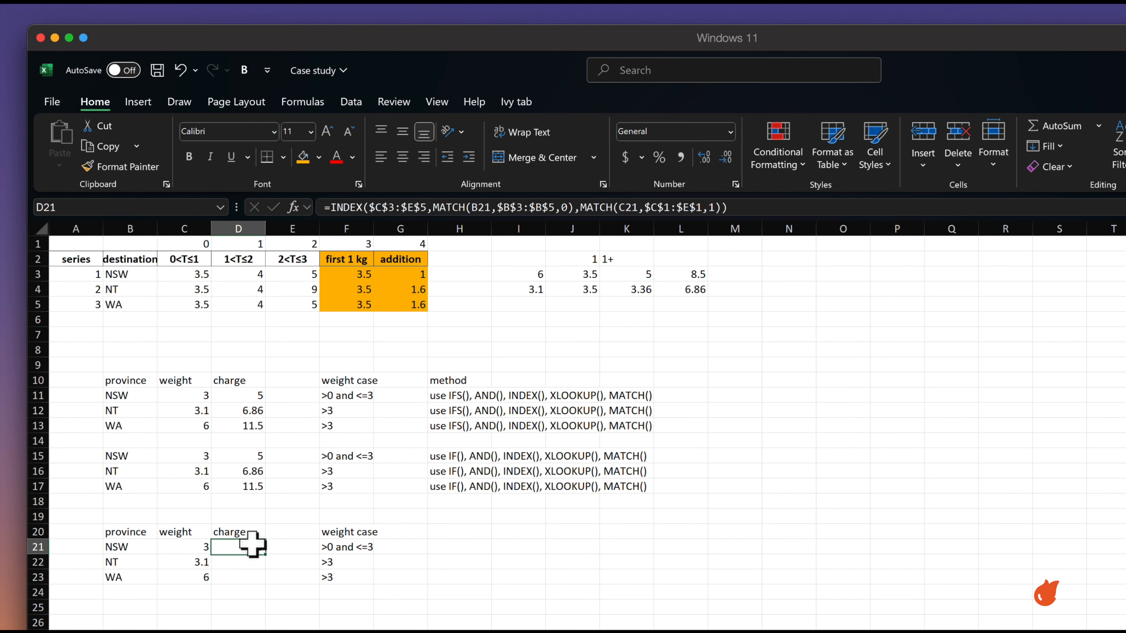
Step: Test the D21 formula by setting the NSW weight in C21 to 1.5
left_click(133, 546)
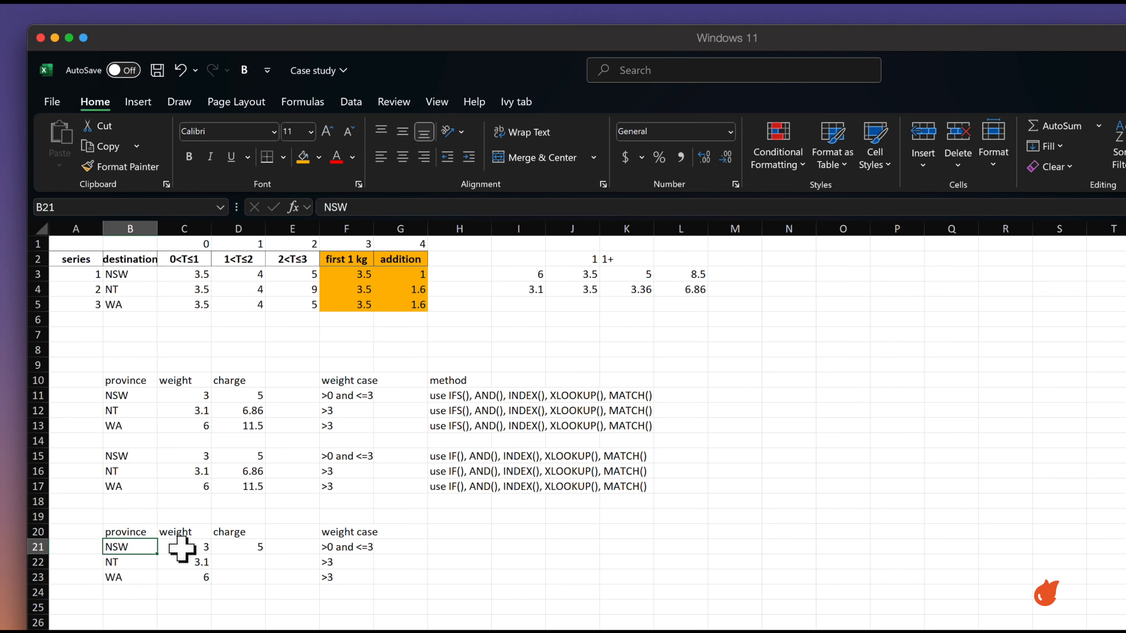
left_click(186, 547)
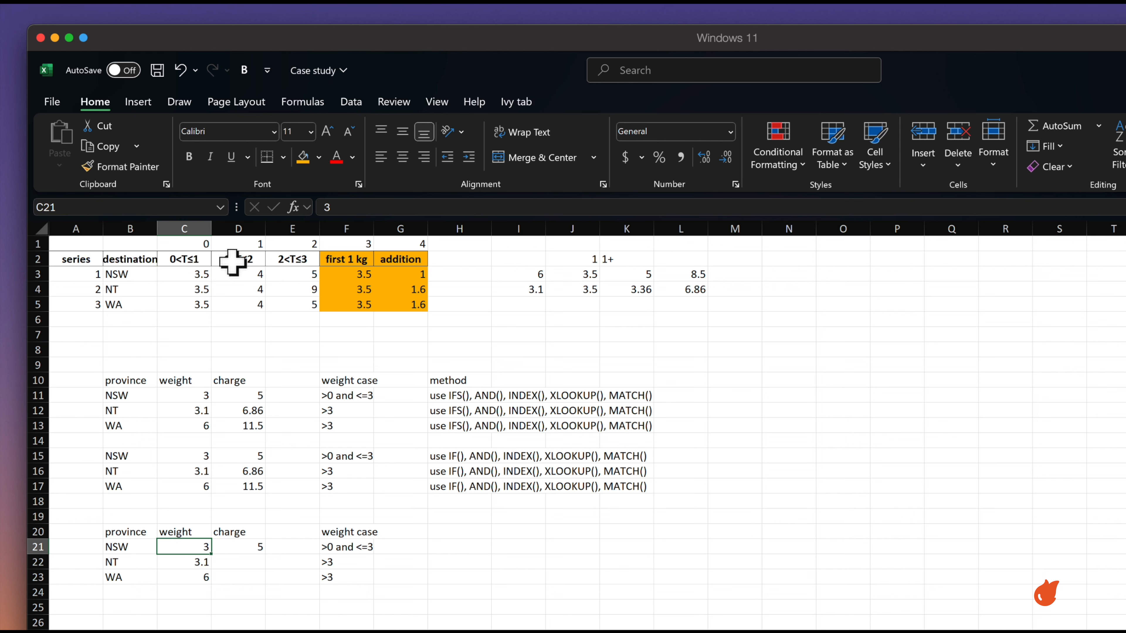
type("1")
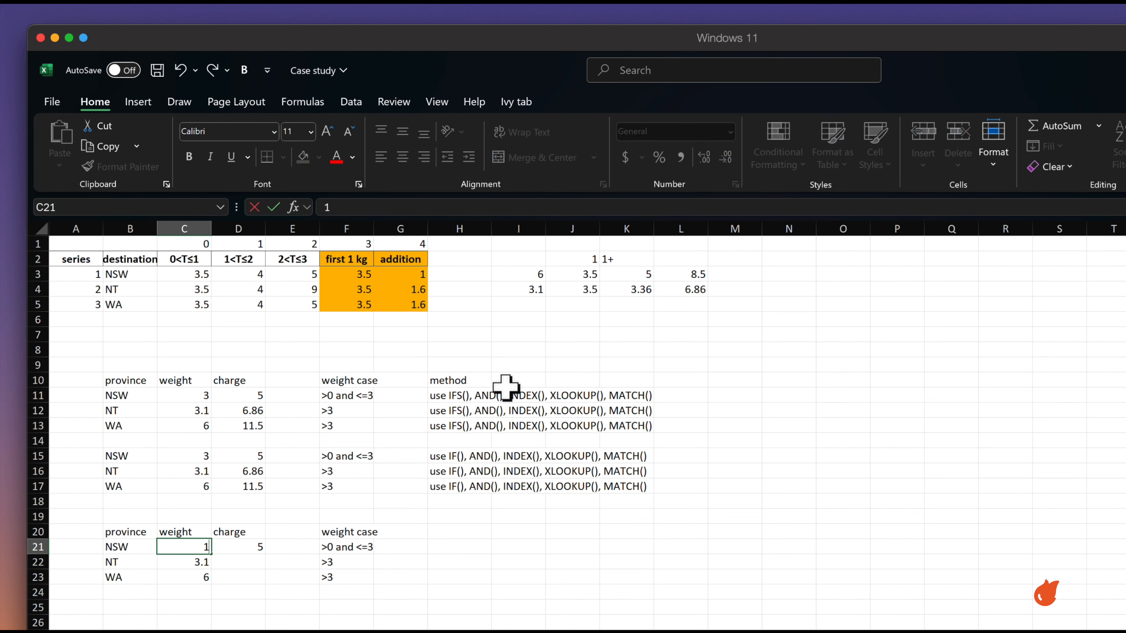
type(".")
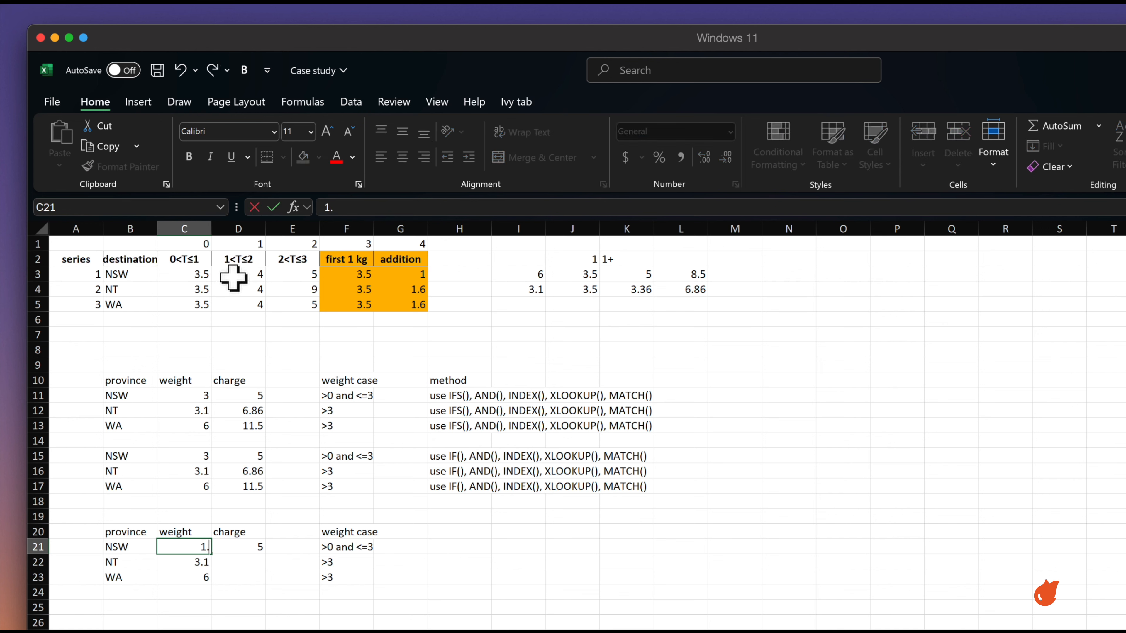
type("2")
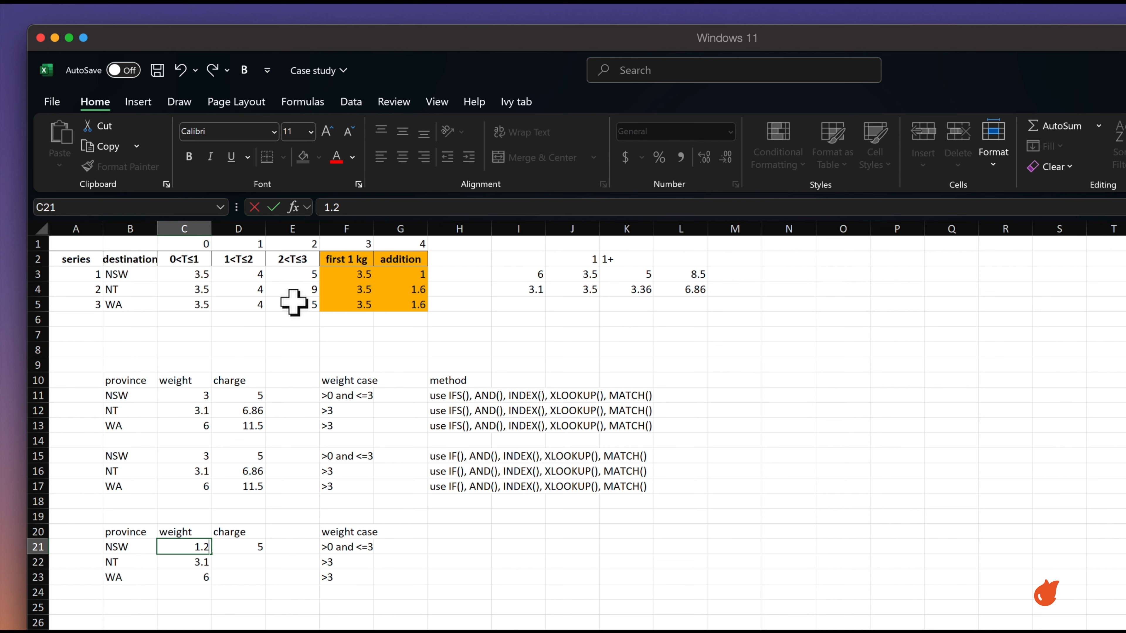
key("BackSpace")
type("5")
key("ctrl+Return")
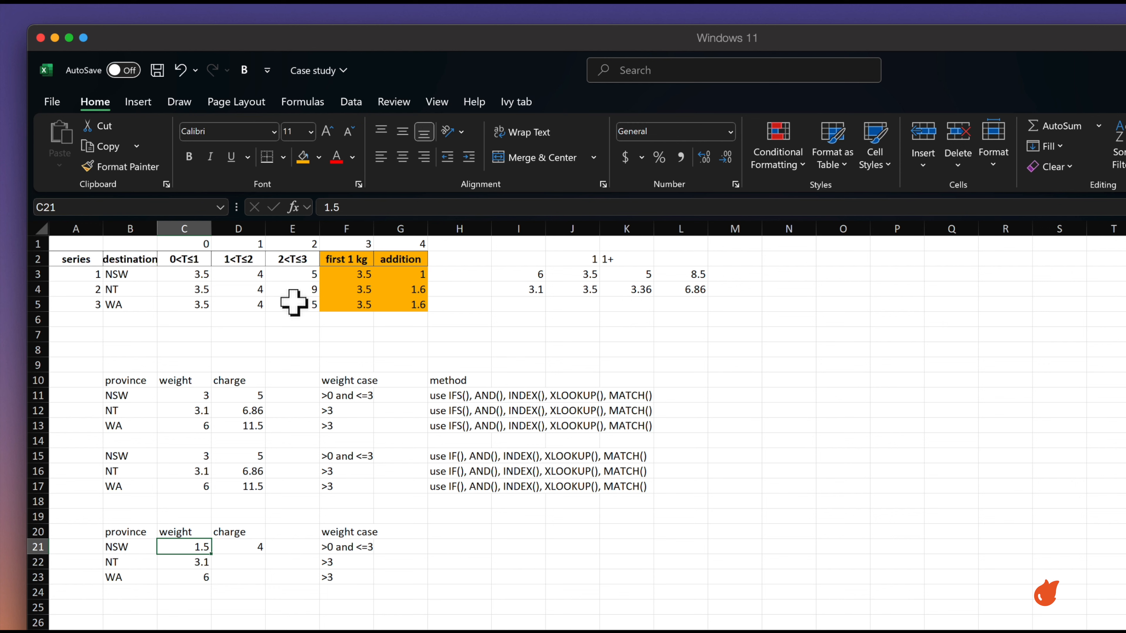
Step: Test the D21 formula with a weight of 0.5 in C21
type("0")
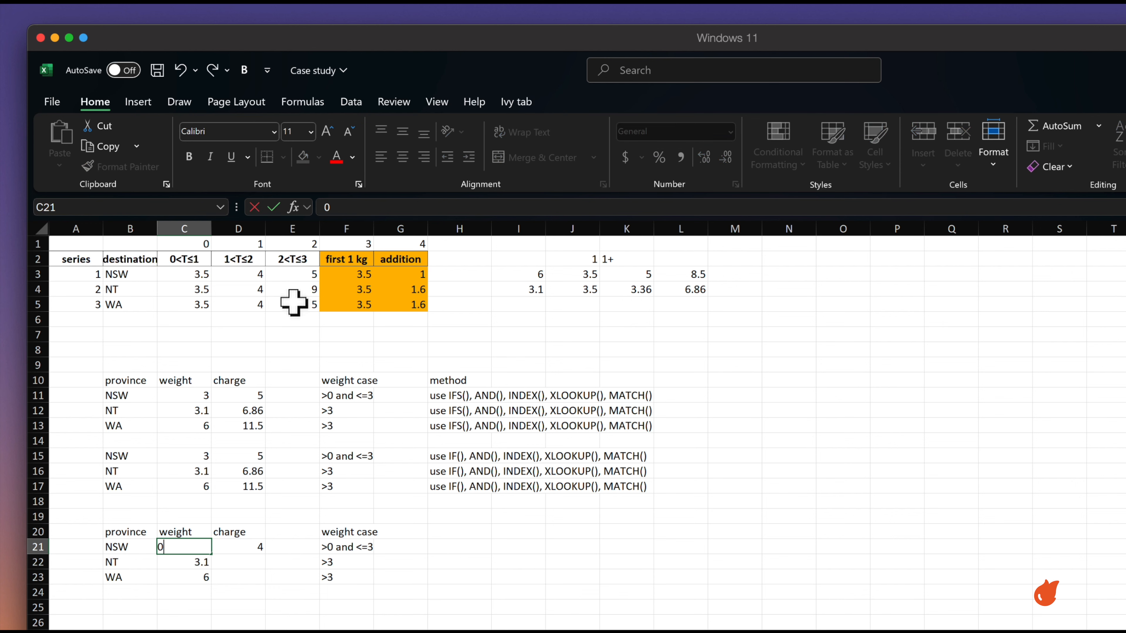
type(".5")
key("ctrl+Return")
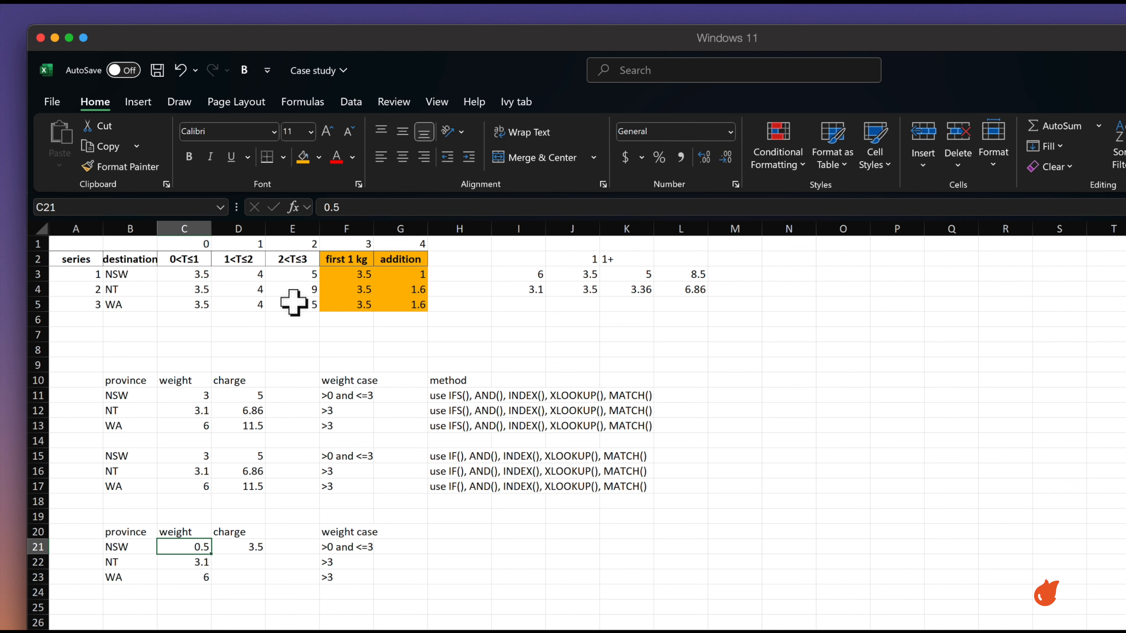
Step: Set the NSW weight in C21 back to 3
key("Left")
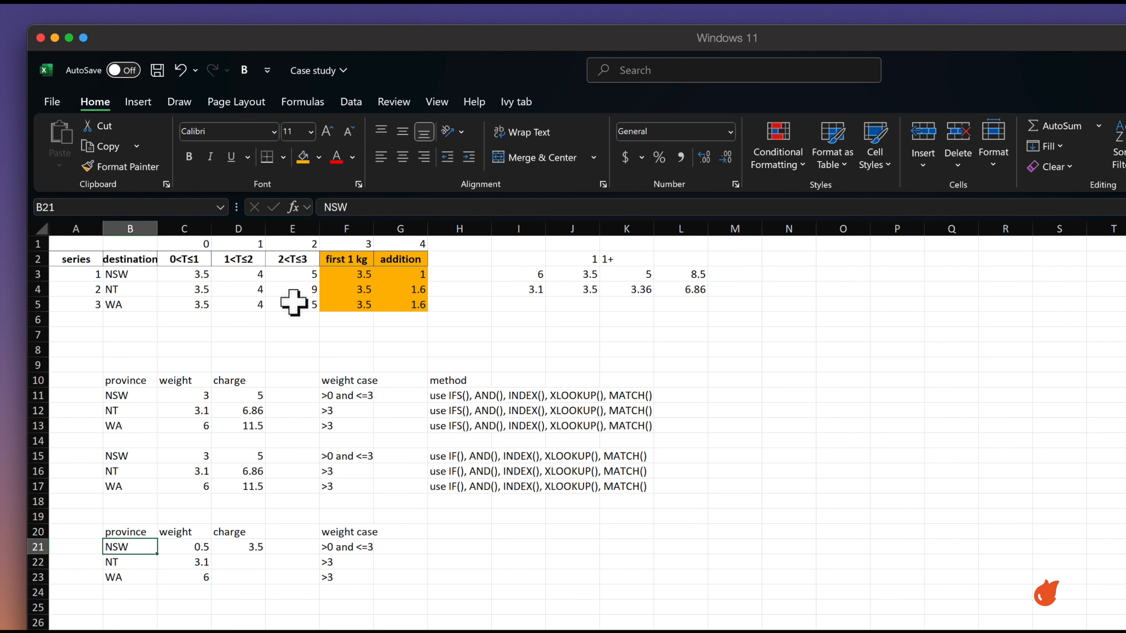
key("Down")
key("Up")
key("Right")
type("3")
key("Return")
key("Left")
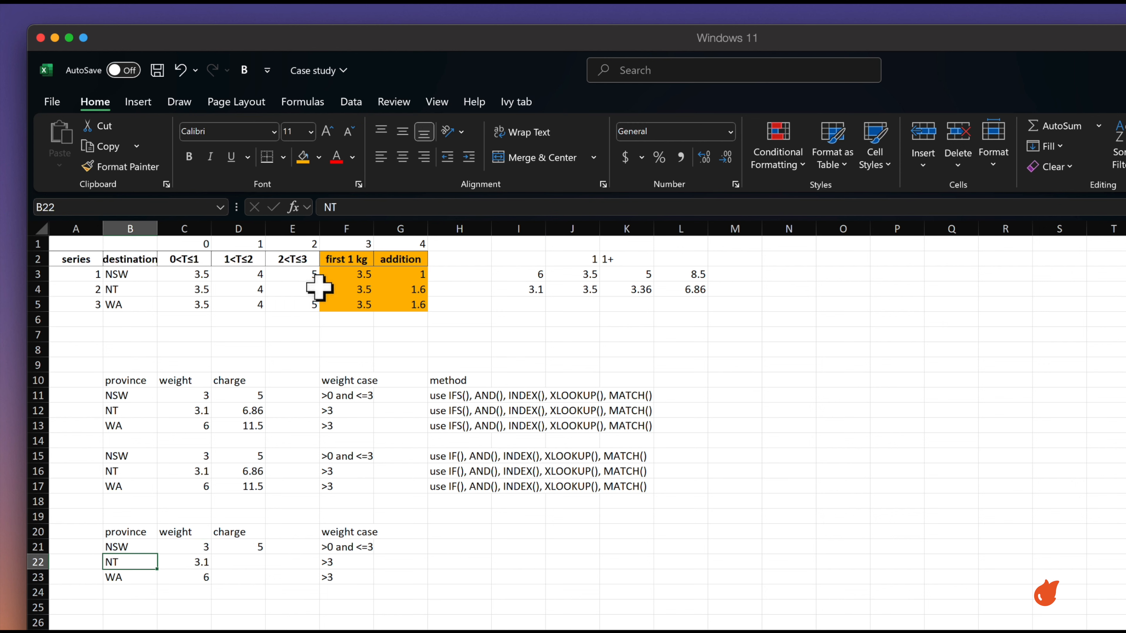
Step: Change the province in B21 to NT to test the charge formula for another destination
left_click(123, 550)
type("NT")
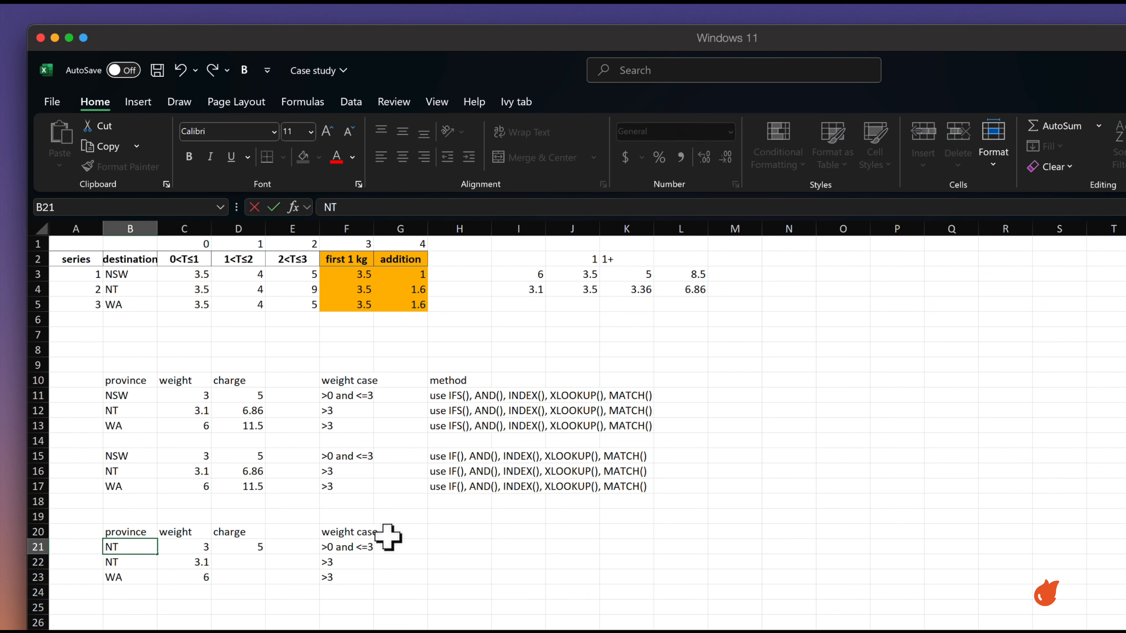
key("Return")
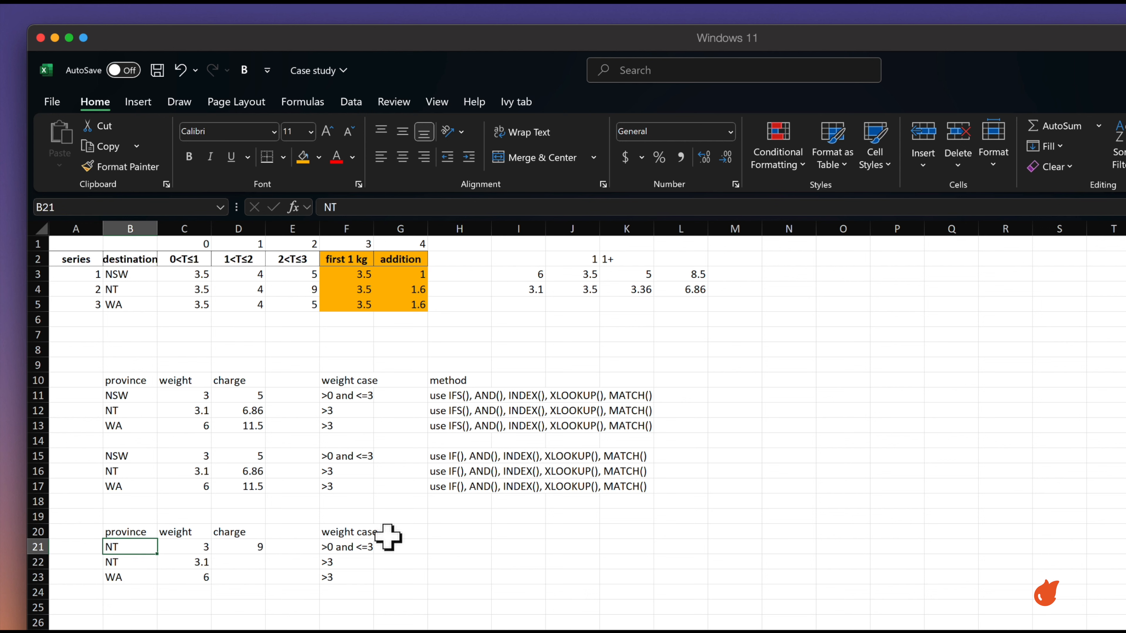
Step: Check the NT charge formula in D21 and set the province in B21 back to NSW
left_click(250, 544)
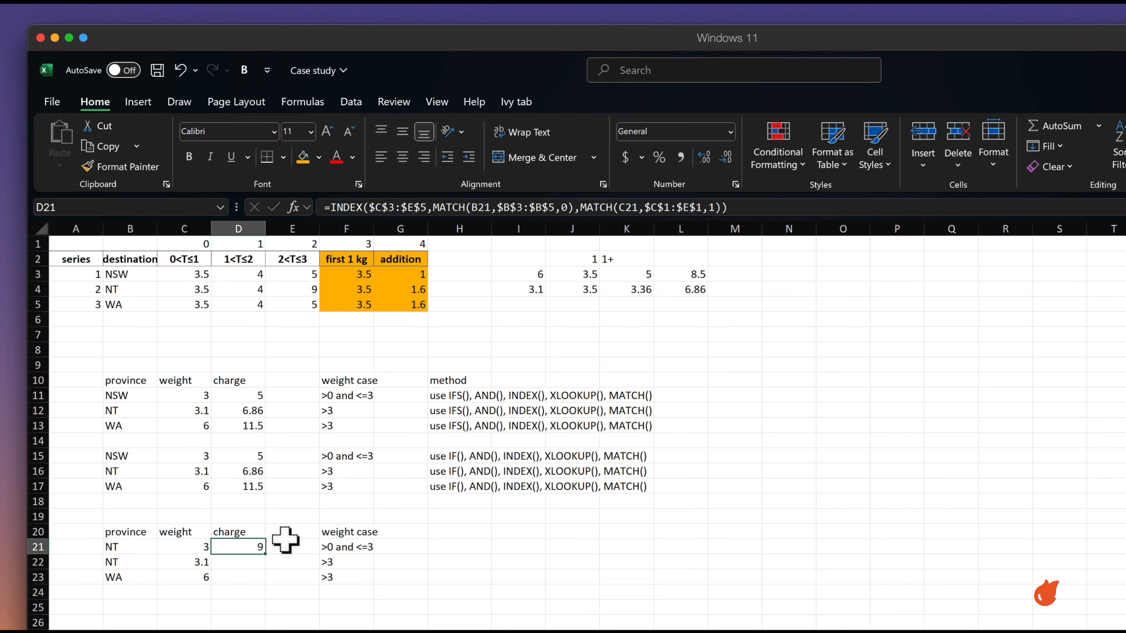
left_click(128, 293)
left_click(118, 548)
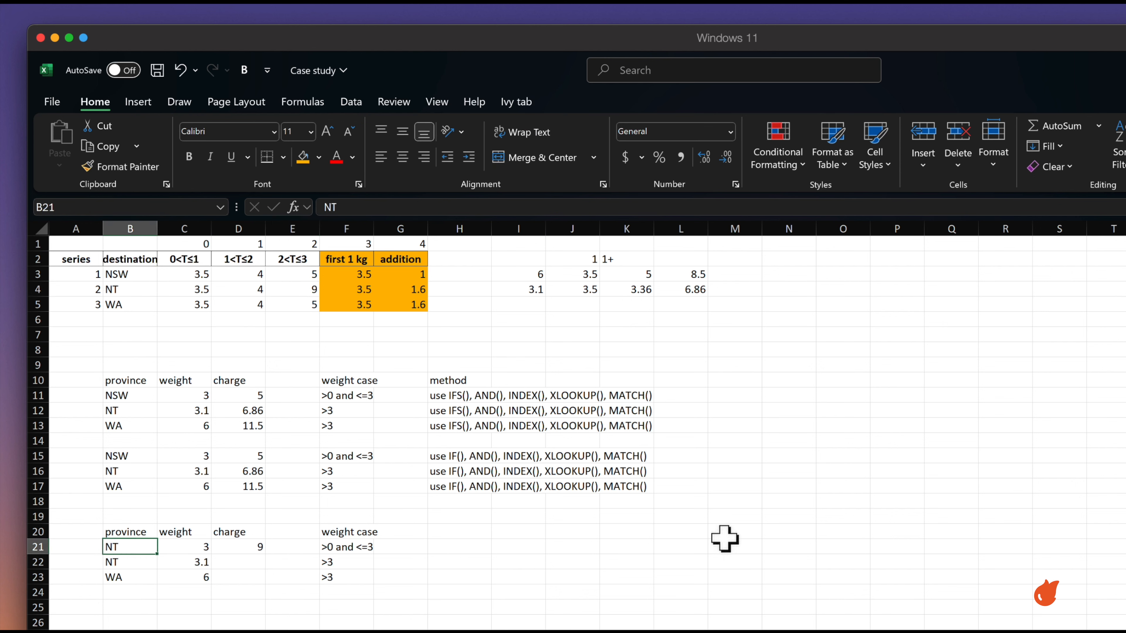
type("NSW")
key("Return")
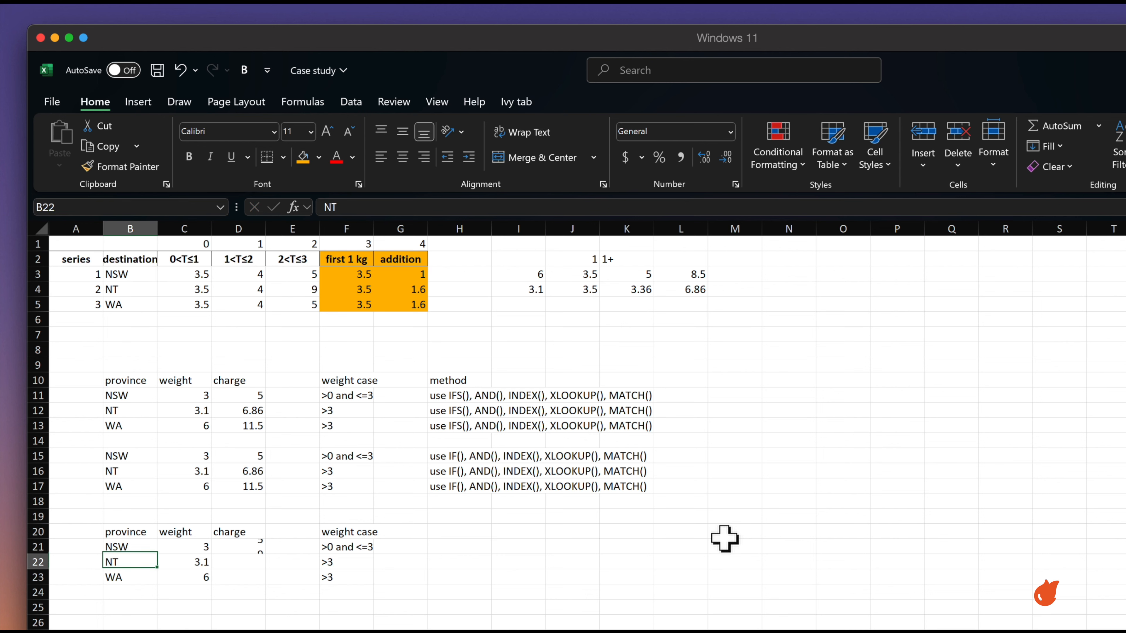
Step: Examine the match type arguments of both MATCH functions in the D21 formula
left_click(235, 548)
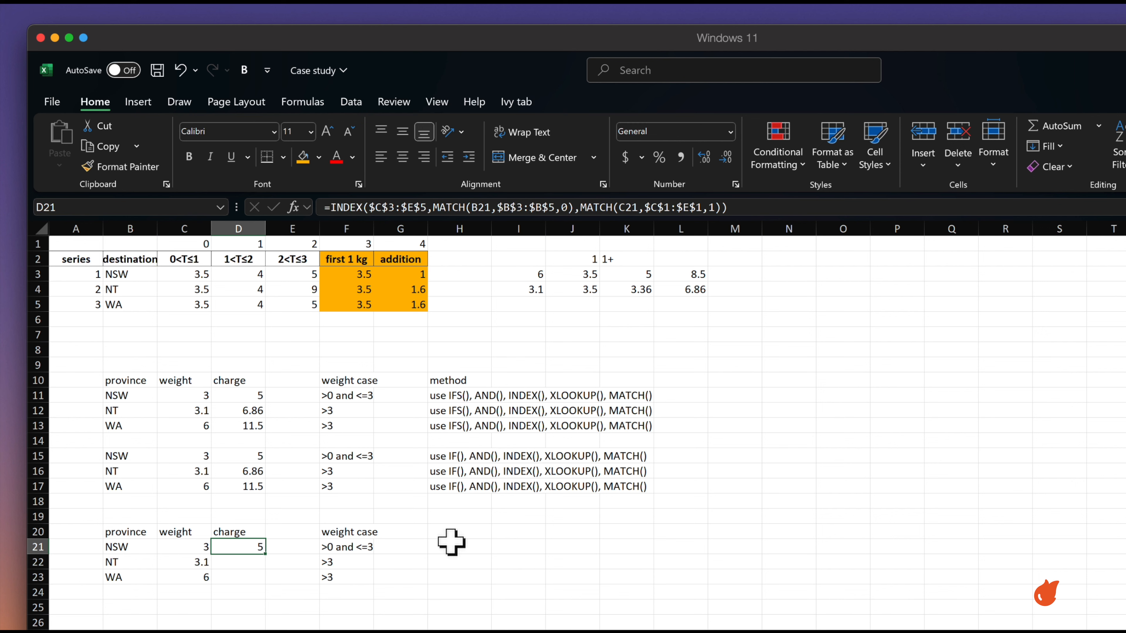
left_click(542, 206)
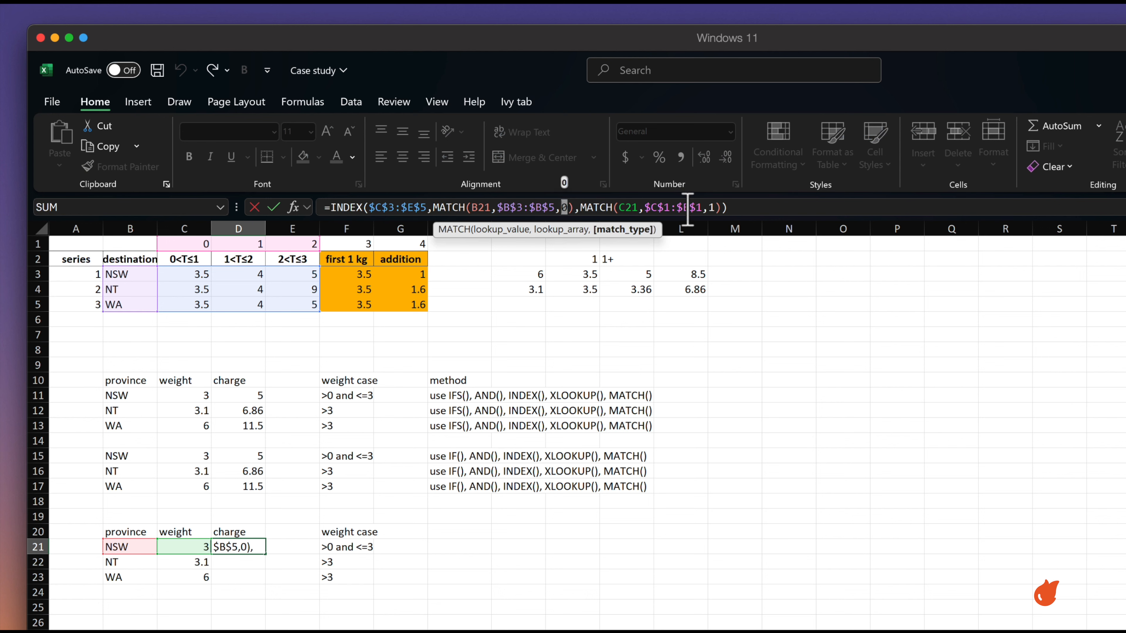
left_click(715, 207)
double_click(716, 207)
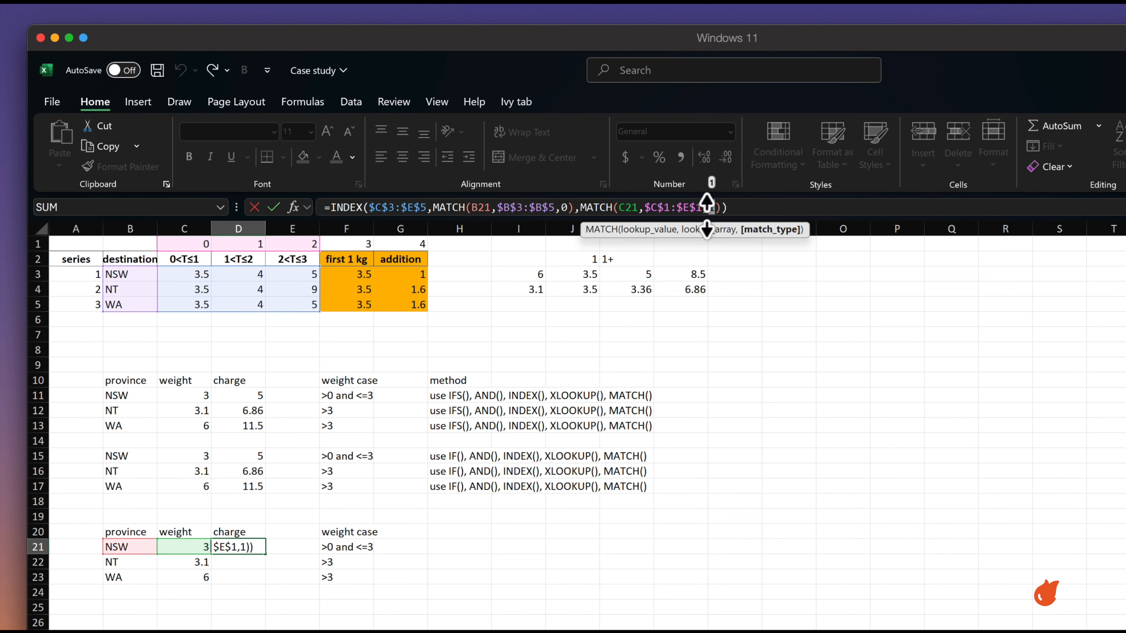
key("Return")
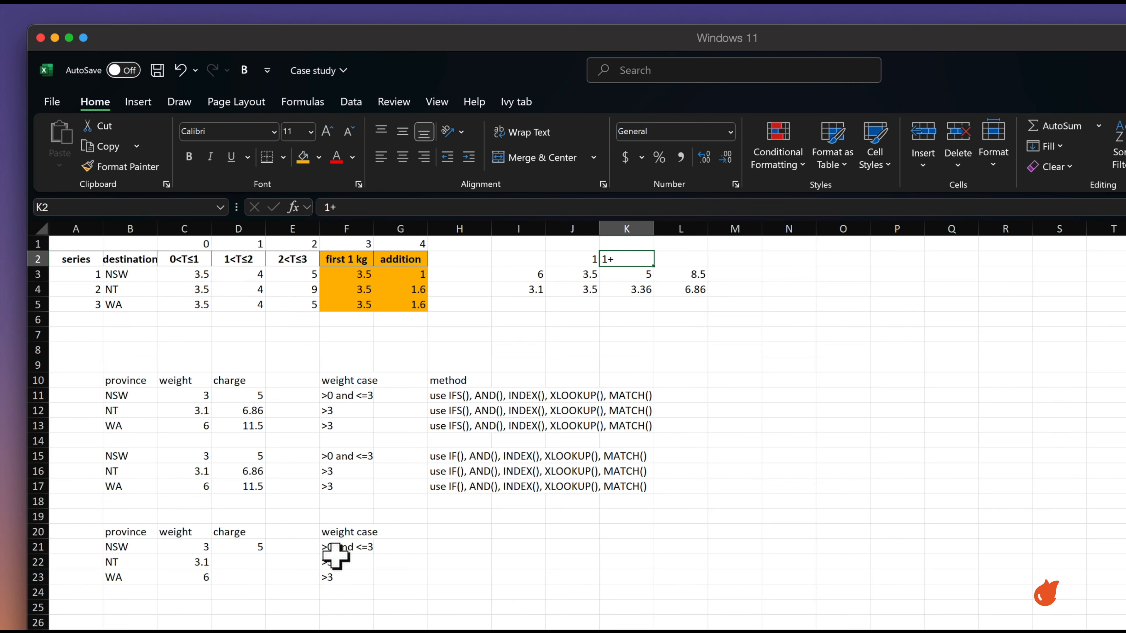
Step: Review the manual 1 and 1+ breakdown against the first 1 kg and addition rates of the three destinations
left_click(586, 259)
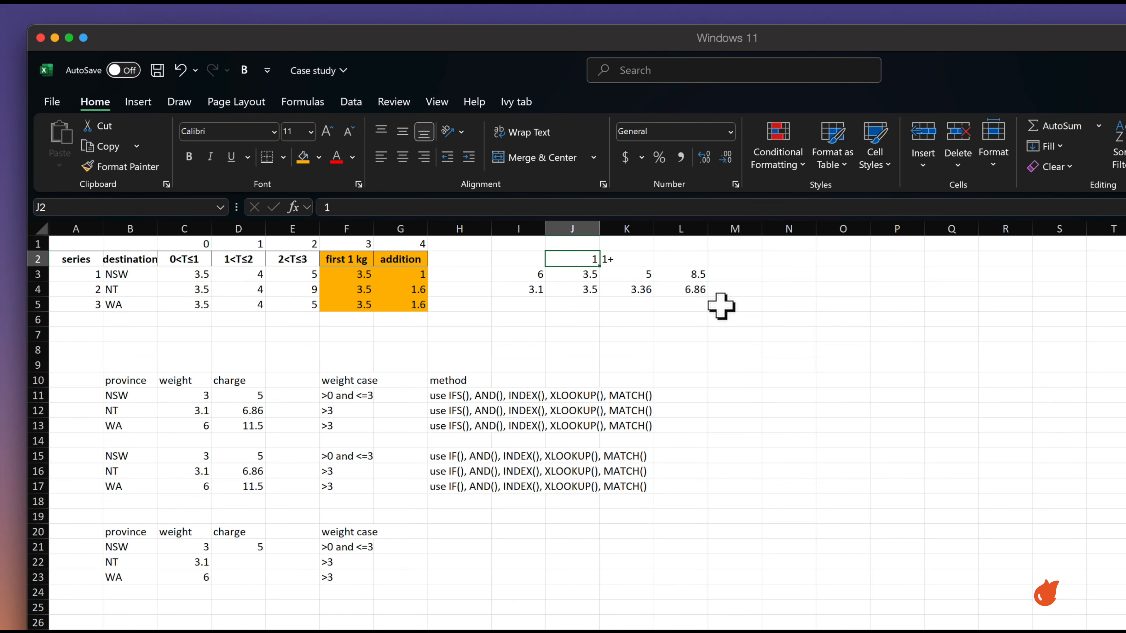
left_click_drag(355, 274, 353, 306)
left_click(36, 274)
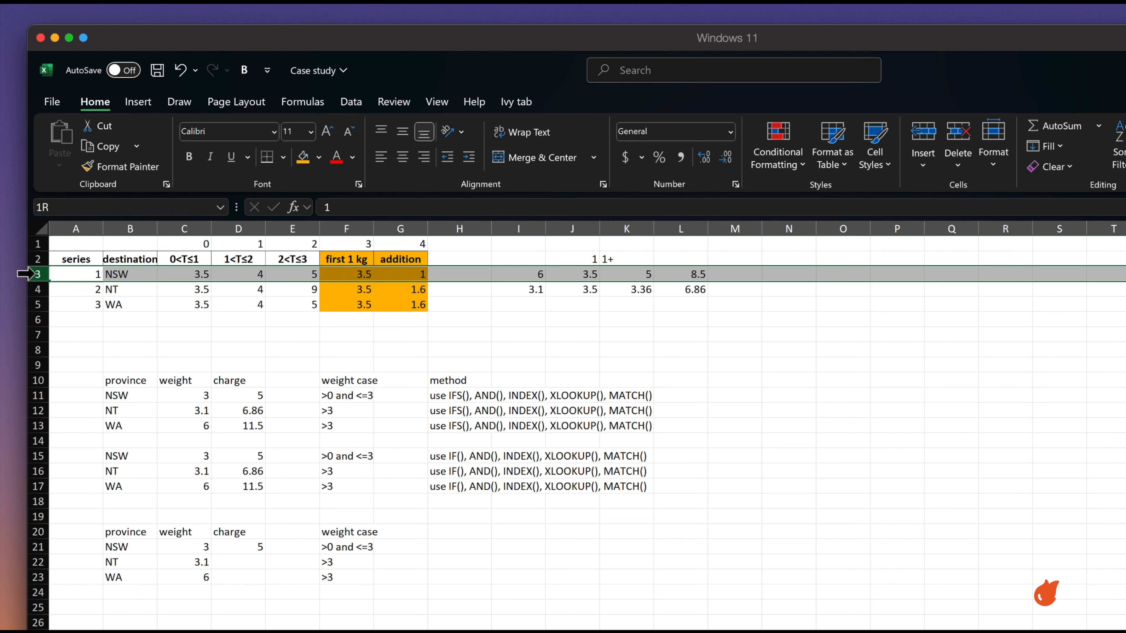
left_click(359, 286)
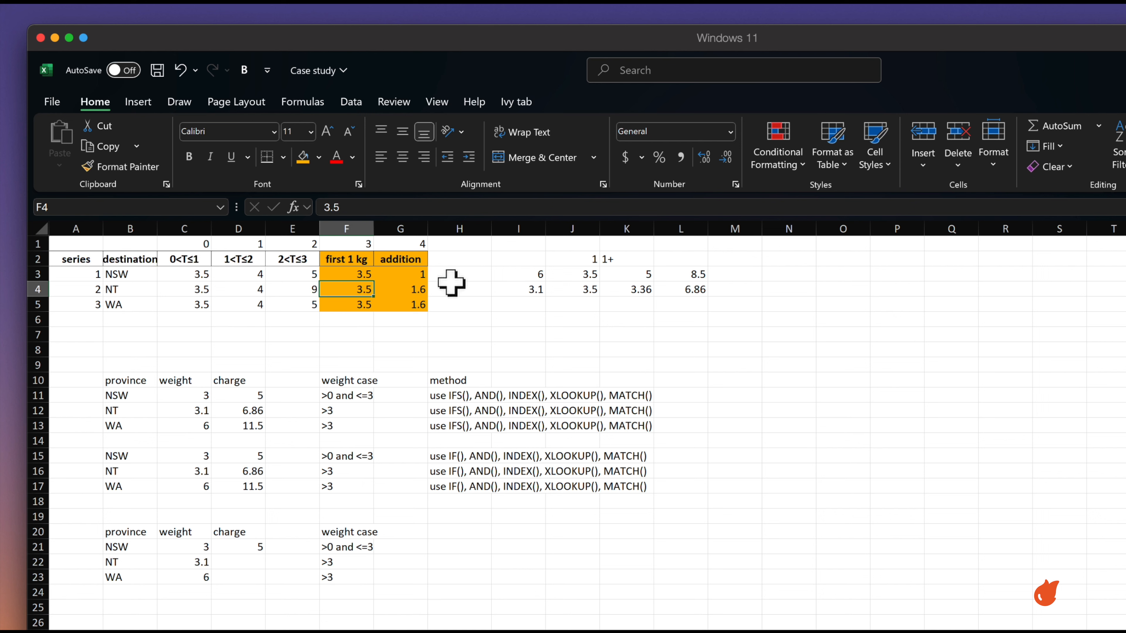
left_click_drag(399, 274, 404, 303)
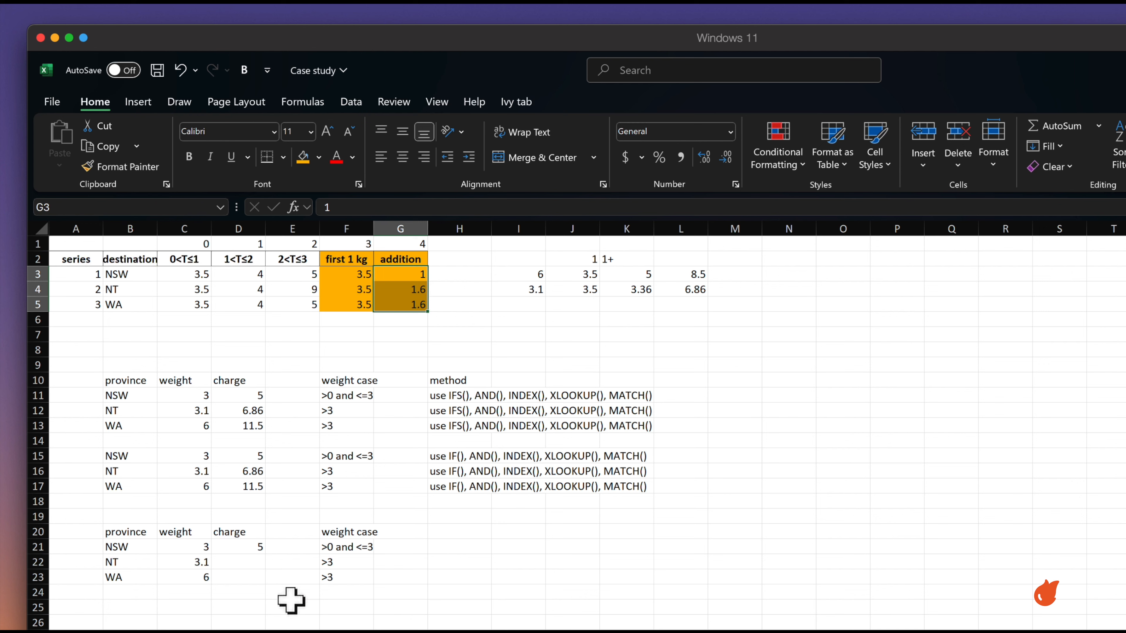
Step: Start an XLOOKUP formula in D22 that looks up province B22 in the absolute destination range $B$3:$B$5
left_click(237, 562)
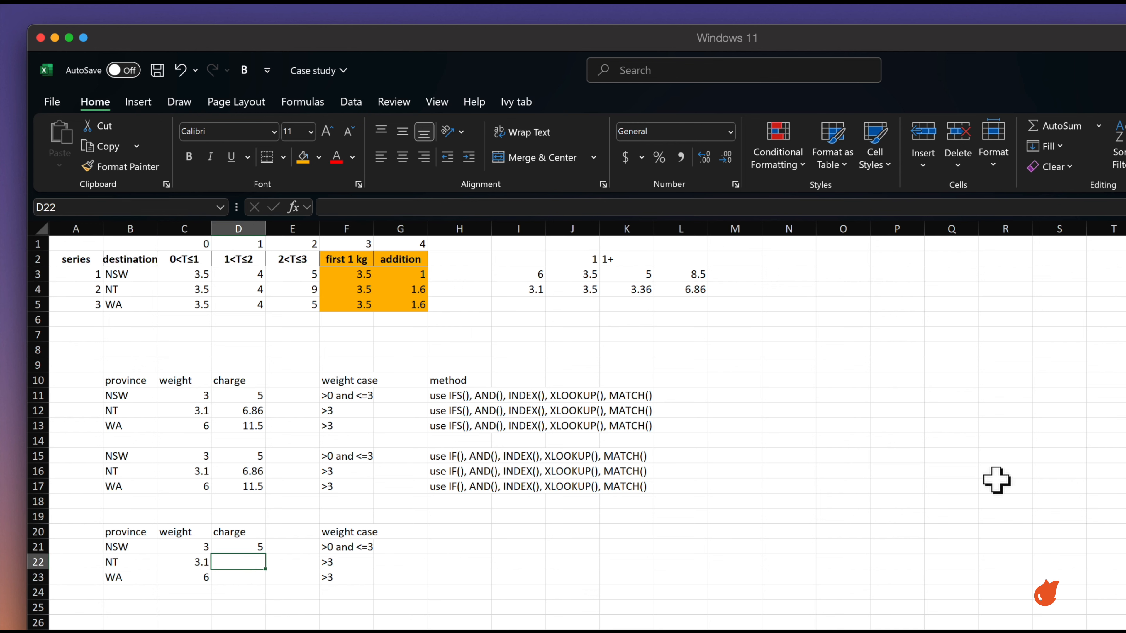
type("=")
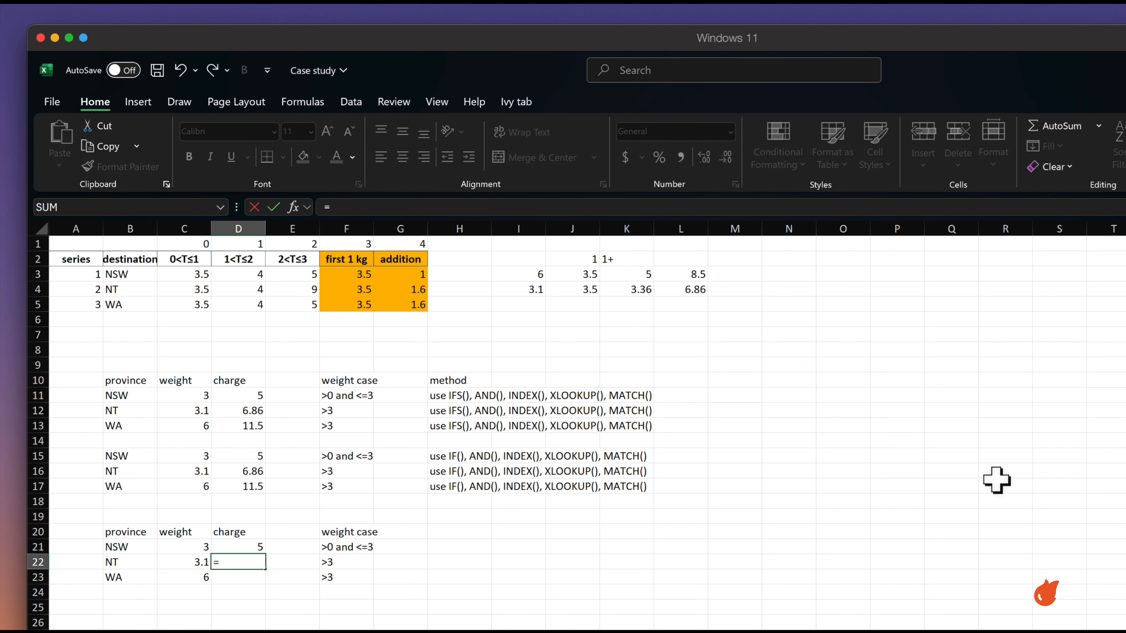
type("xl")
key("Tab")
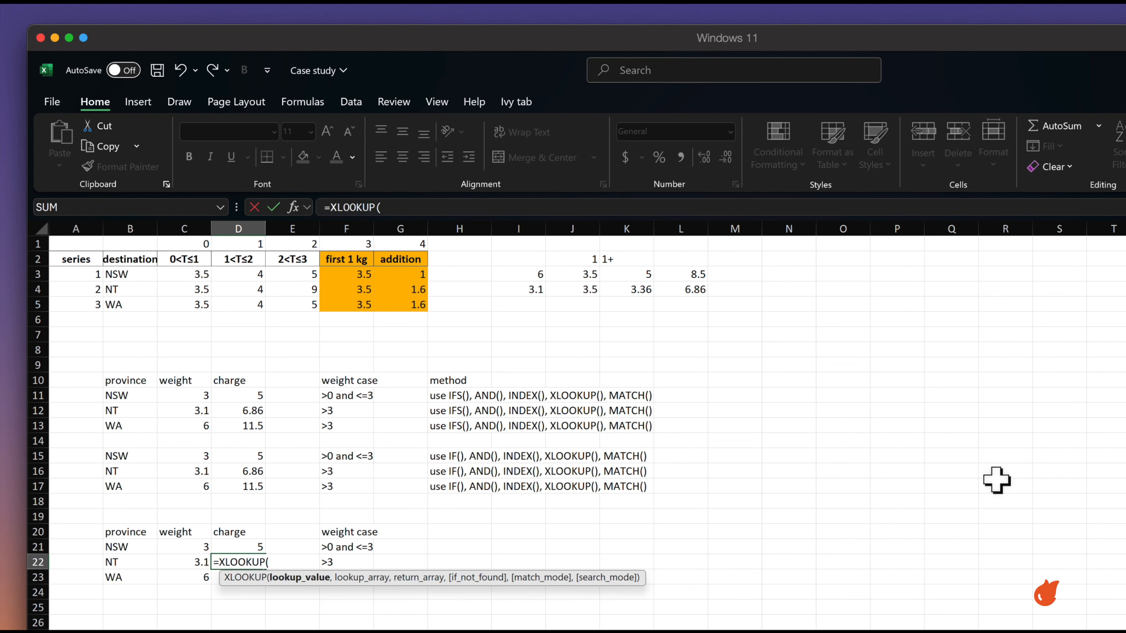
key("Left")
key("Left")
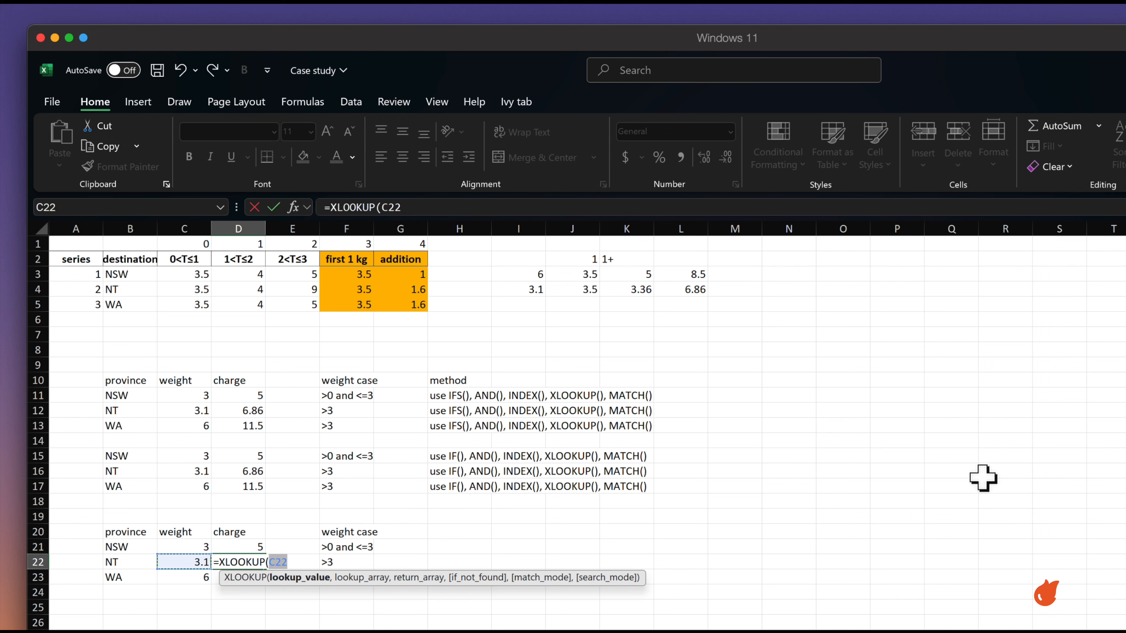
type(",")
key("Up")
key("Up")
key("Up")
key("Up")
key("Up")
key("Up")
key("Up")
key("Up")
key("Up")
key("Up")
key("Up")
key("Up")
key("Up")
key("Up")
key("Up")
key("Up")
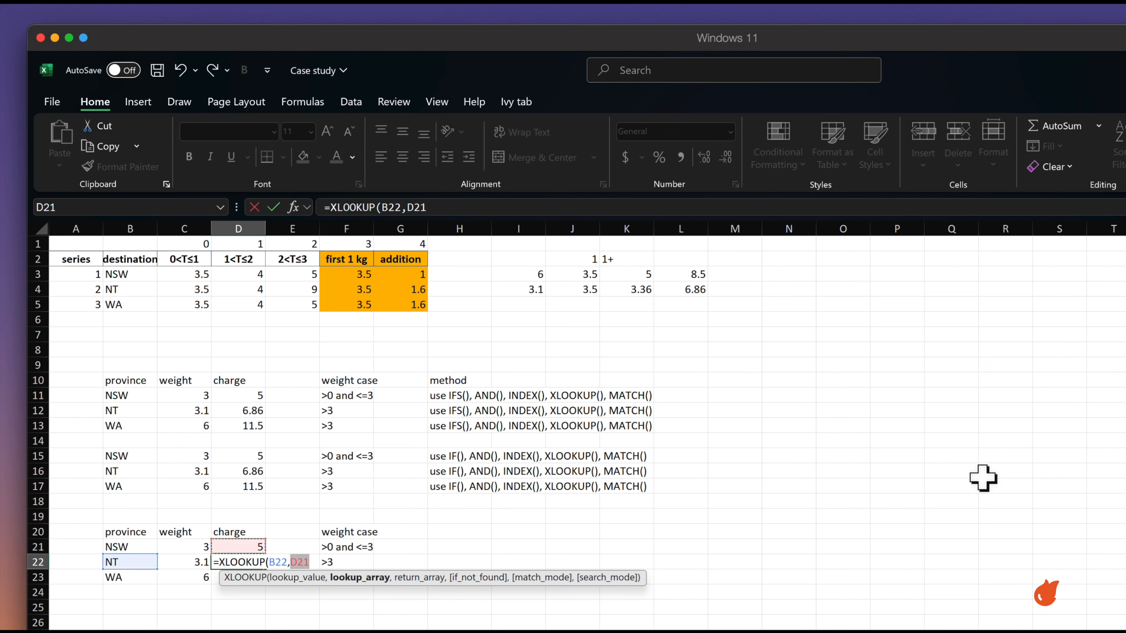
key("Up")
key("Left")
key("Left")
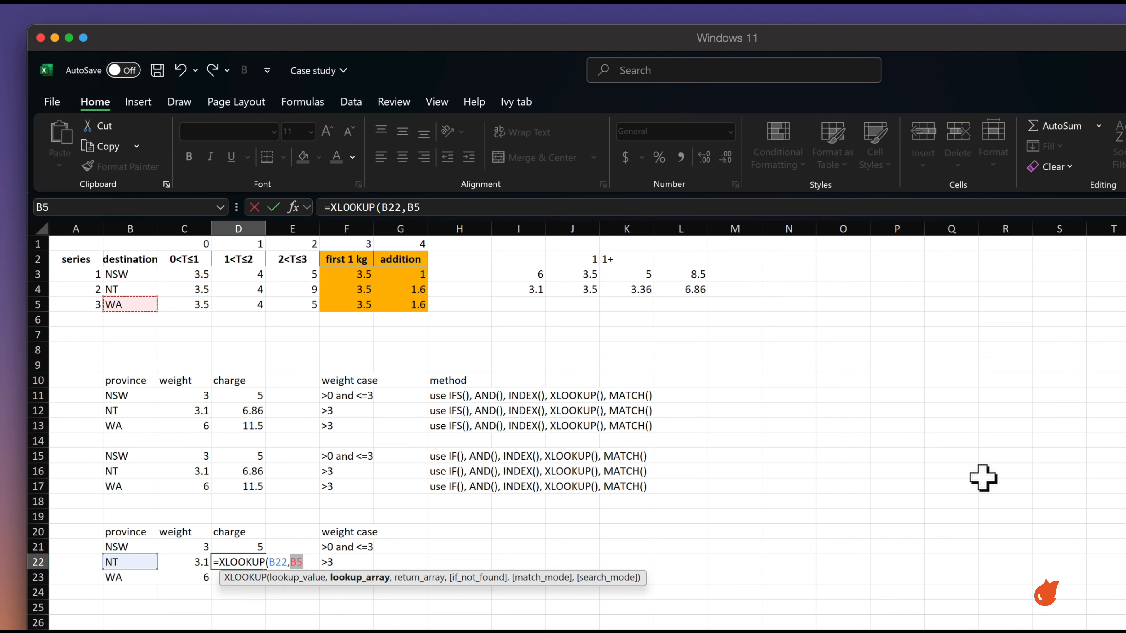
key("shift+Up")
key("shift+Up")
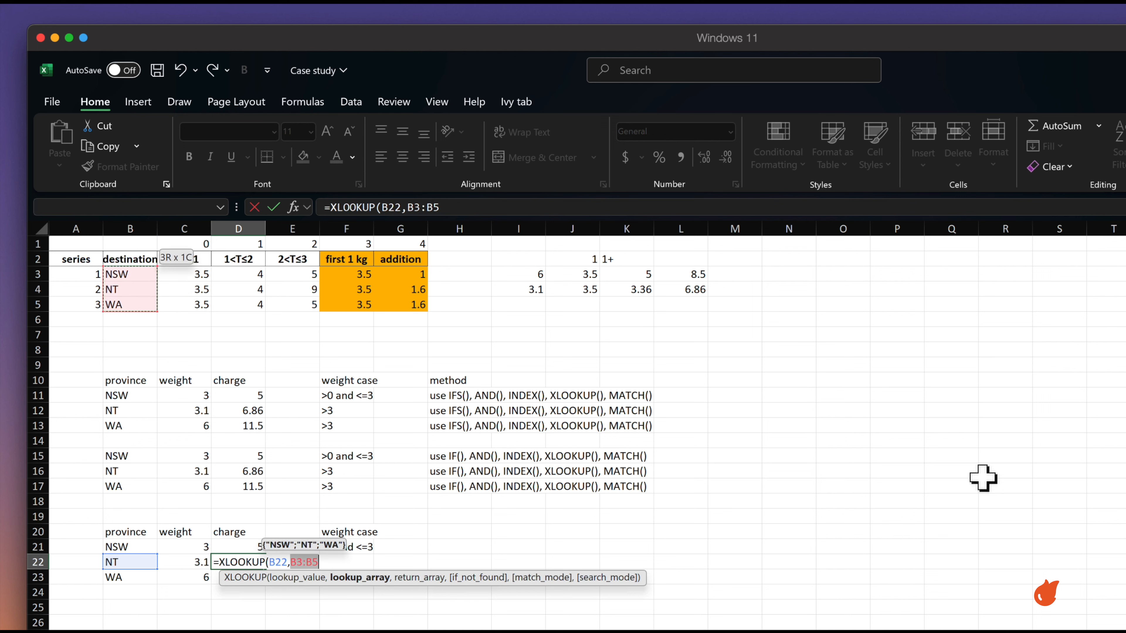
key("F4")
Step: Complete the D22 XLOOKUP with the absolute first 1 kg range $F$3:$F$5 as its return array
type(",")
key("Right")
key("Right")
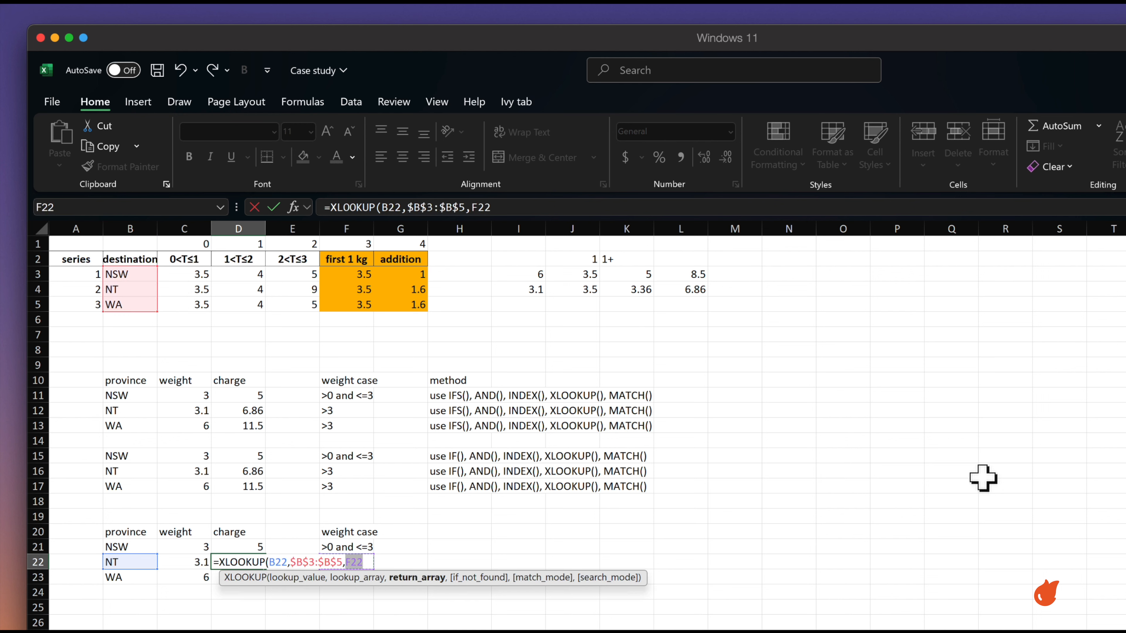
key("Up")
key("Up")
key("Up")
key("Up")
key("Up")
key("Up")
key("Up")
key("Up")
key("Up")
key("Up")
key("Up")
key("Up")
key("Up")
key("Up")
key("Up")
key("Up")
key("Up")
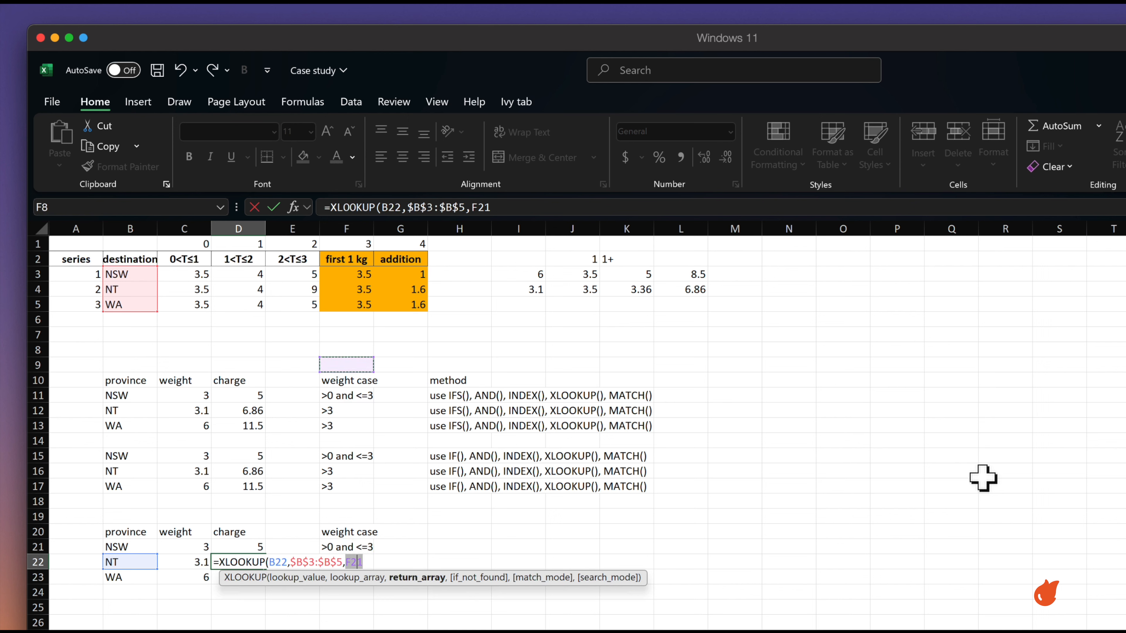
key("shift+Up")
key("shift+Up")
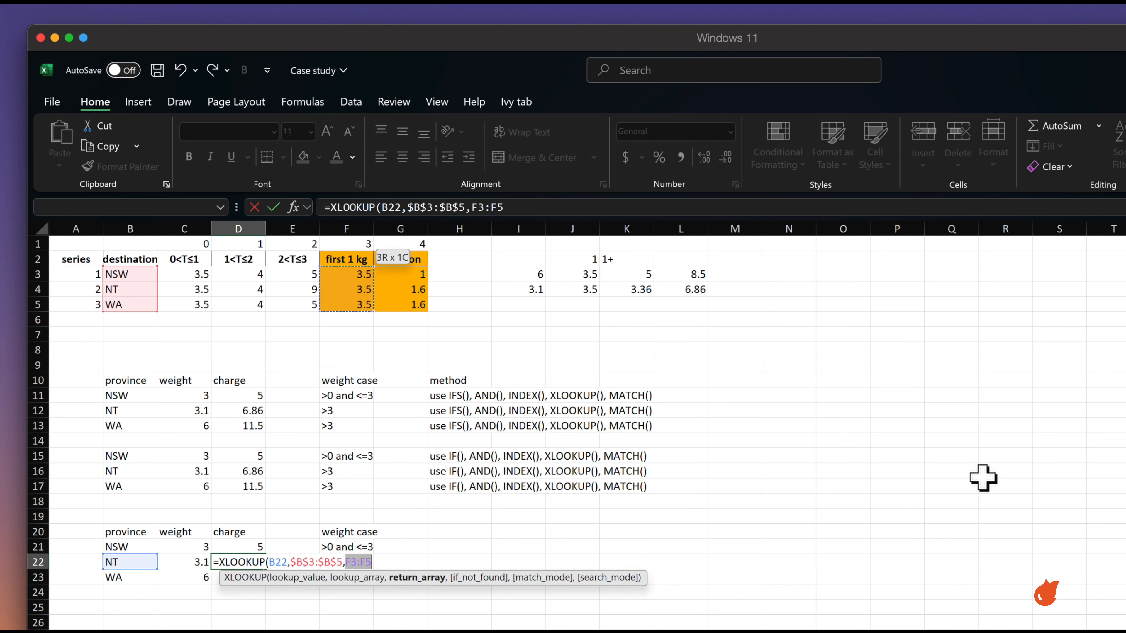
key("F4")
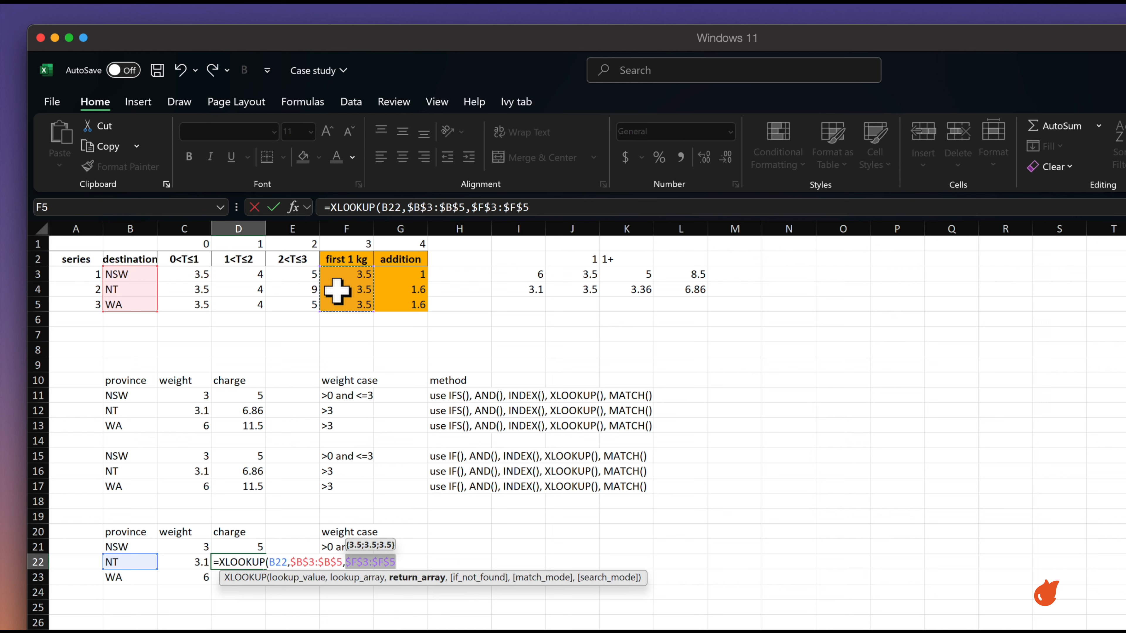
type(")")
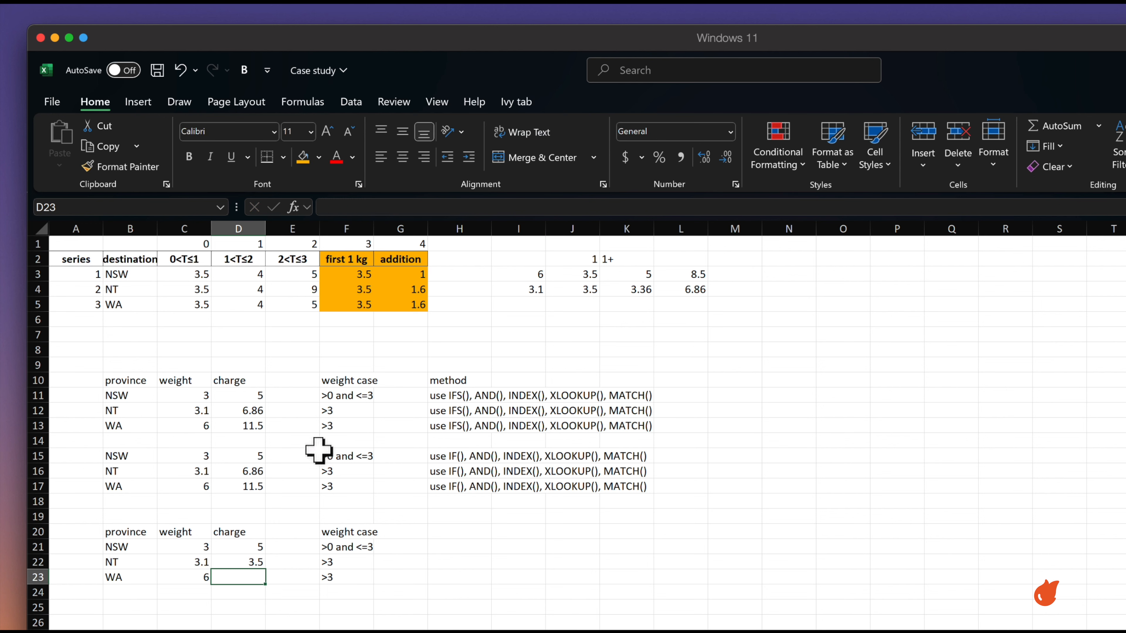
Step: Set NT's first 1 kg rate in F4 to 4.5 to test the D22 lookup
left_click(117, 563)
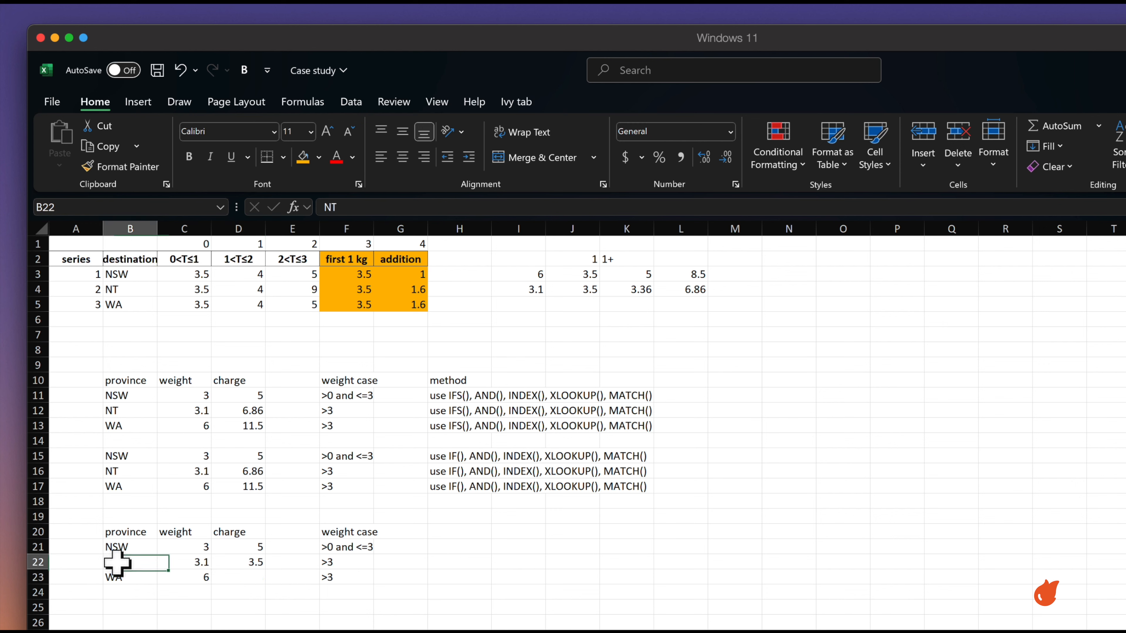
left_click(361, 290)
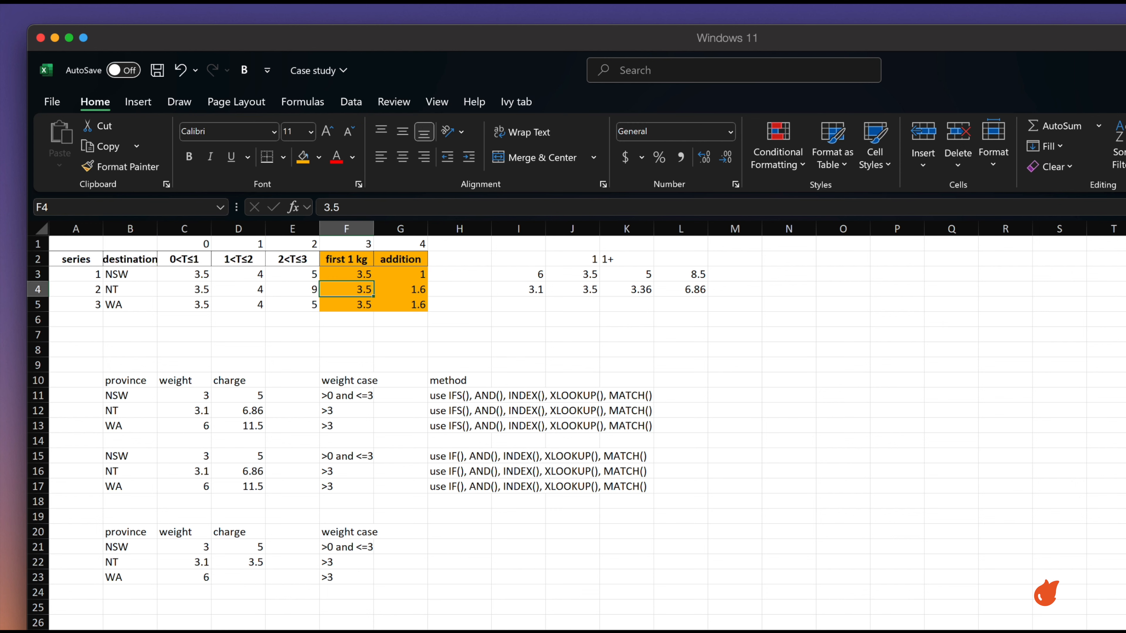
type("4.5")
key("Return")
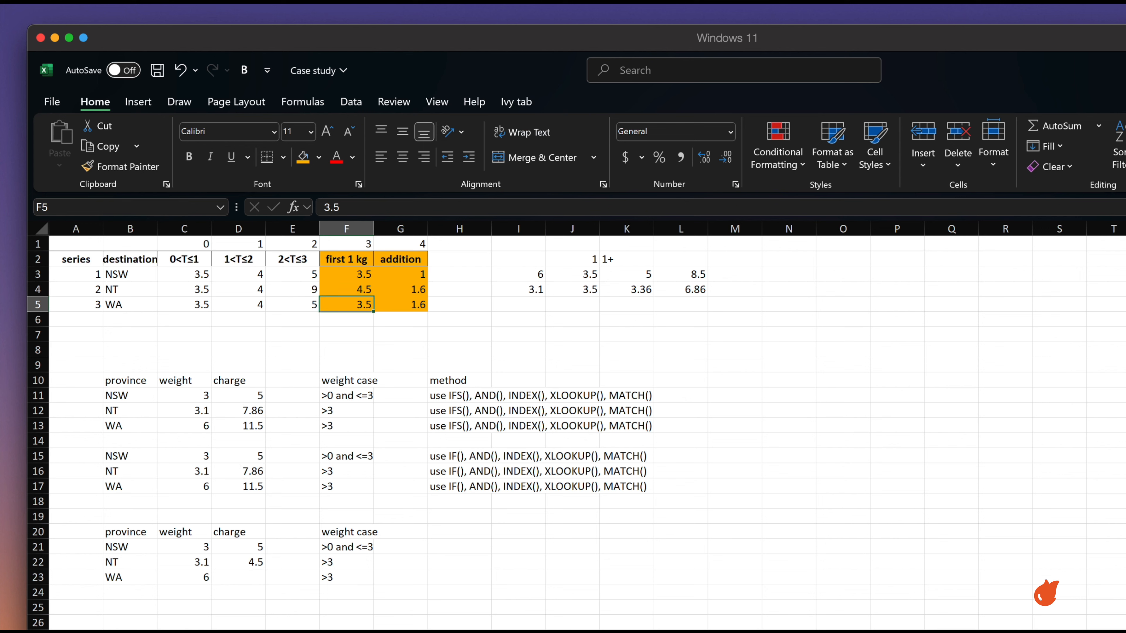
Step: Extend the D22 formula by adding the weight beyond the first kilogram as +(C22-1)
left_click(238, 564)
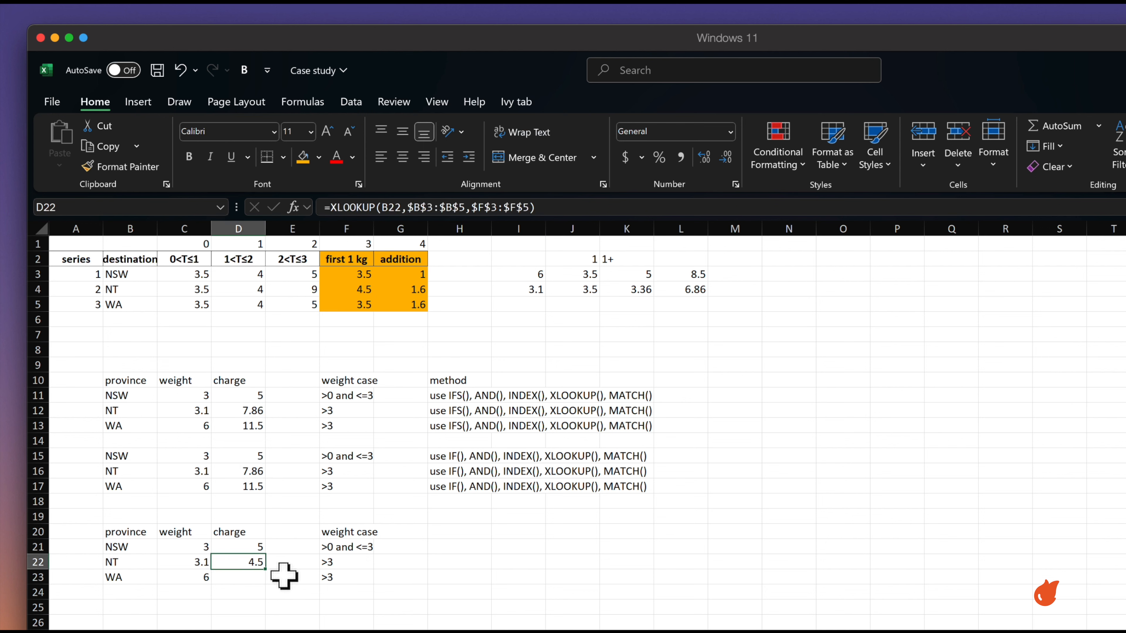
left_click(567, 207)
type("+")
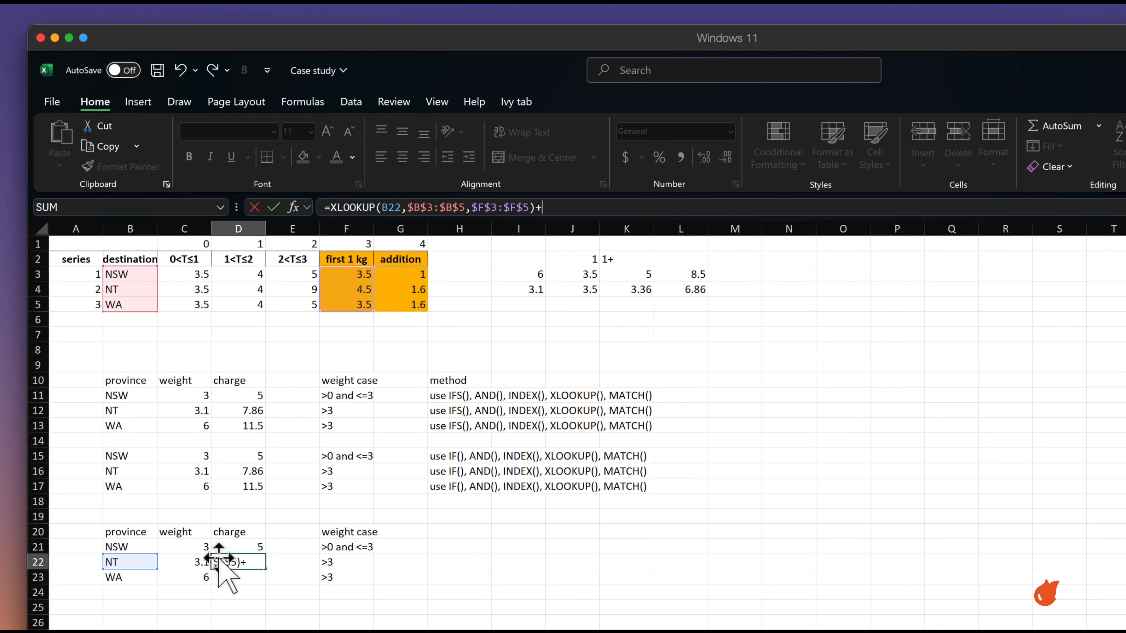
left_click(182, 562)
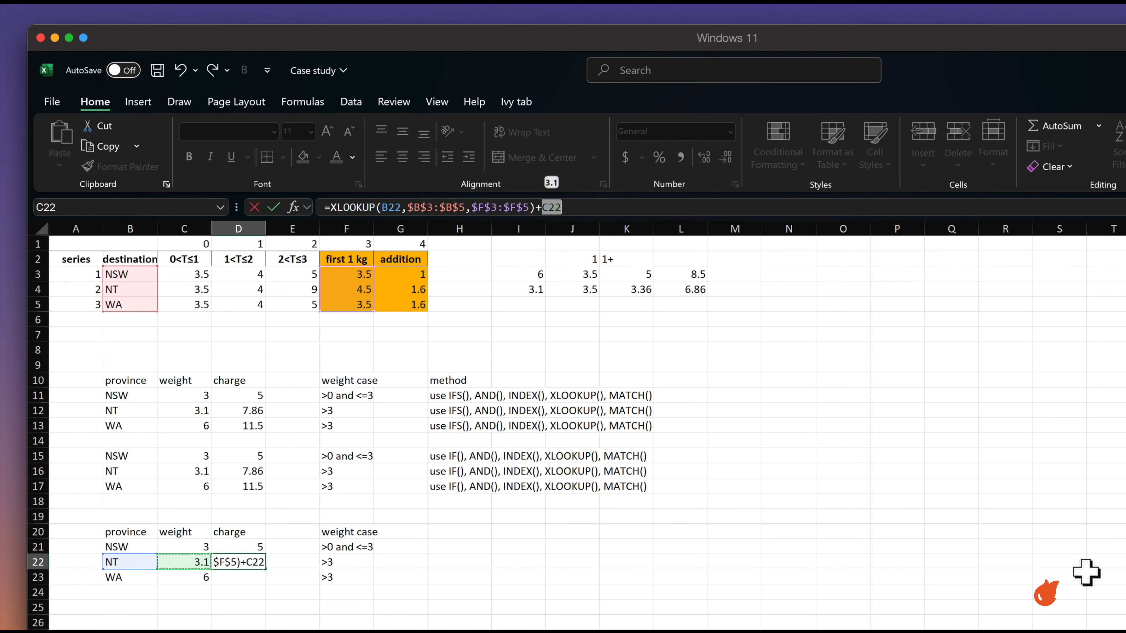
type("-1")
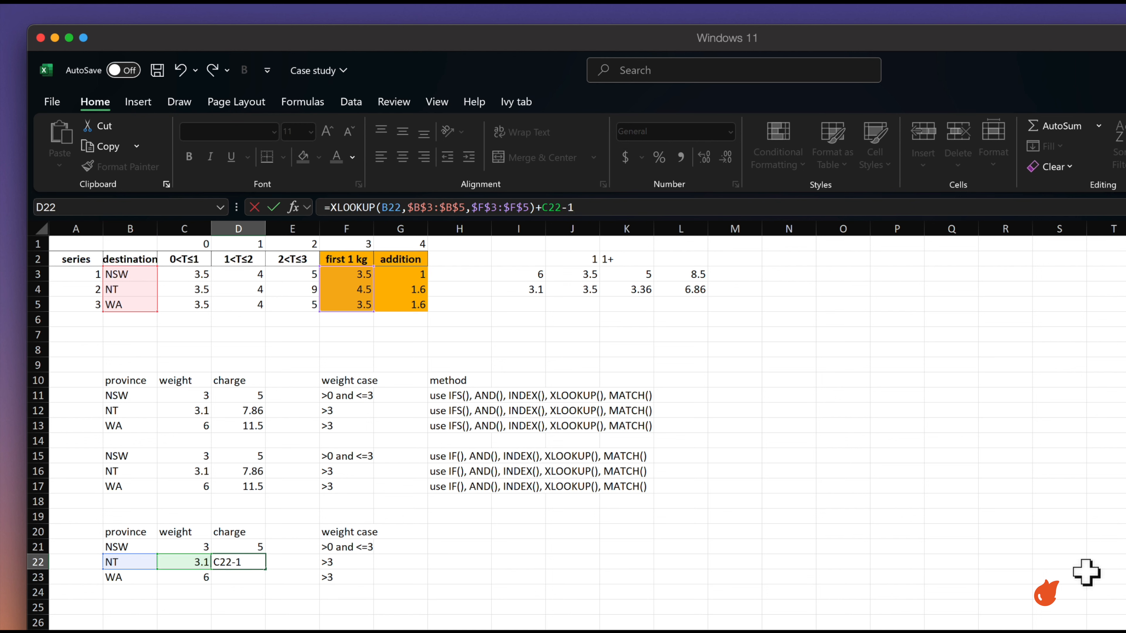
left_click(542, 207)
type("(")
left_click(597, 205)
type(")")
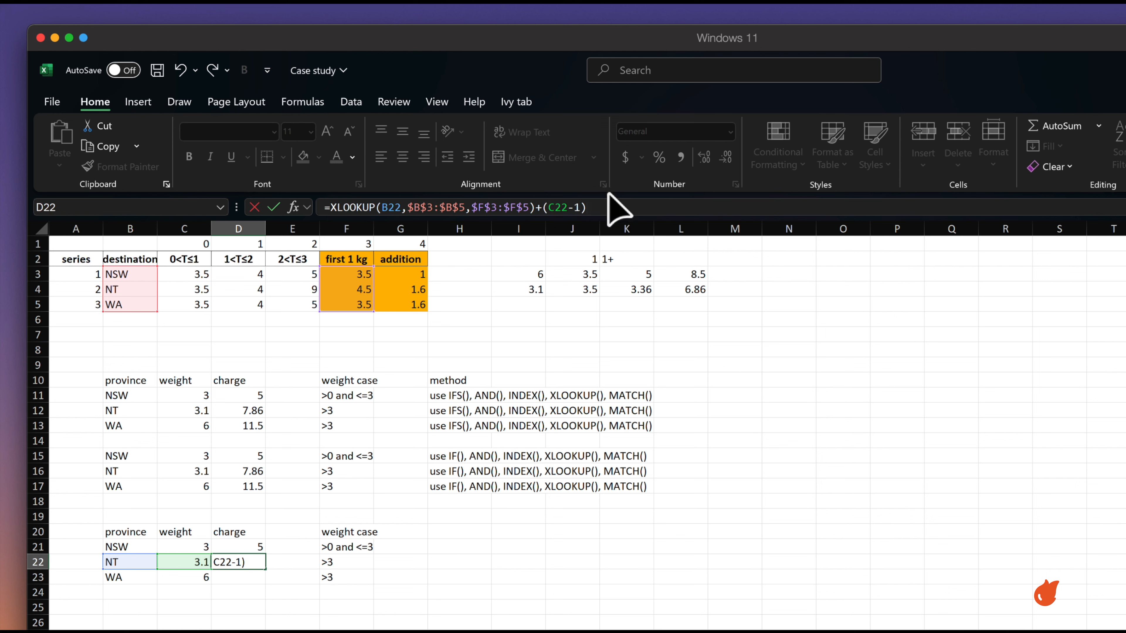
Step: Multiply the excess weight in the D22 formula by a copy of its own XLOOKUP(B22,$B$3:$B$5,$F$3:$F$5)
left_click_drag(535, 207, 330, 207)
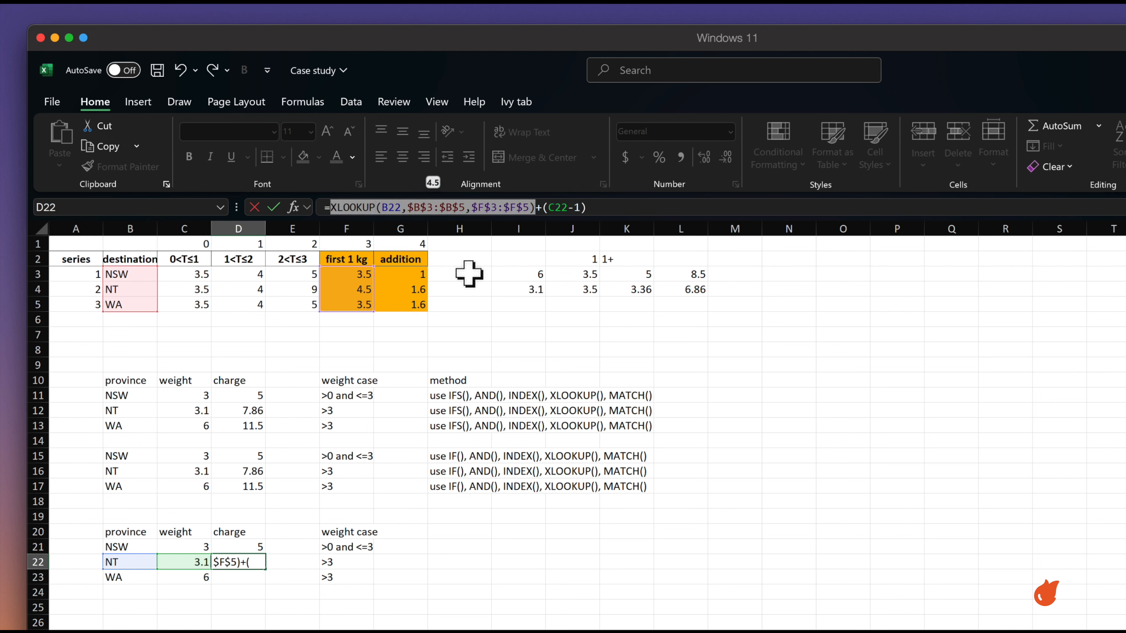
left_click(575, 207)
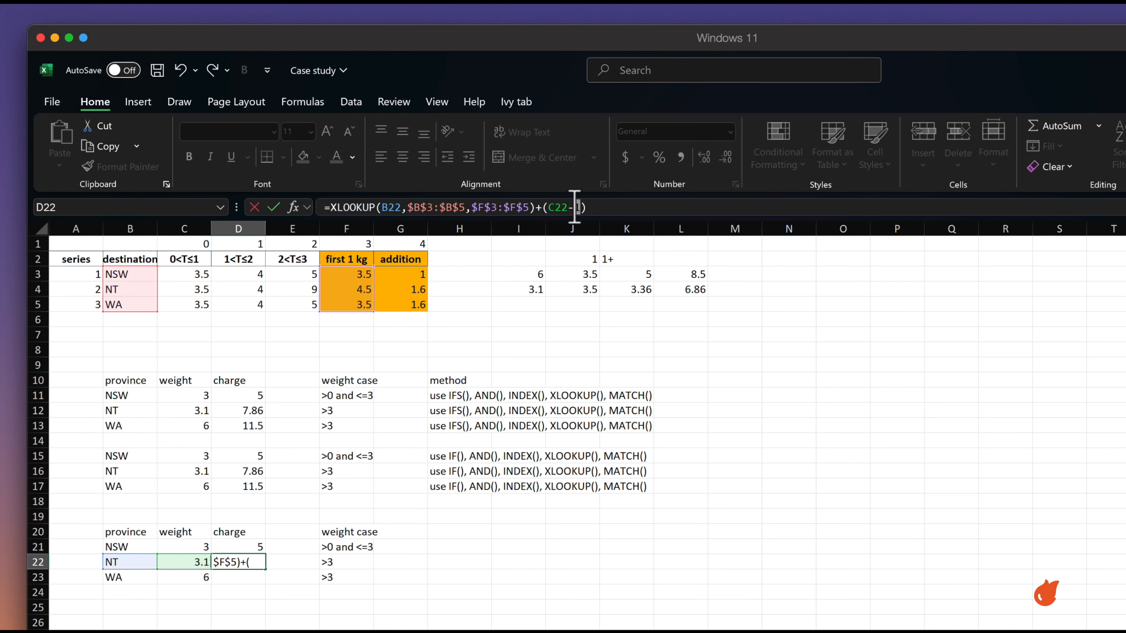
left_click(617, 204)
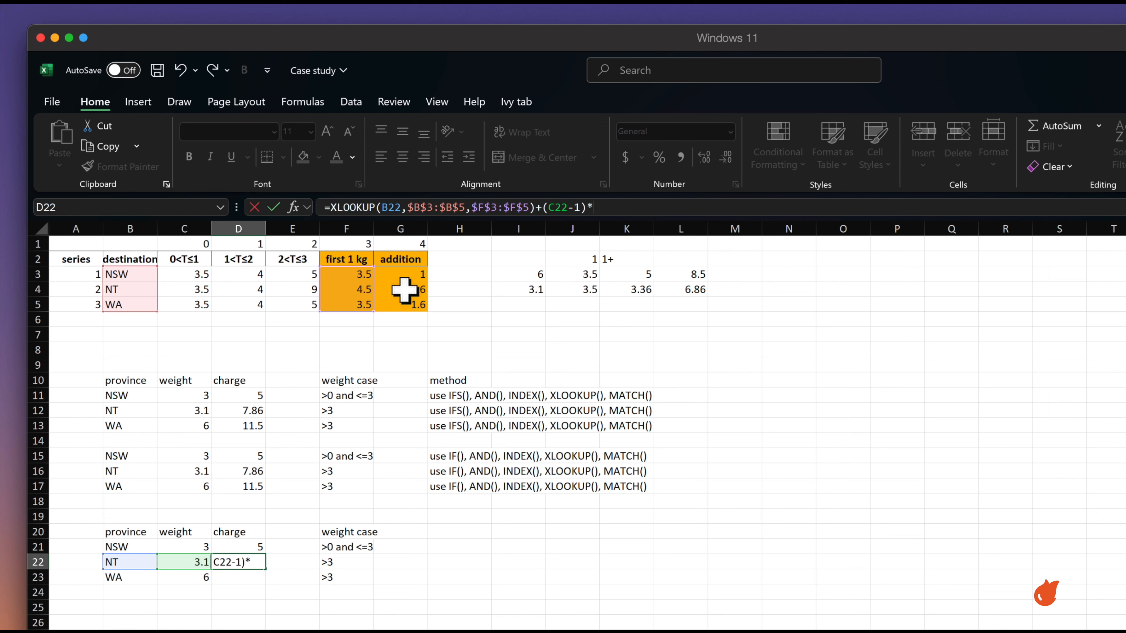
left_click_drag(535, 207, 332, 207)
key("ctrl+c")
left_click(640, 209)
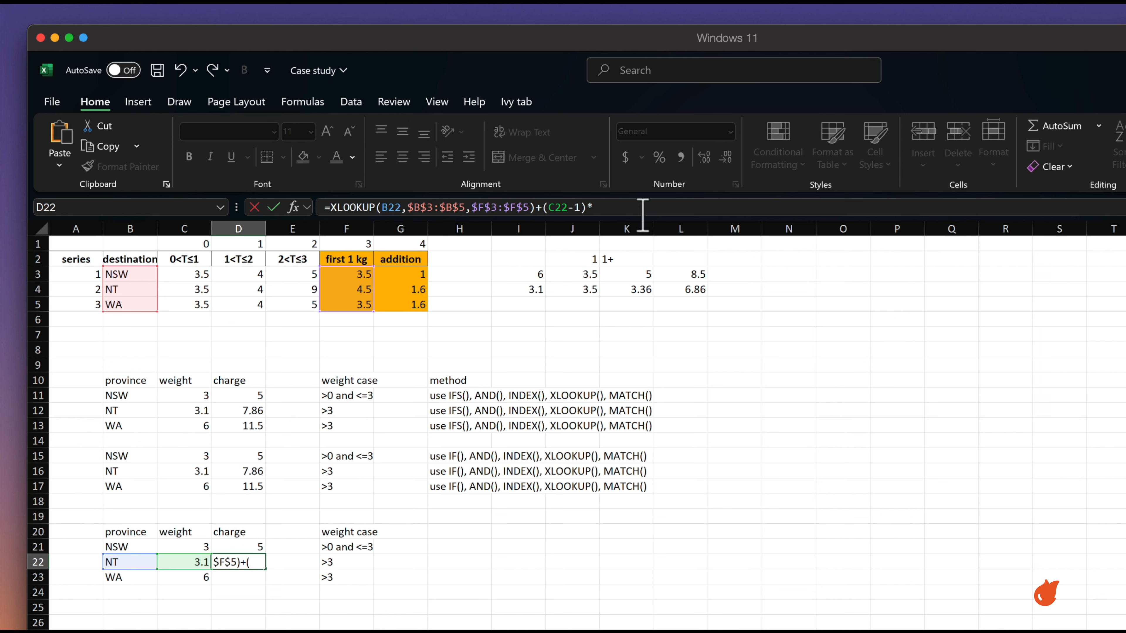
key("ctrl+v")
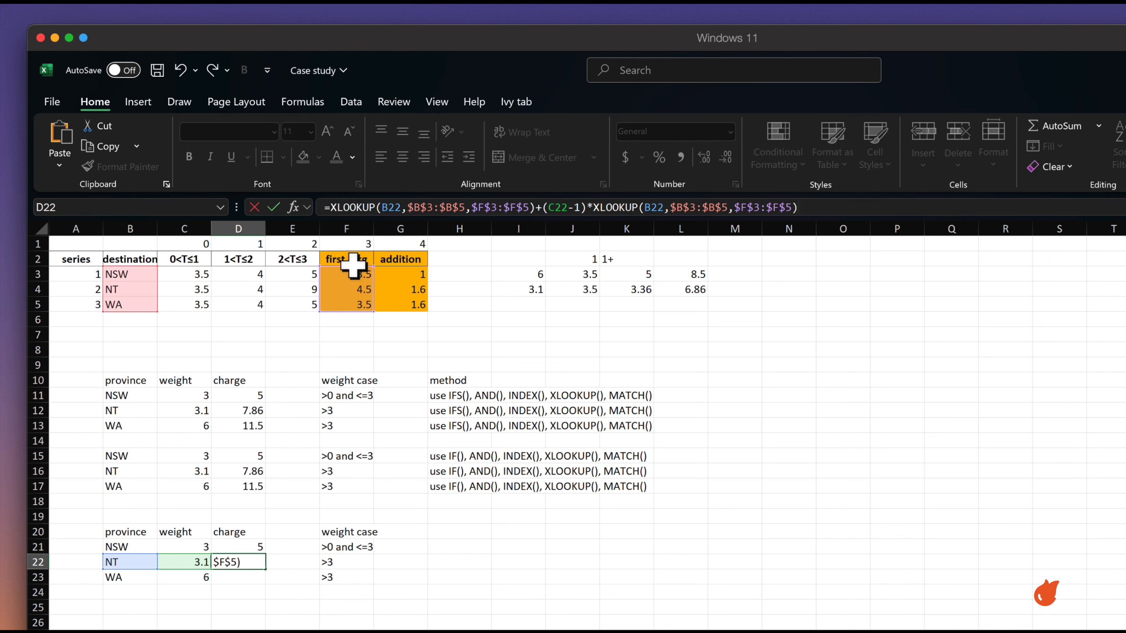
Step: Change the second XLOOKUP's return array in D22 to the addition range $G$3:$G$5 and enter the formula
left_click(742, 207)
key("Delete")
type("g")
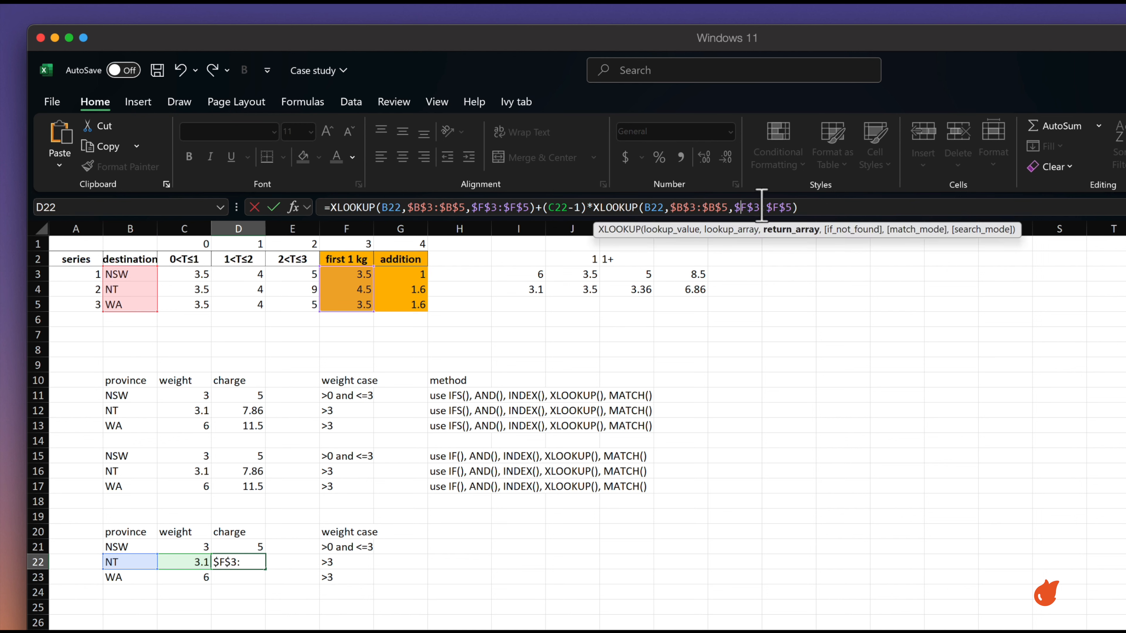
left_click(778, 211)
key("BackSpace")
type("g")
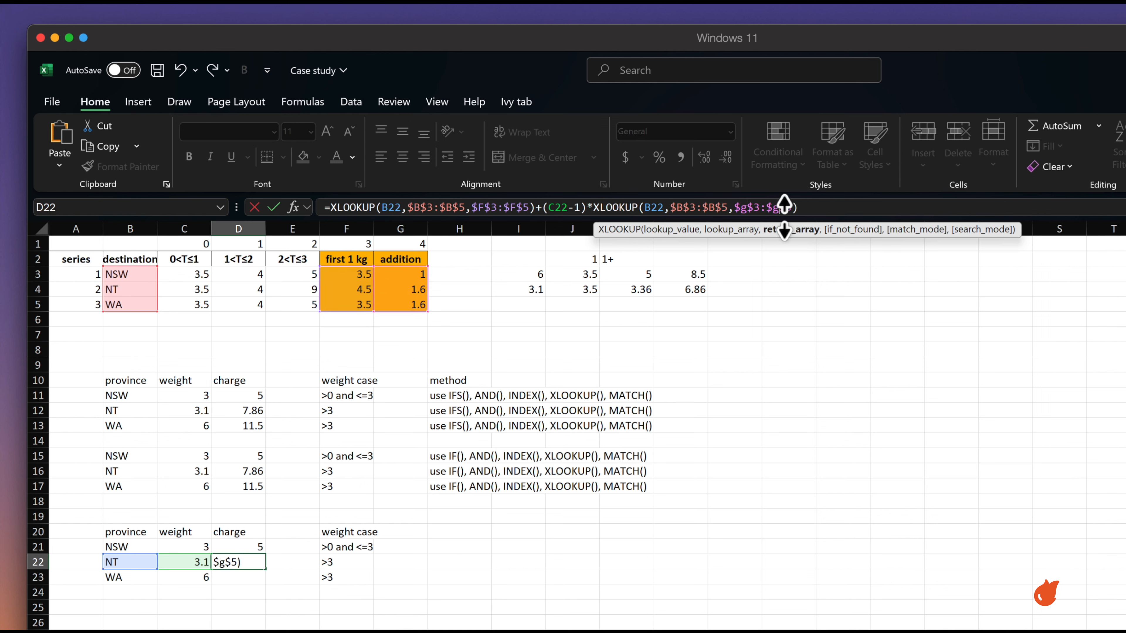
left_click_drag(804, 207, 330, 207)
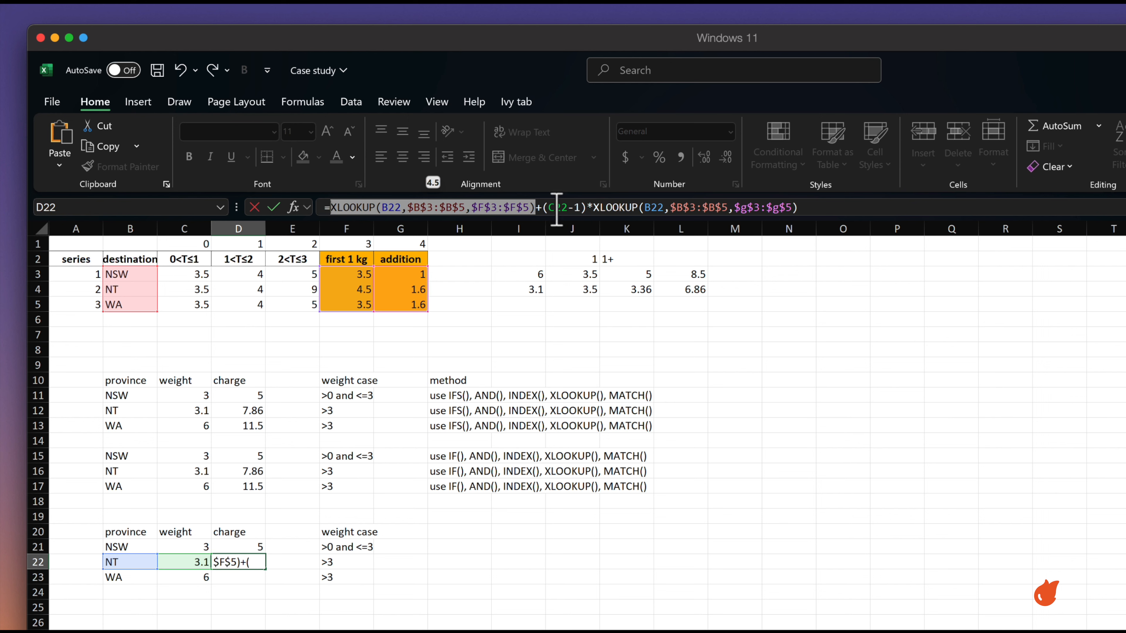
left_click_drag(582, 207, 813, 209)
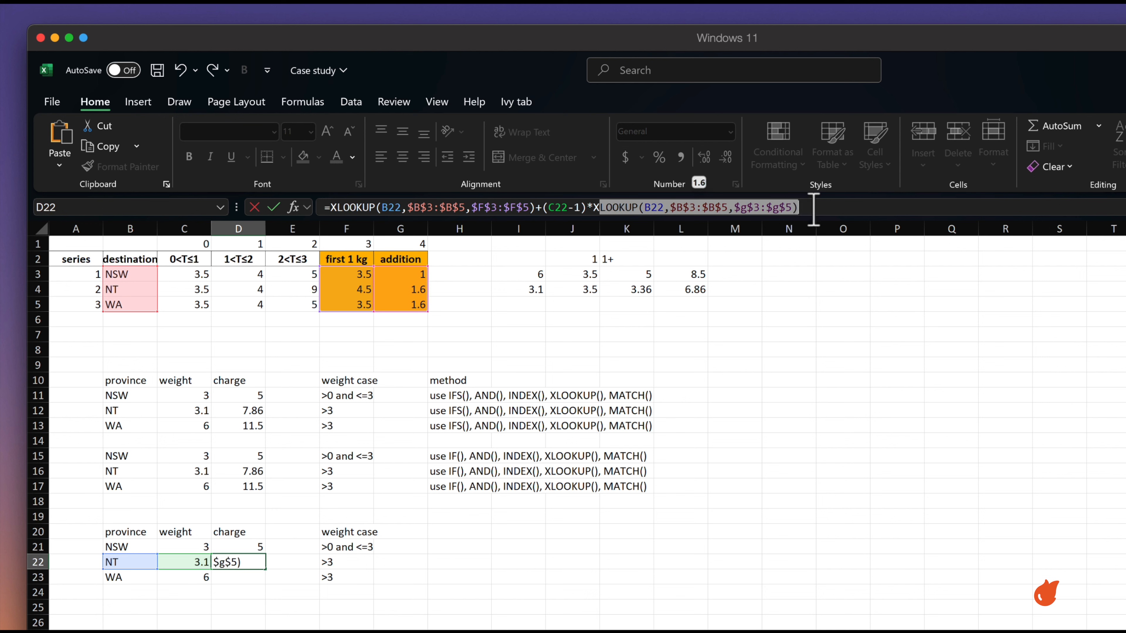
left_click(814, 209)
key("Return")
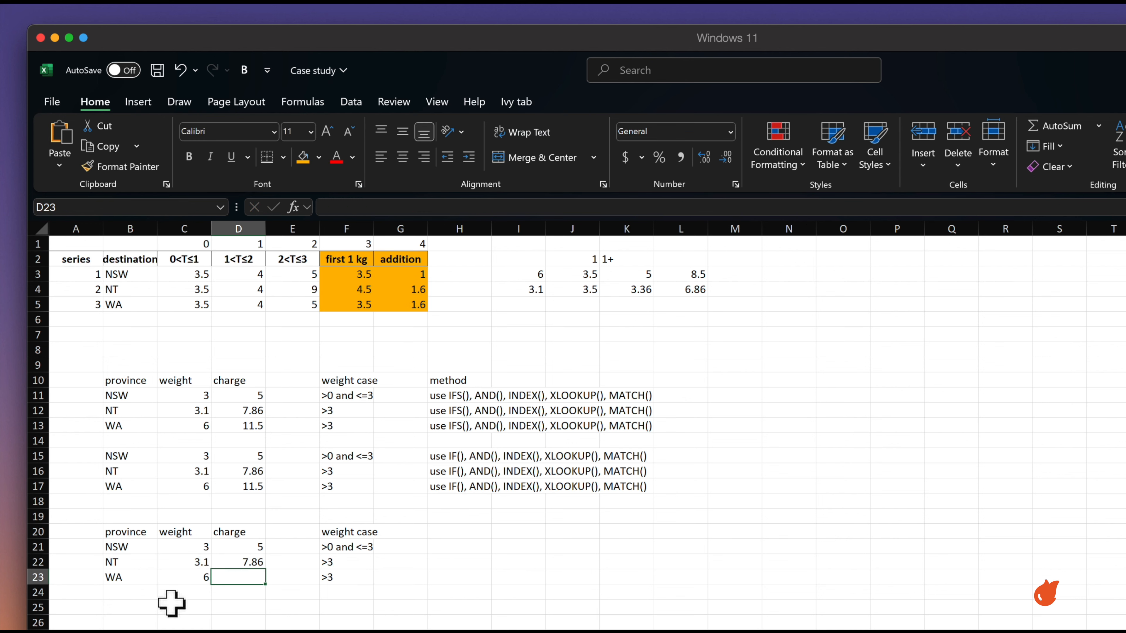
Step: Review the charge formulas in D22, D12 and D21
left_click(242, 563)
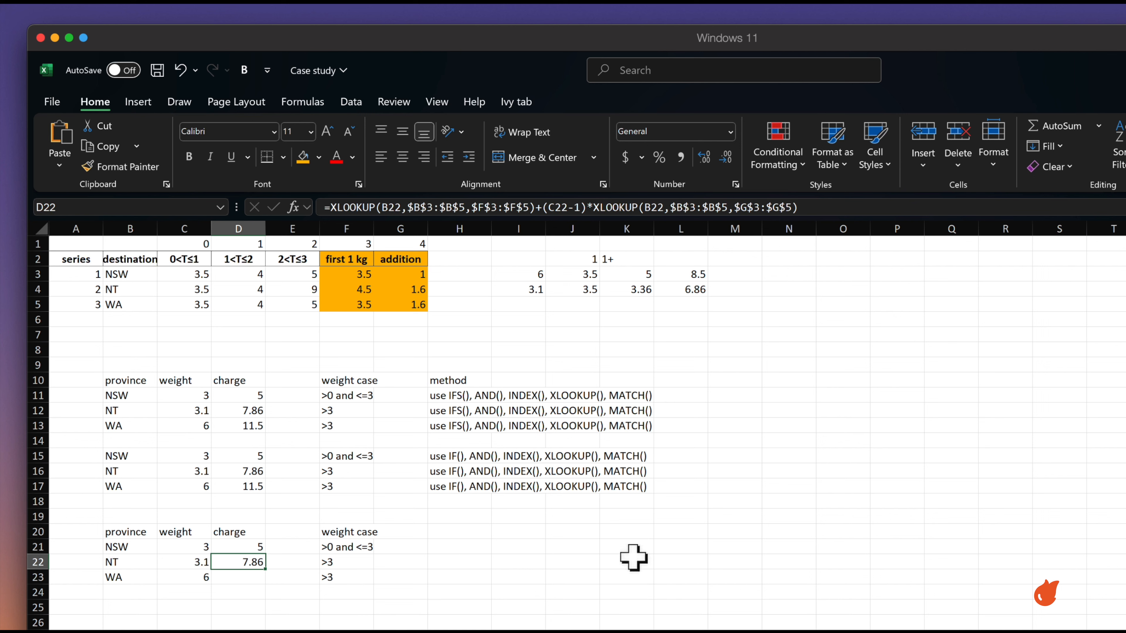
left_click(264, 416)
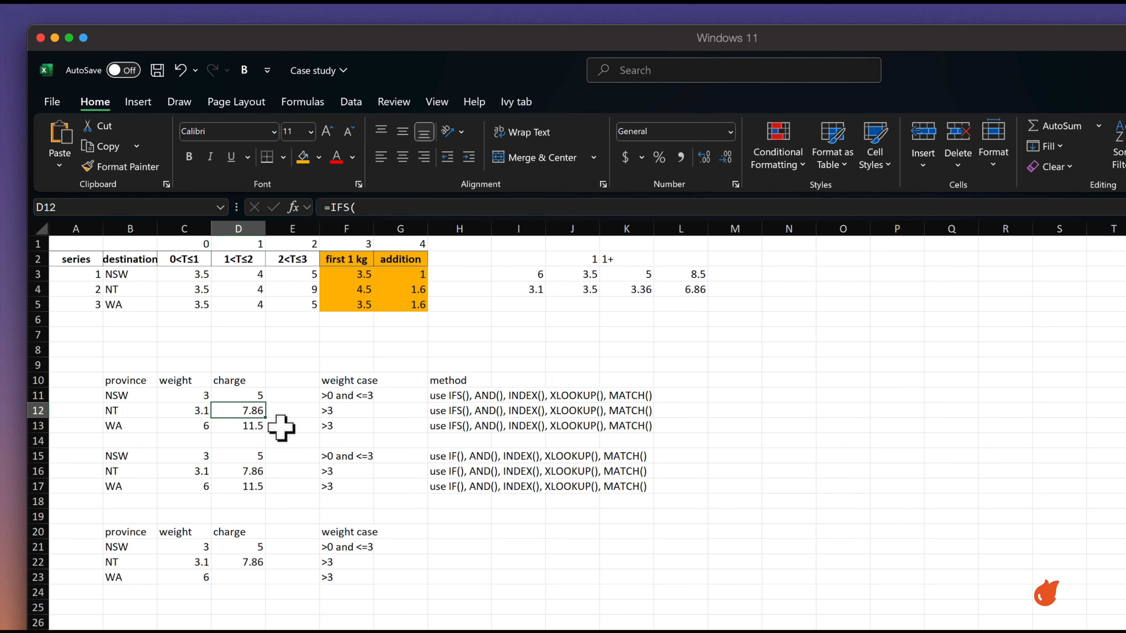
left_click(255, 559)
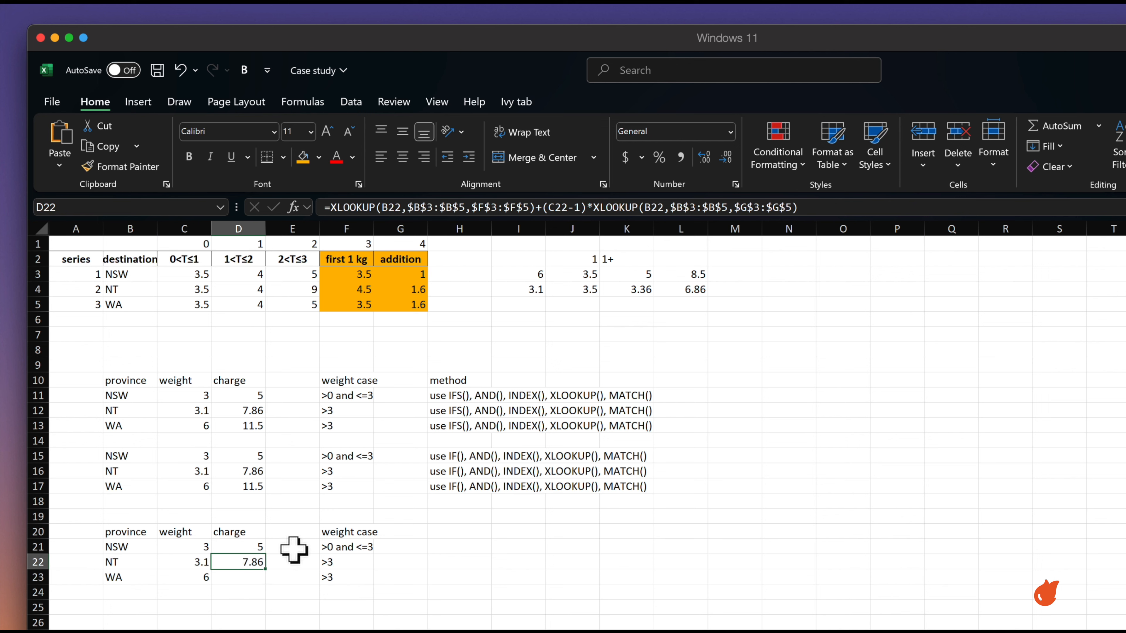
key("Up")
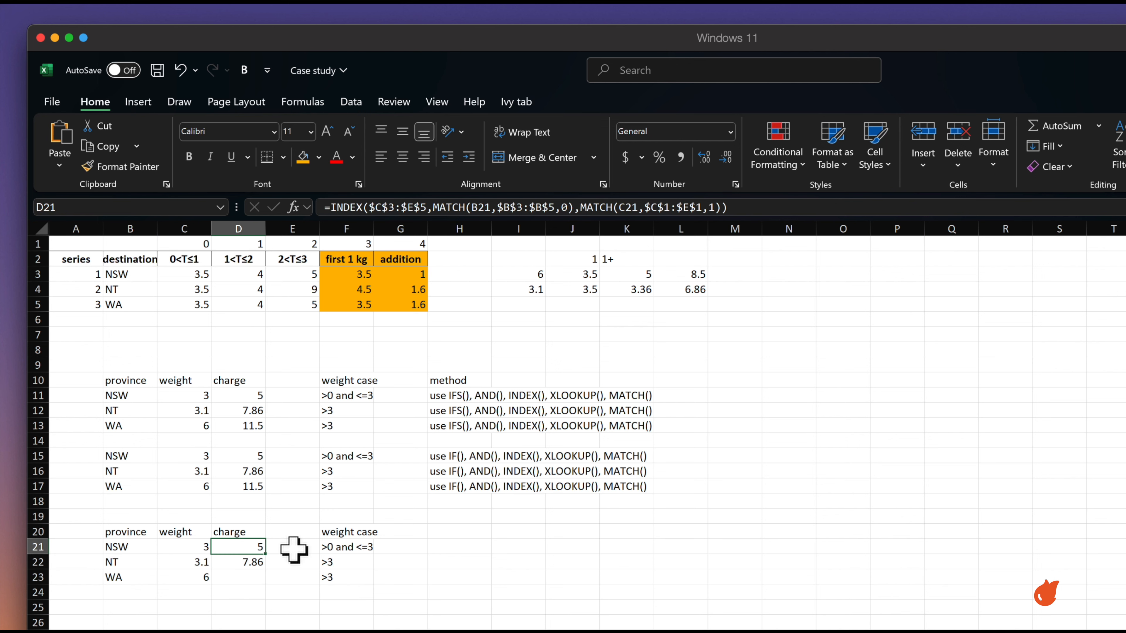
key("Down")
key("Down")
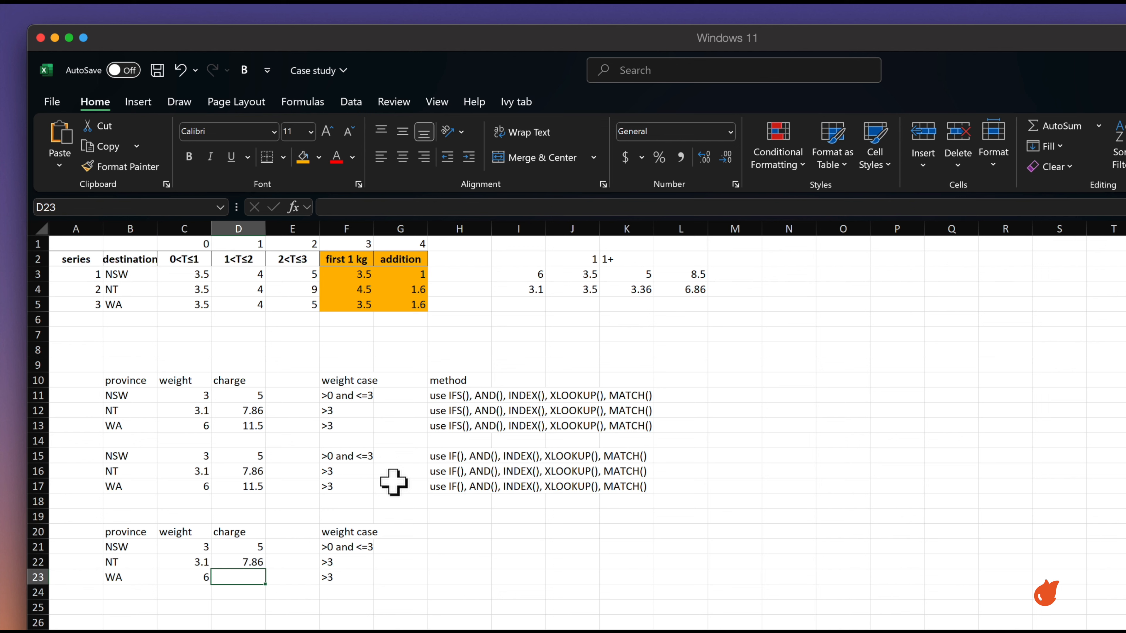
type("=IF(")
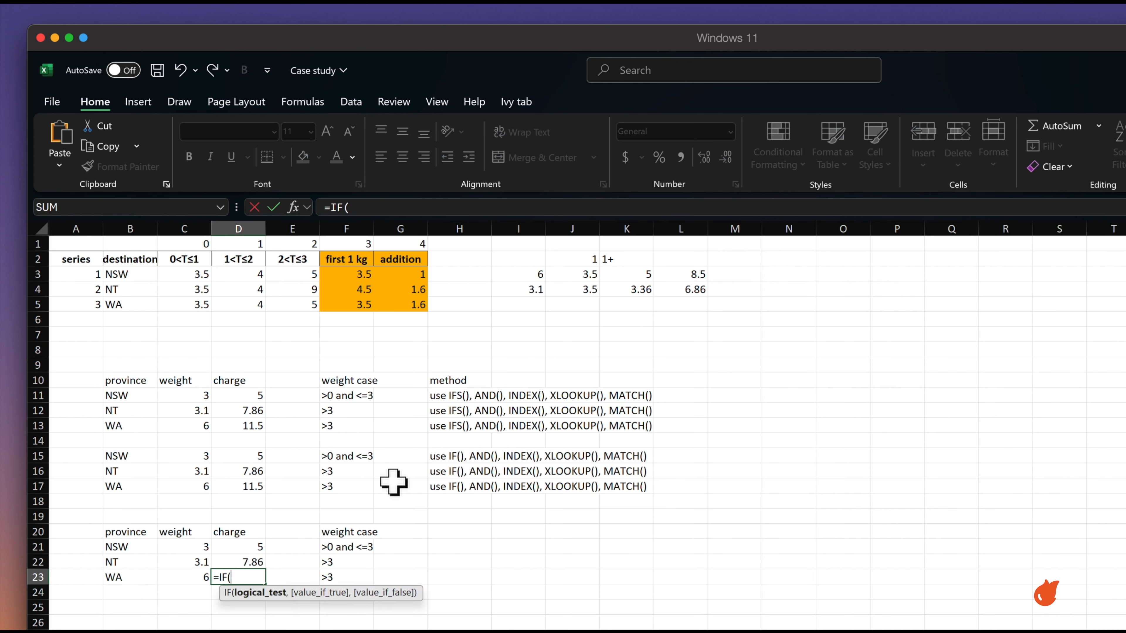
type("AND(")
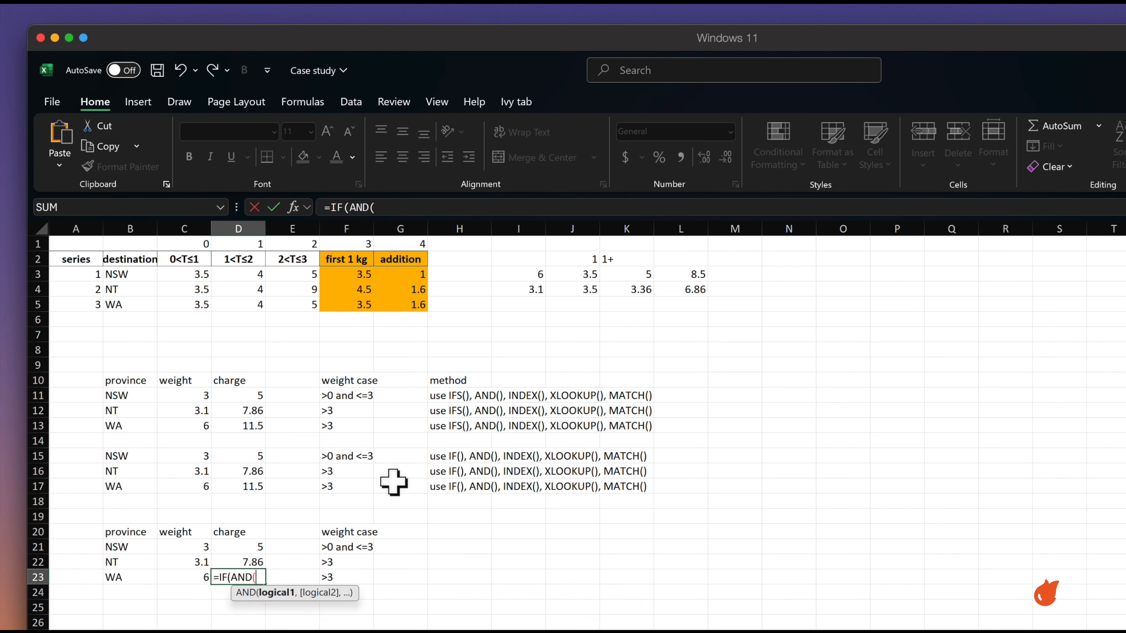
left_click(187, 576)
type(">")
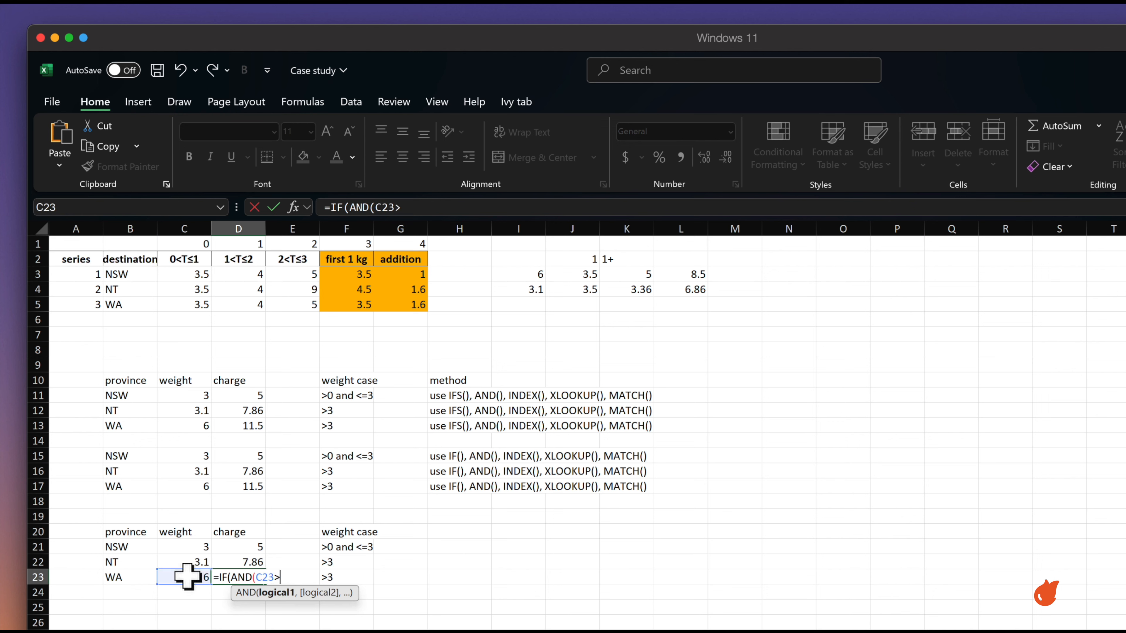
type("=0,")
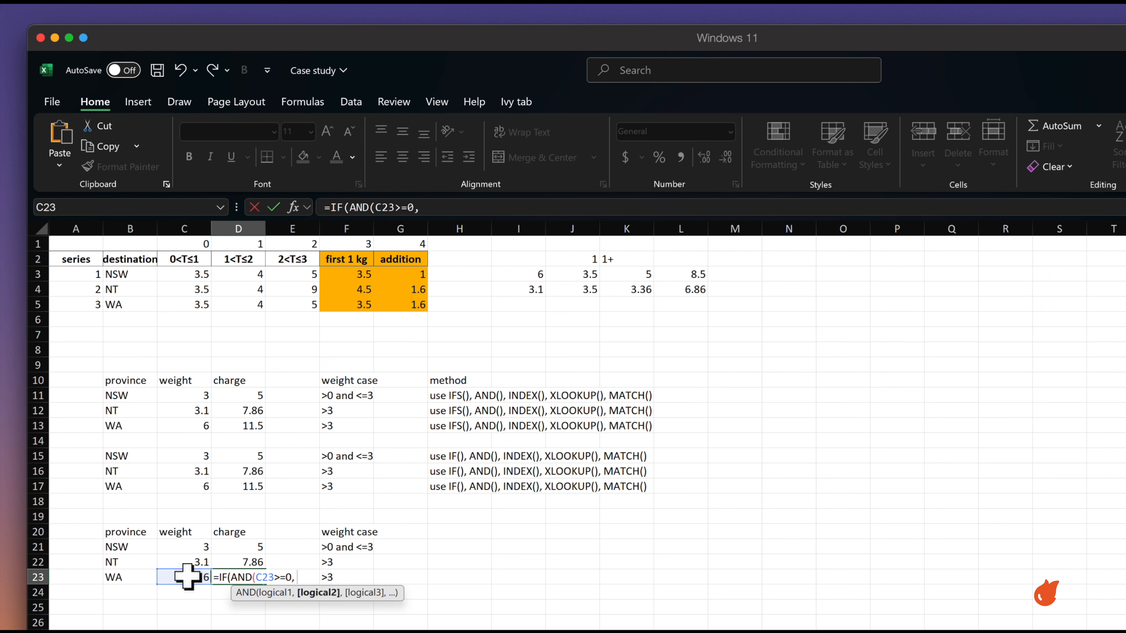
left_click(187, 577)
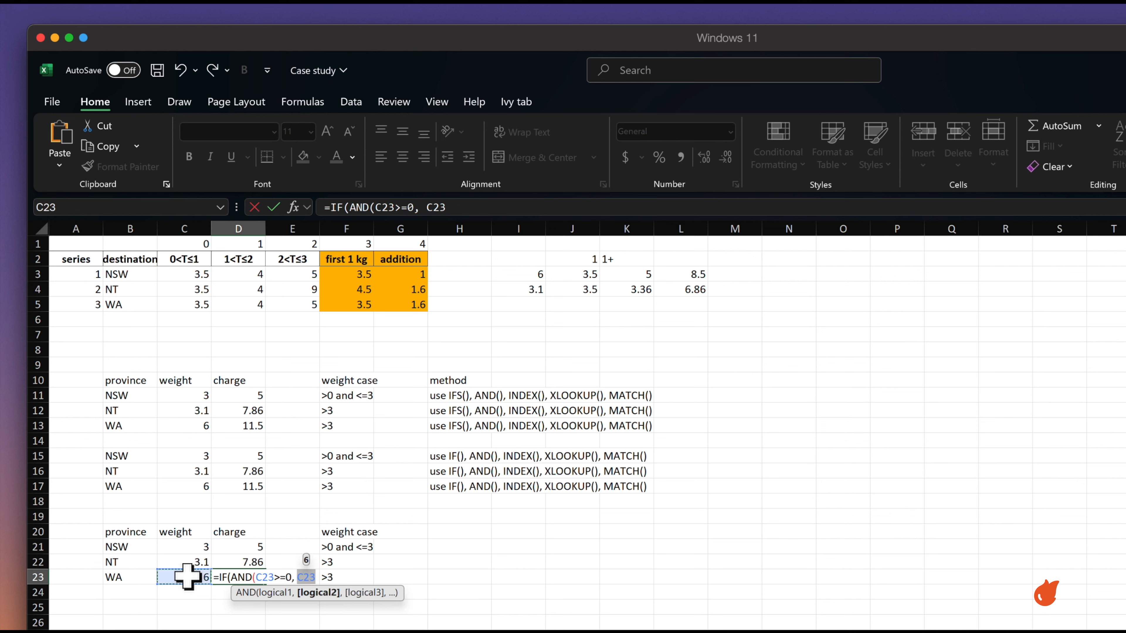
type("<")
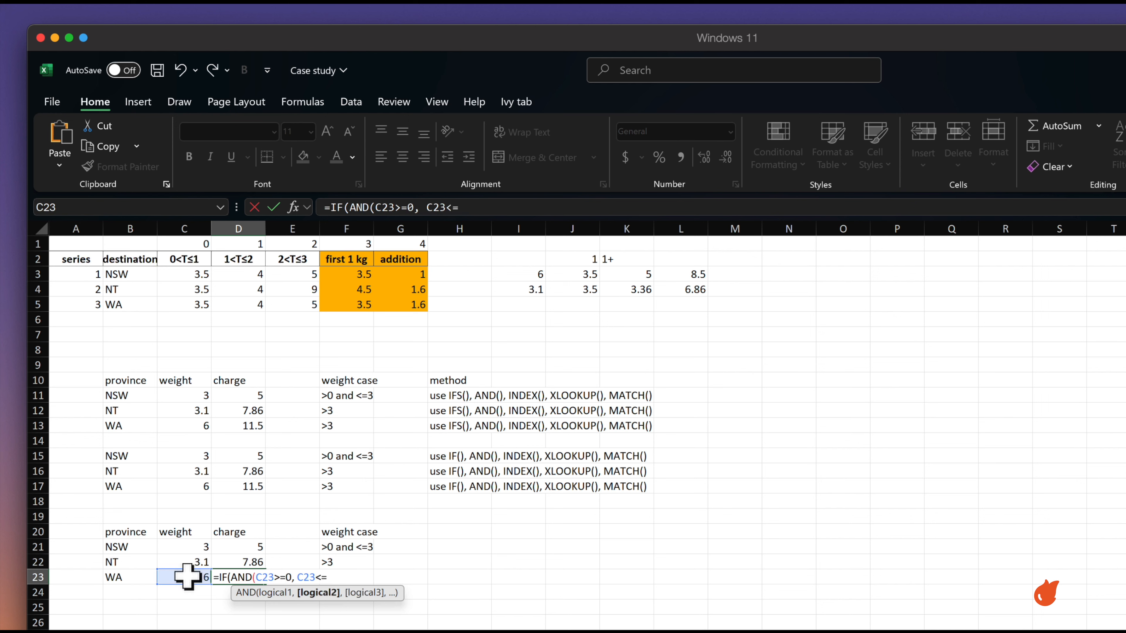
type("=3),.")
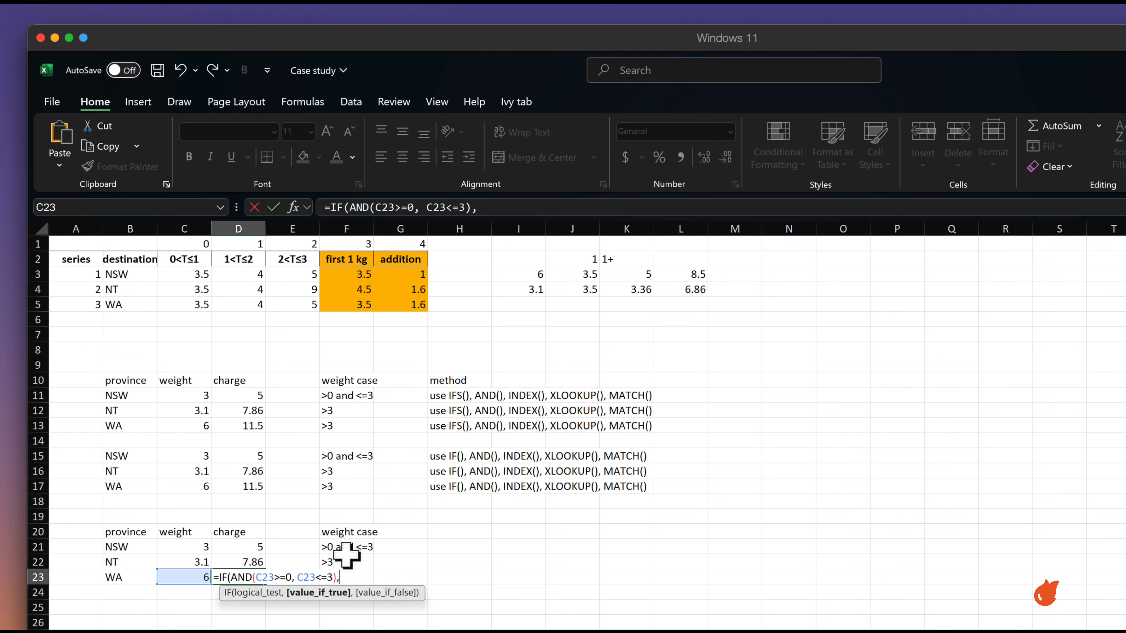
key("Escape")
Step: Copy the INDEX and MATCH expression from D21 without its equals sign
left_click(247, 550)
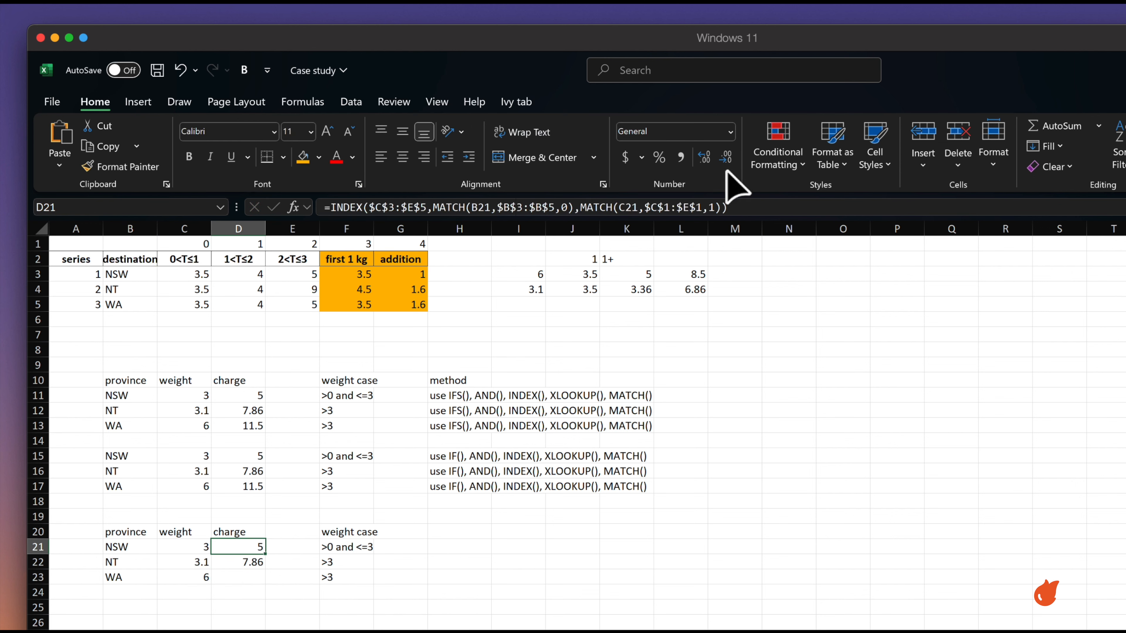
left_click_drag(727, 207, 332, 195)
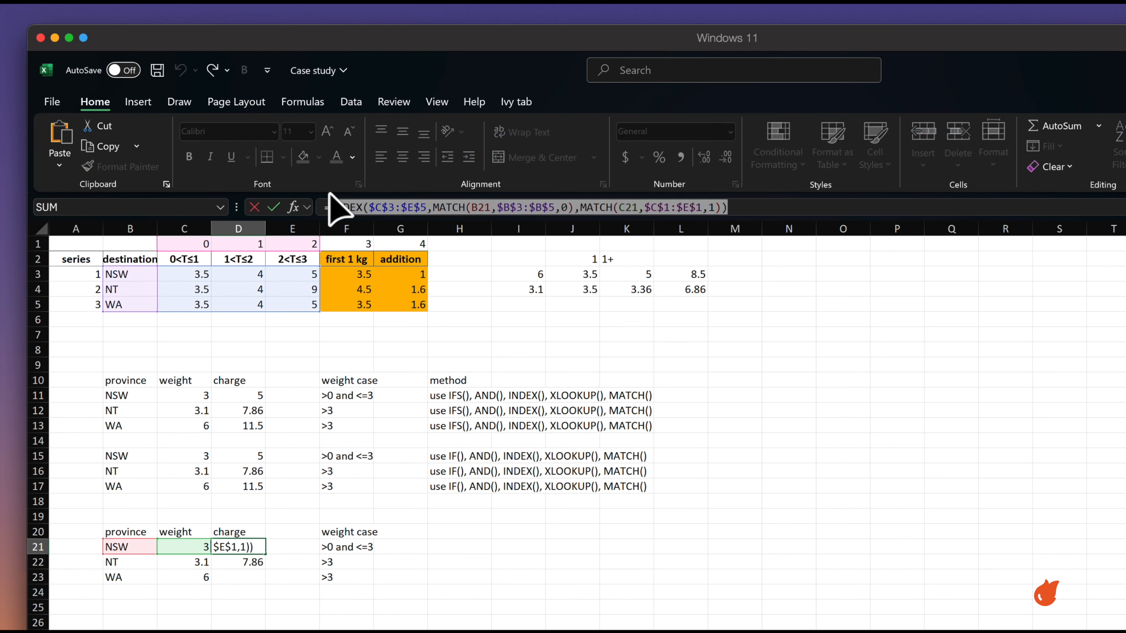
key("Escape")
Step: Start an IF formula in D23 whose logical test is AND(C23>=0,C23<=3)
left_click(235, 578)
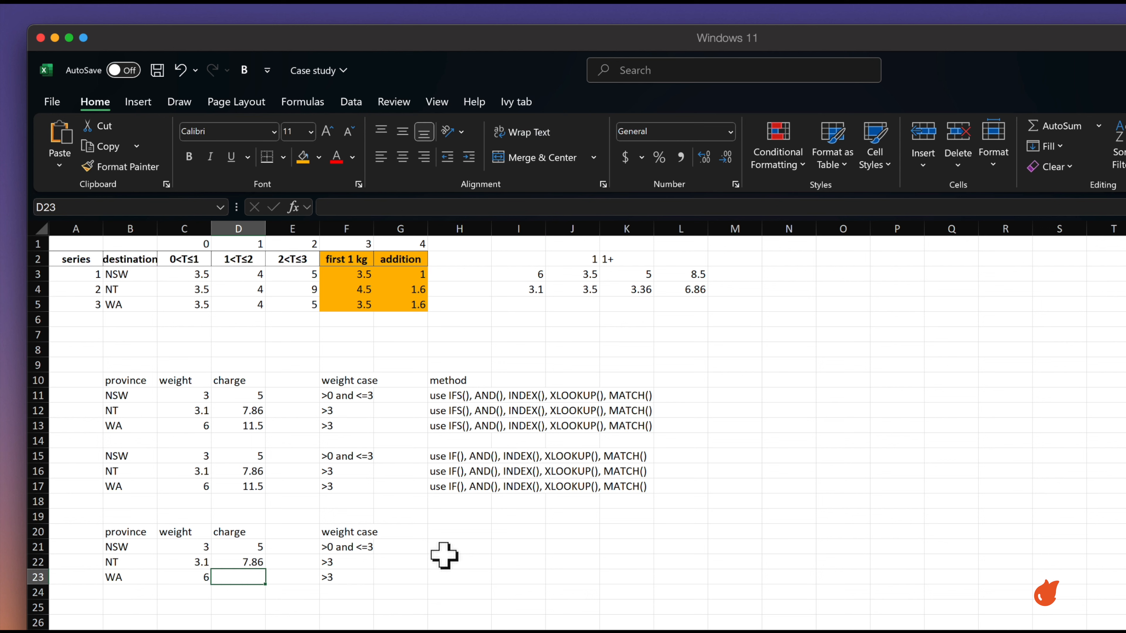
type("=if")
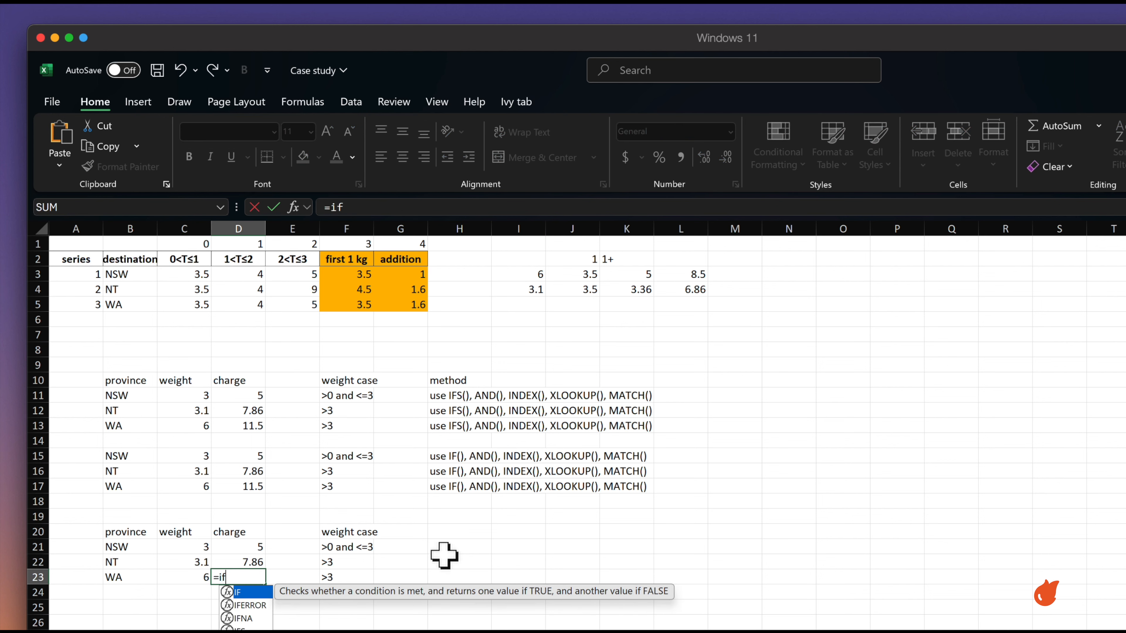
key("Tab")
type("and")
key("Tab")
key("Left")
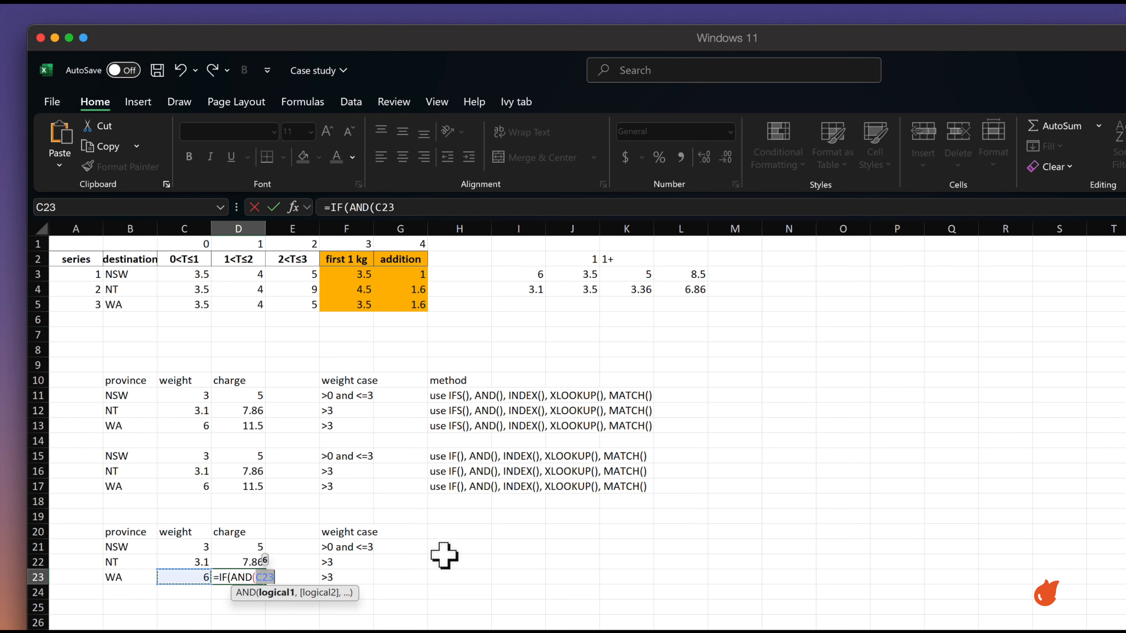
type(">=0,")
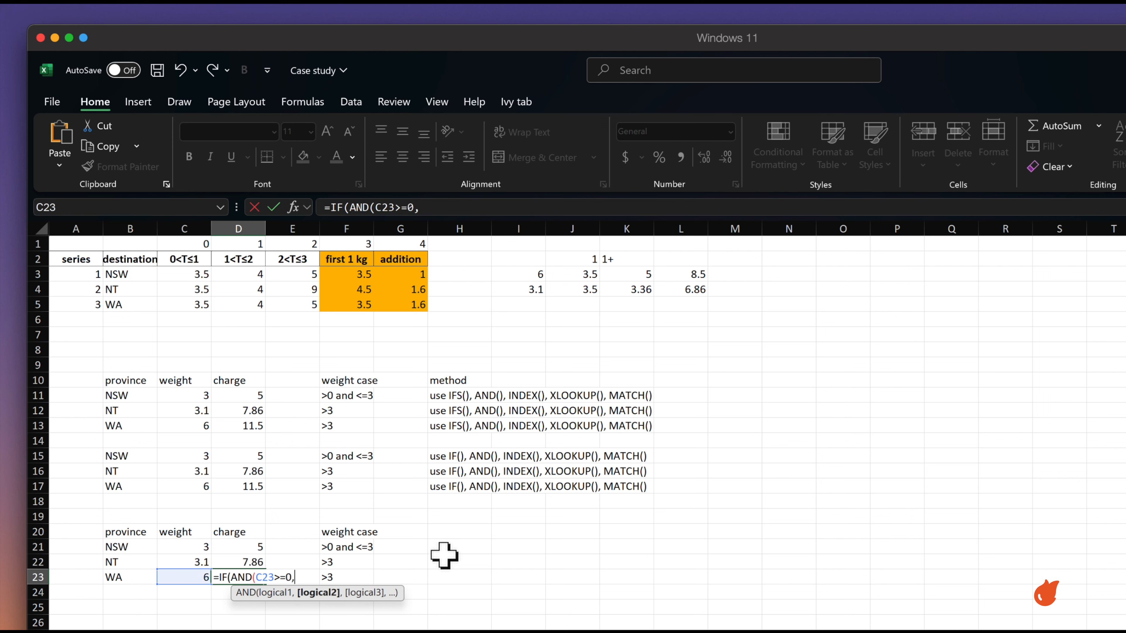
key("Left")
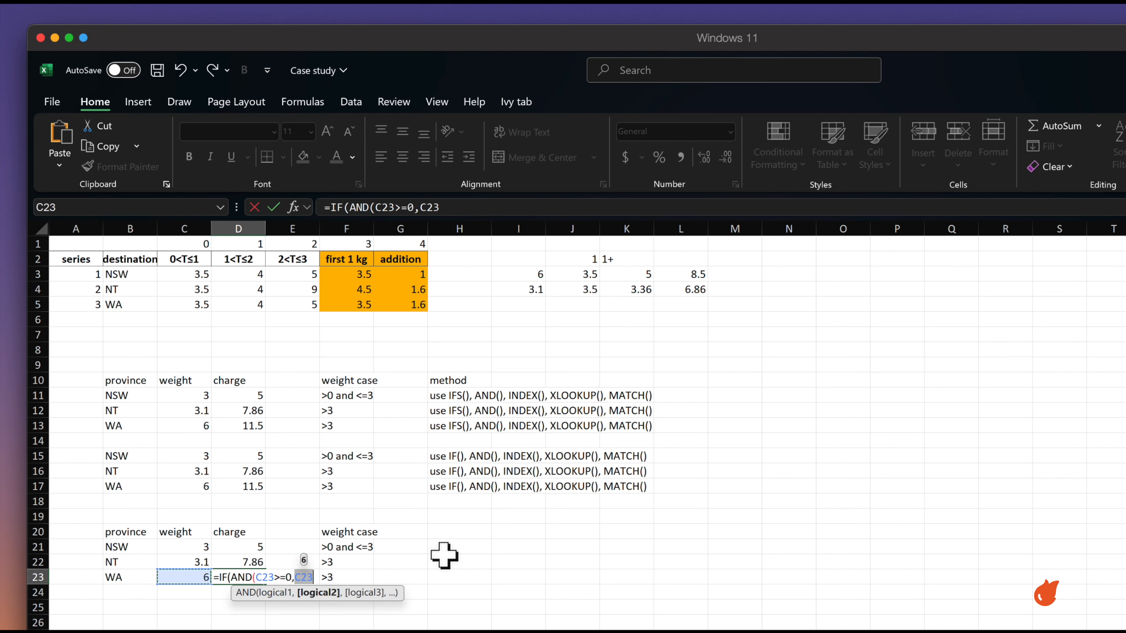
type("<=")
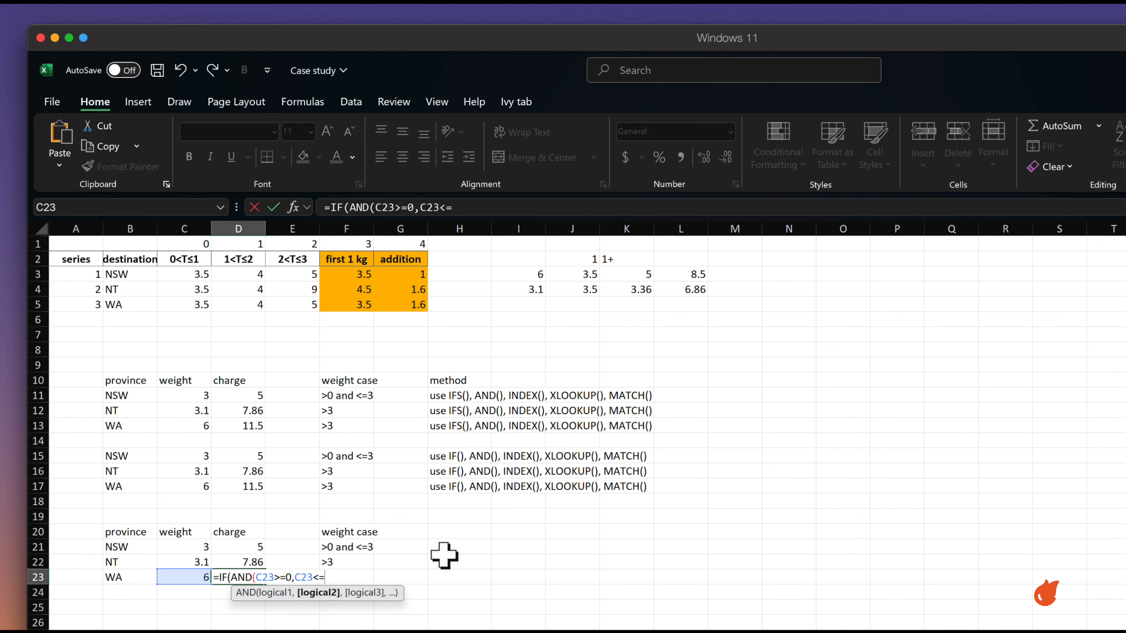
type("3),")
Step: Insert the copied INDEX expression as the value if true in D23, repointing its lookups to B23 and C23
type("INDEX($C$3:$E$5,MATCH(B21,$B$3:$B$5,0),MATCH(C21,$C$1:$E$1,1))")
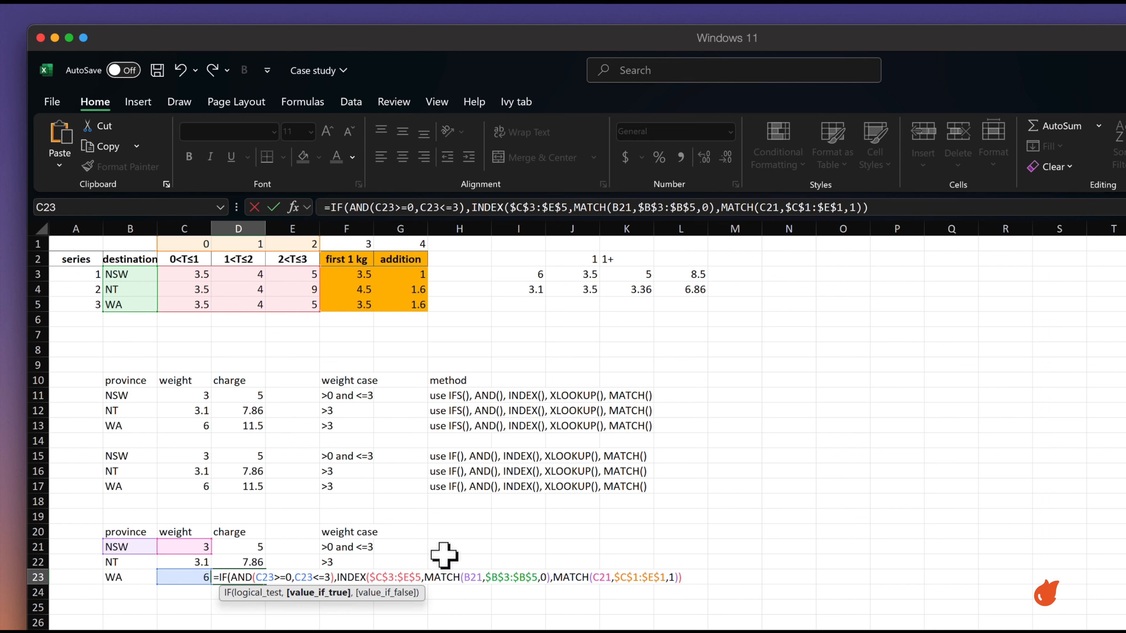
left_click_drag(118, 542, 121, 576)
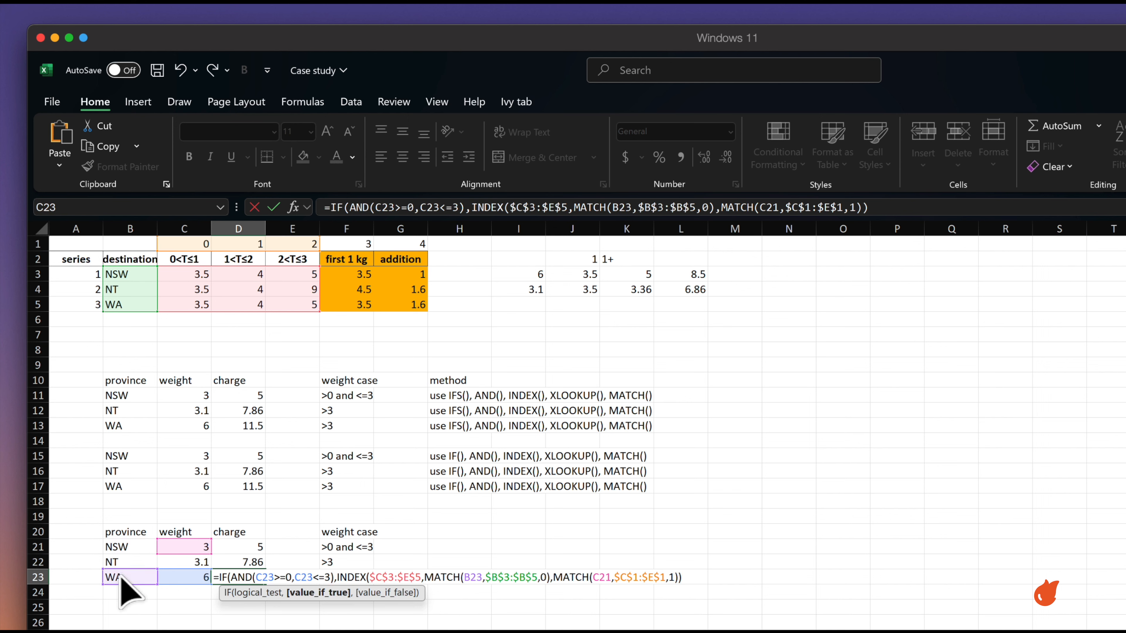
left_click_drag(175, 554, 132, 592)
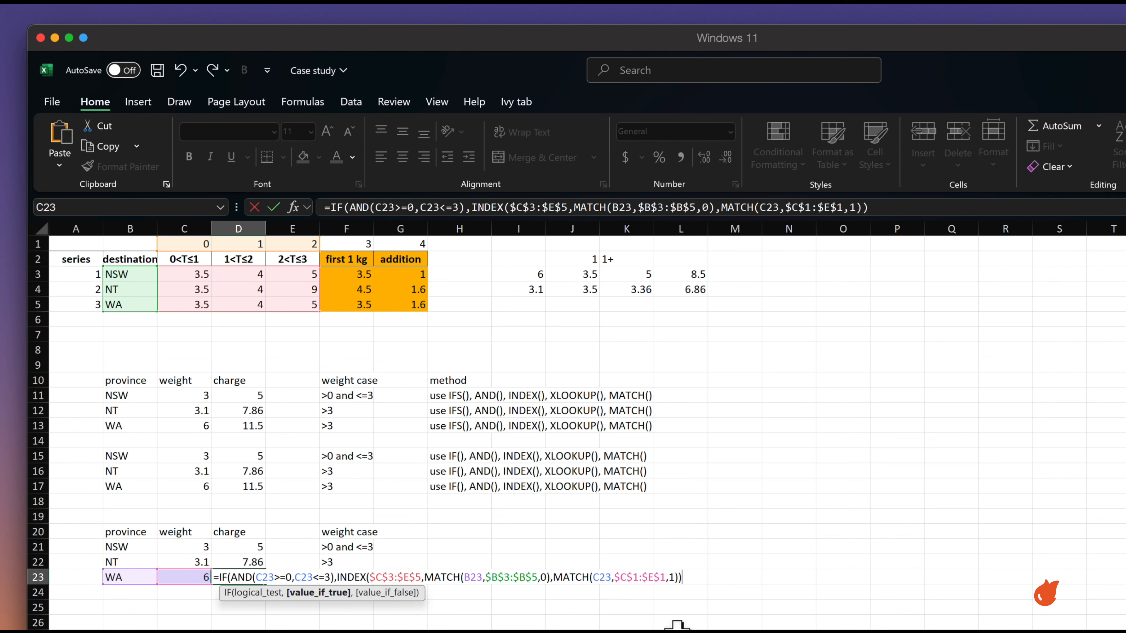
Step: Complete the D23 IF formula with 0 as the value if false and enter it, keeping the cell selected
type(",")
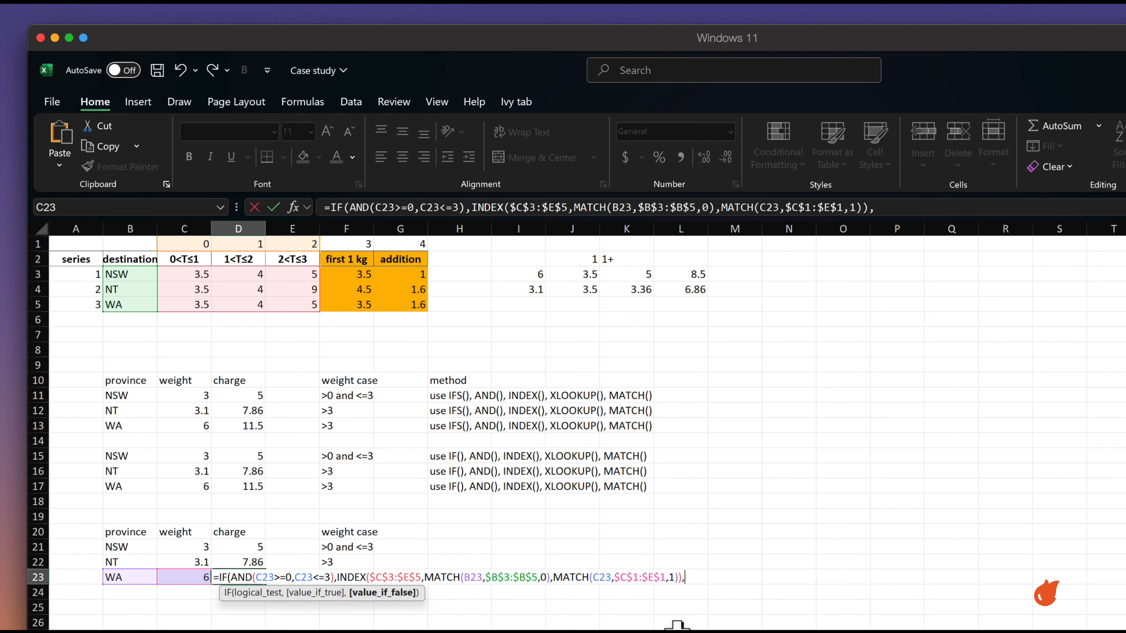
type("0)")
key("ctrl+Return")
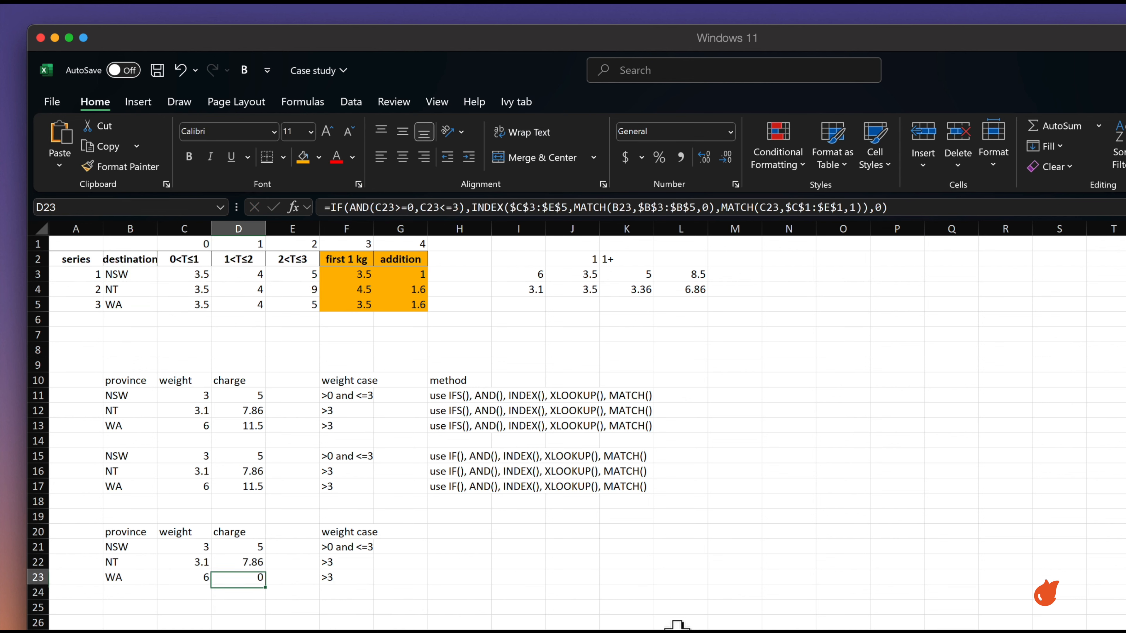
Step: Copy the XLOOKUP expression from D22 without its equals sign, leaving that cell's formula as it is
left_click(243, 562)
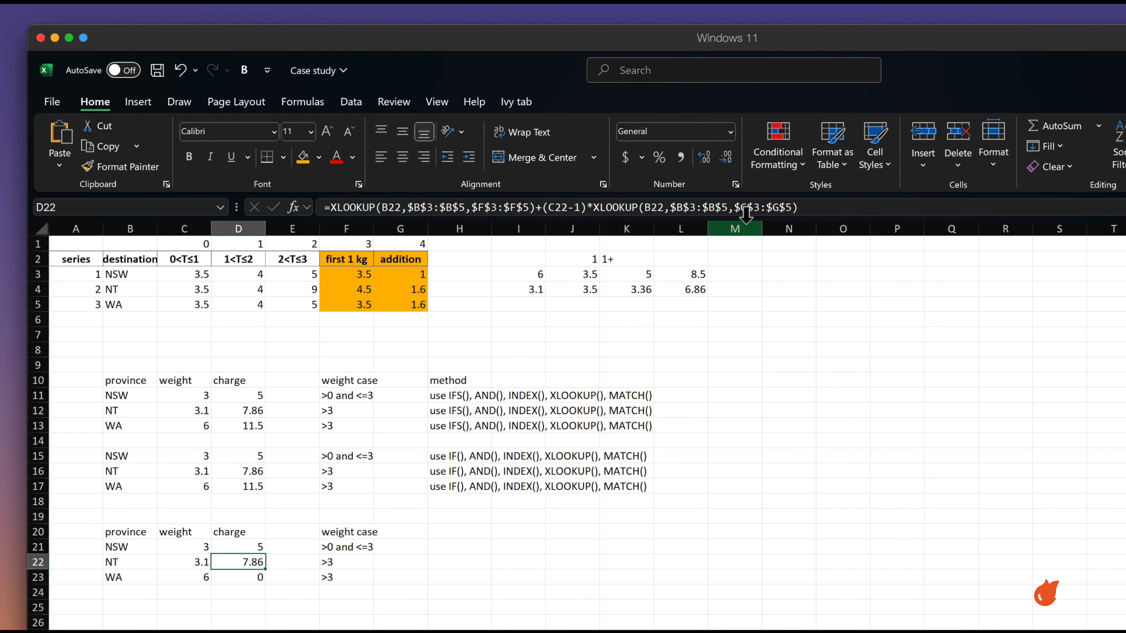
left_click_drag(801, 208, 328, 207)
key("ctrl+c")
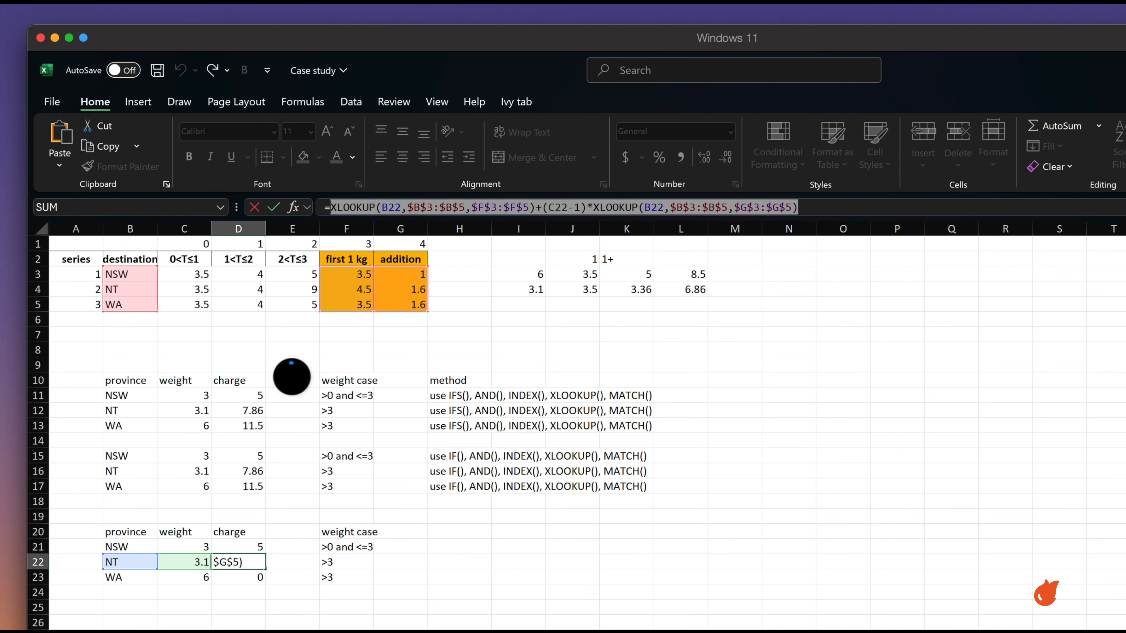
key("Escape")
Step: Replace the 0 used as value if false in D23's IF formula with the copied XLOOKUP expression
left_click(238, 579)
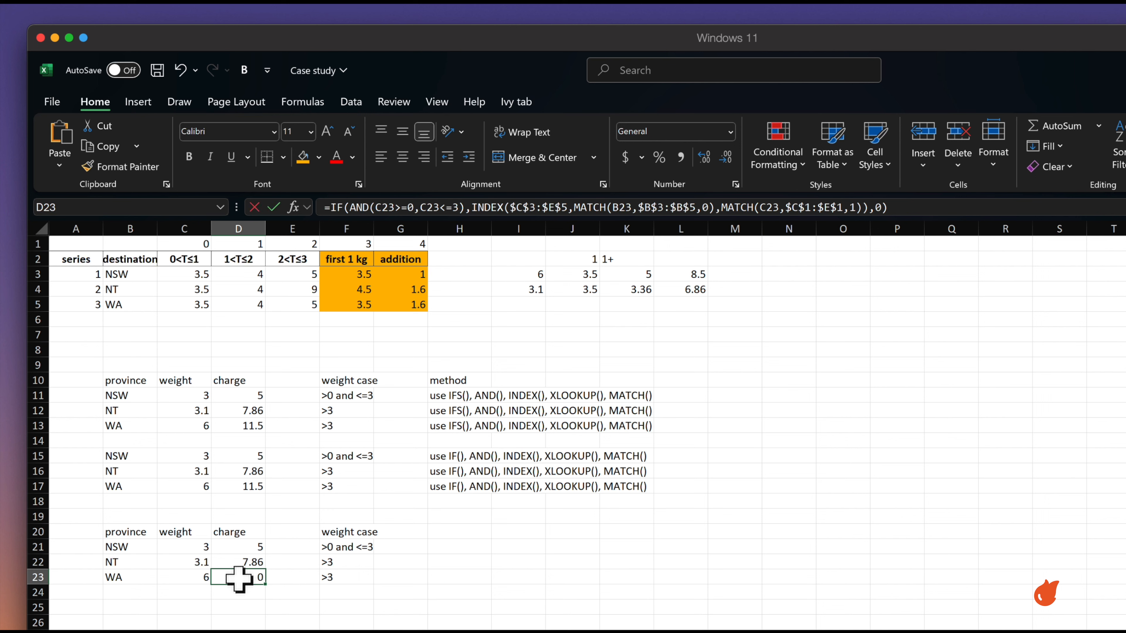
double_click(238, 577)
double_click(686, 577)
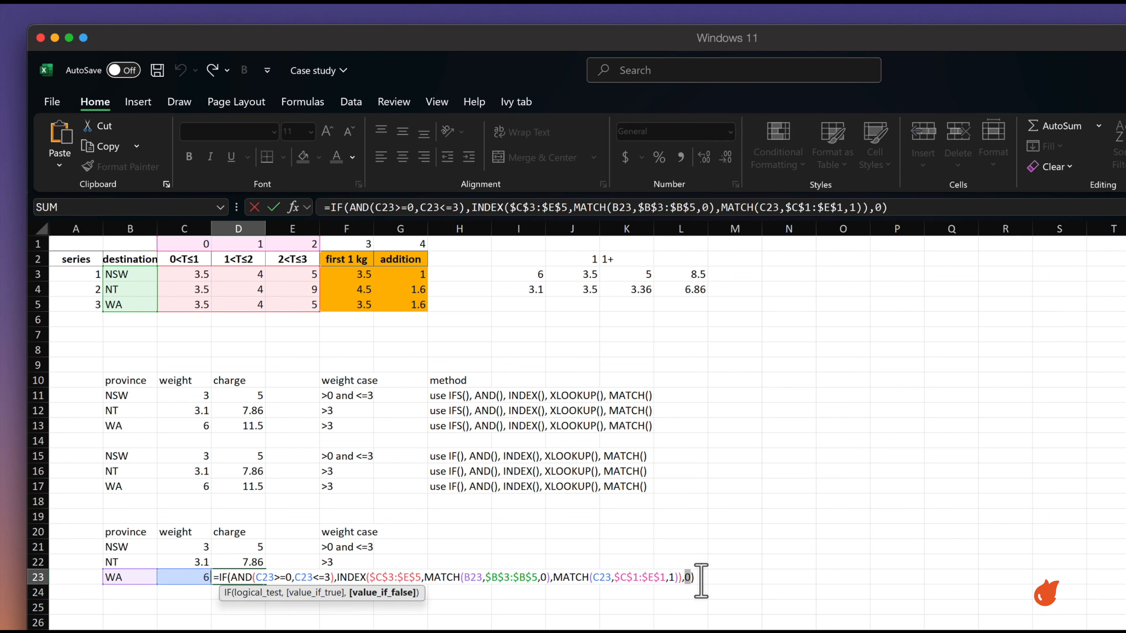
key("ctrl+v")
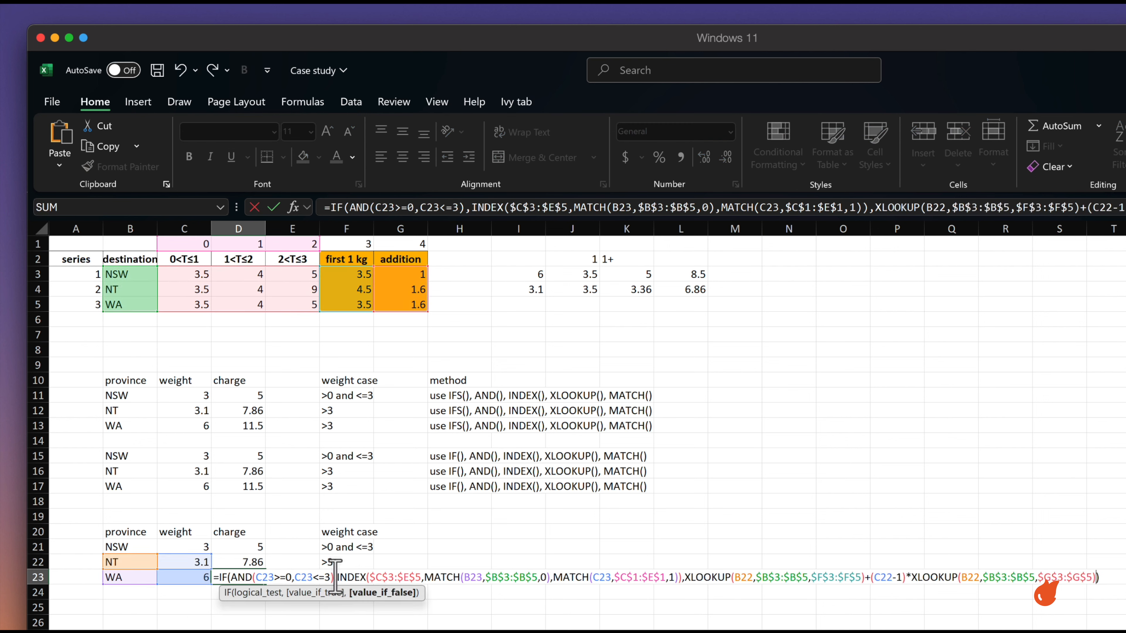
Step: Review the IF arguments in D23, repoint the pasted XLOOKUP expression to B23 and C23, and enter the formula
left_click_drag(337, 577, 230, 577)
left_click_drag(337, 577, 683, 577)
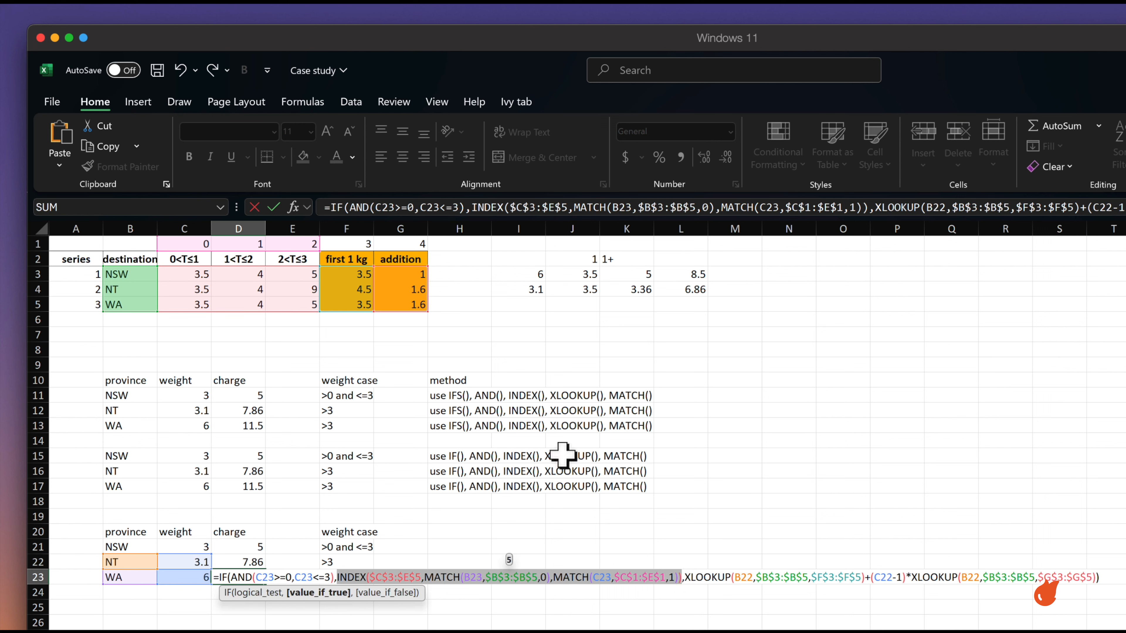
left_click(685, 577)
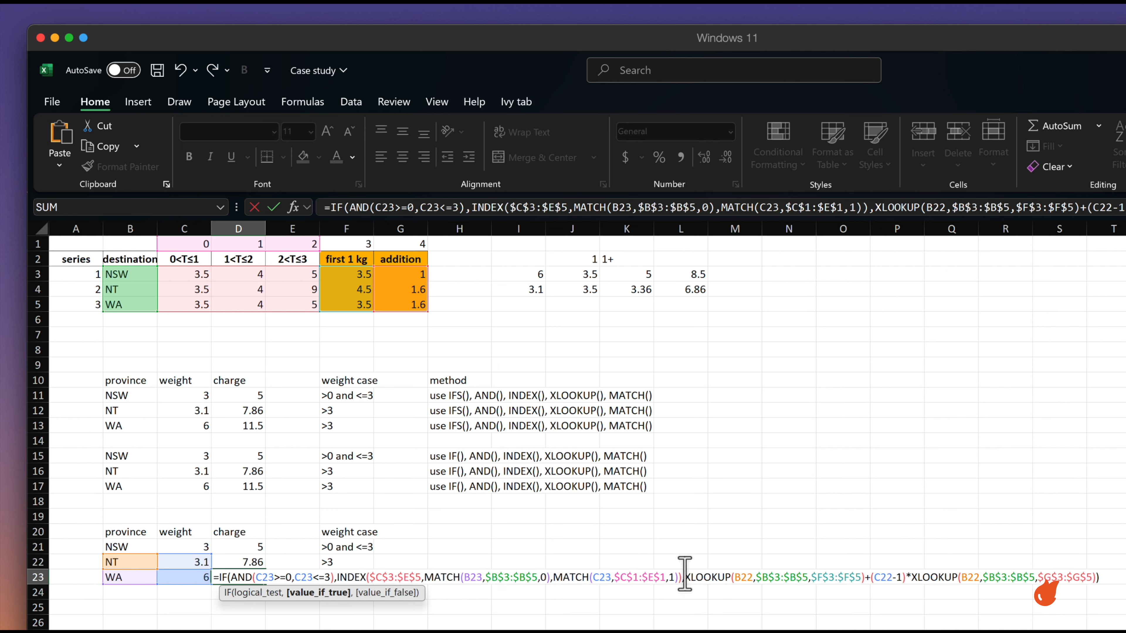
left_click_drag(685, 577, 1099, 577)
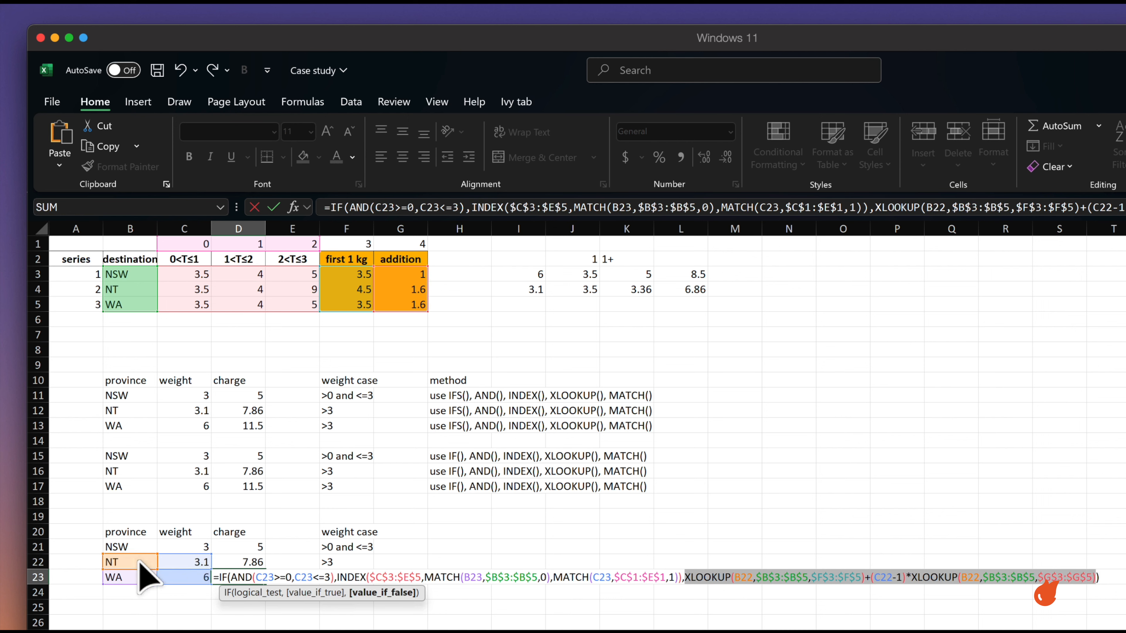
mouse_move(139, 560)
left_mouse_down()
mouse_move(138, 573)
mouse_move(175, 560)
mouse_move(172, 572)
mouse_move(143, 576)
left_mouse_up()
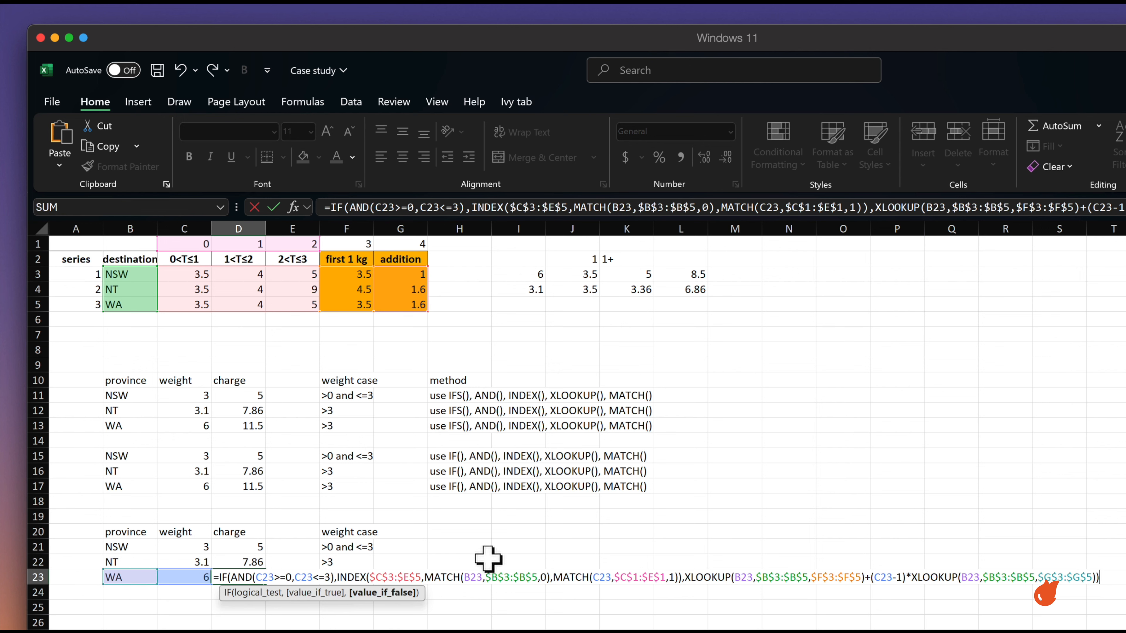
key("Return")
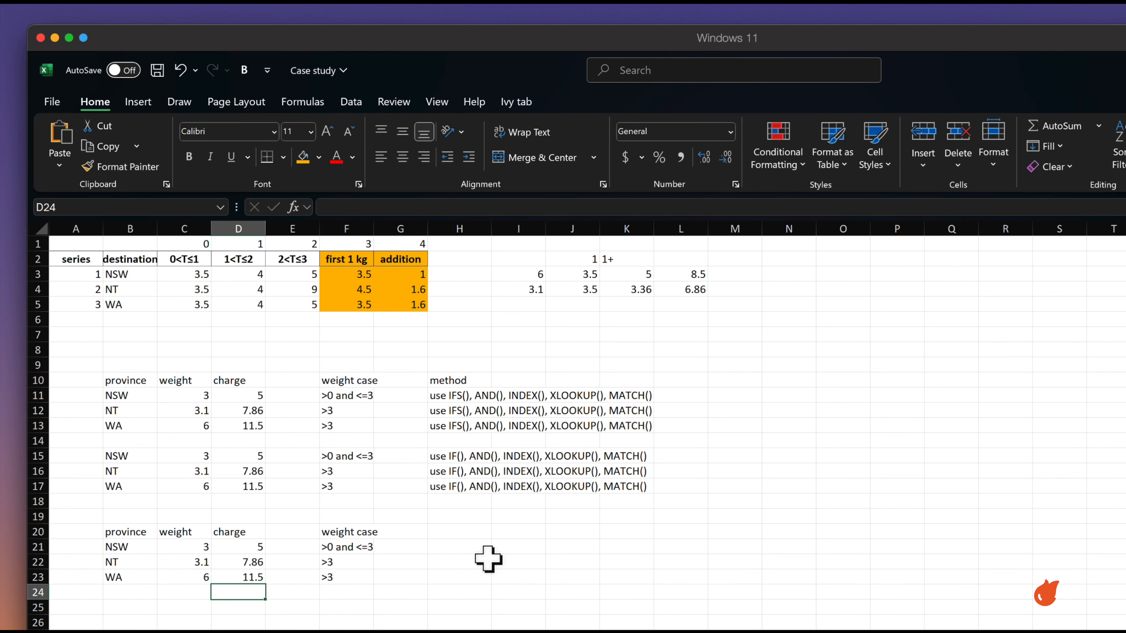
Step: Fill the D23 formula up through D21 and check the formulas in D21 and D22
left_click(246, 576)
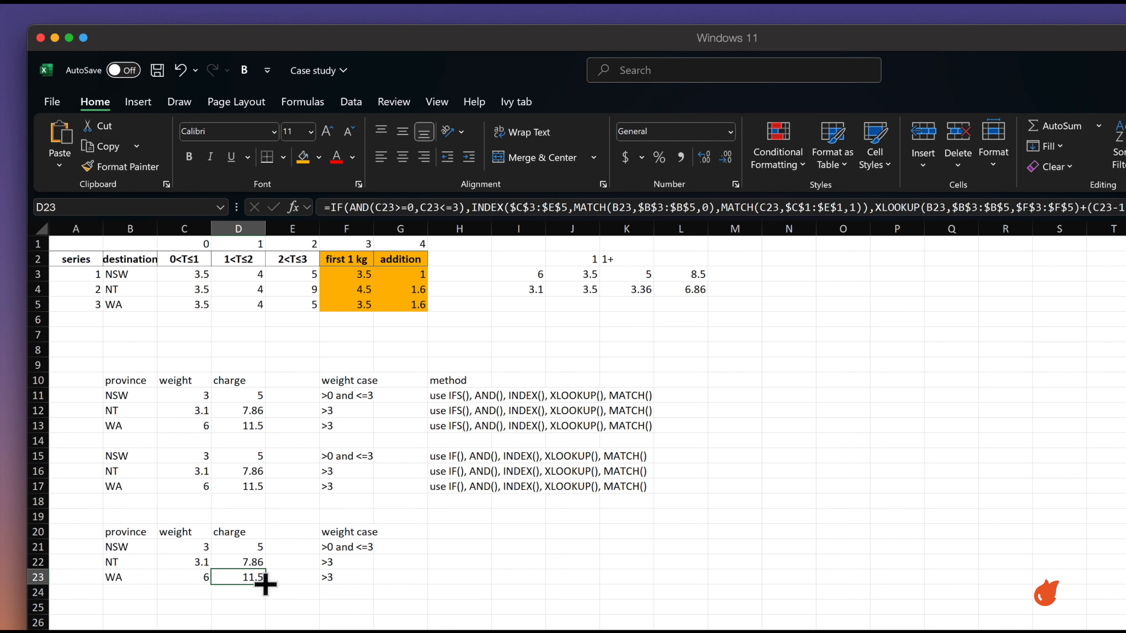
left_click_drag(265, 585, 264, 546)
left_click(222, 543)
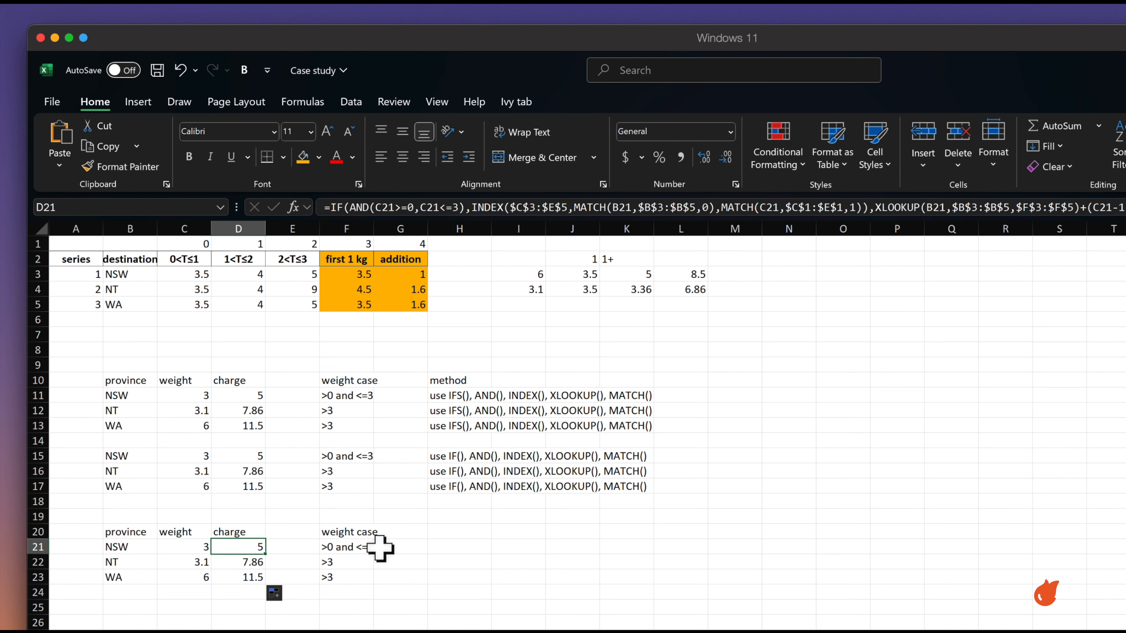
key("Down")
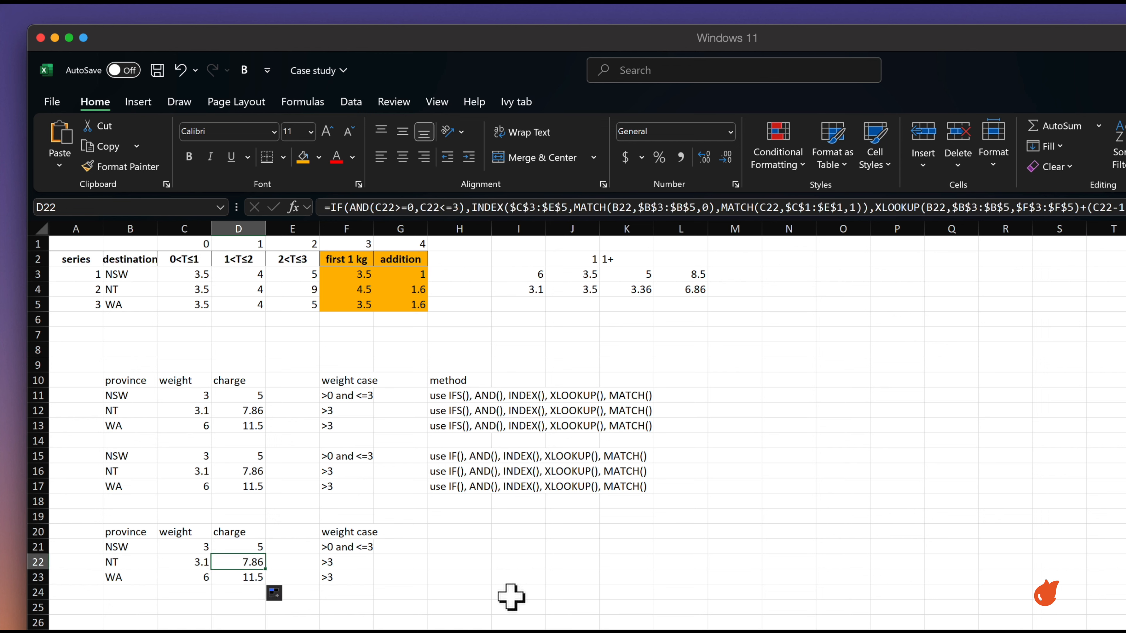
key("Up")
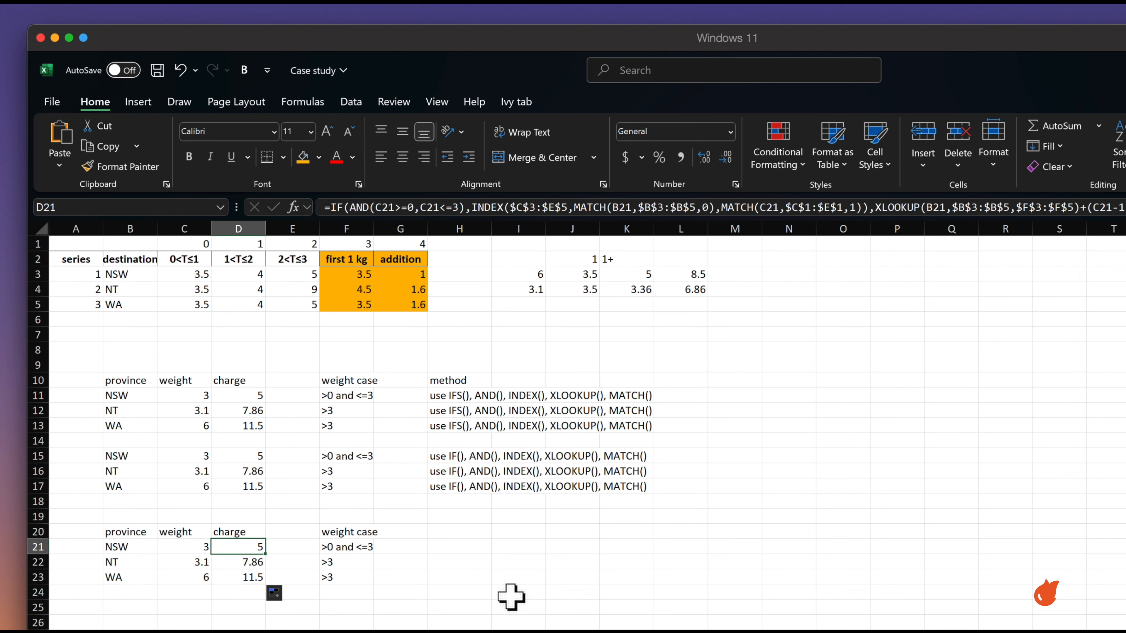
Step: Examine the logical test, value if true and value if false in D21's IF formula, and collapse the expanded formula bar
key("F2")
key("Escape")
key("F2")
key("Escape")
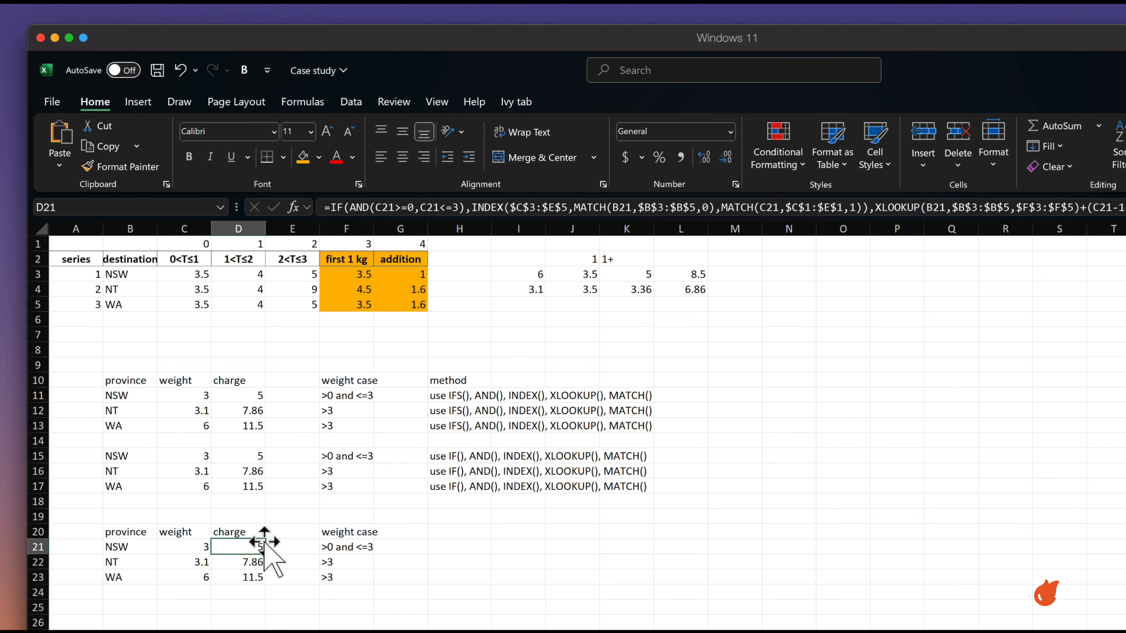
left_click(440, 207)
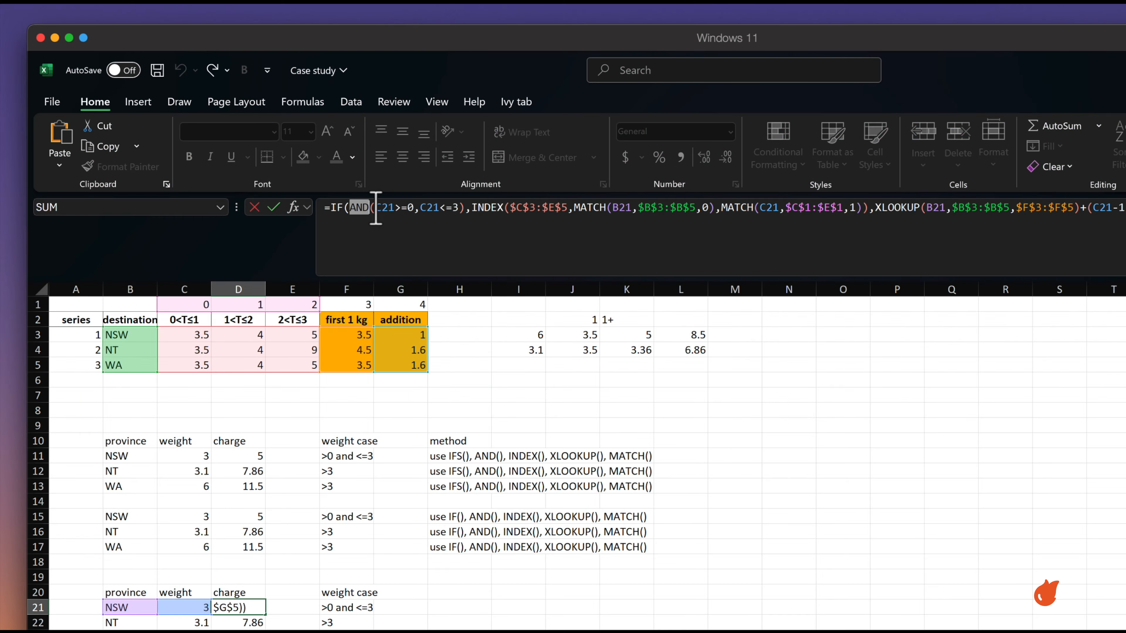
left_click_drag(376, 207, 459, 211)
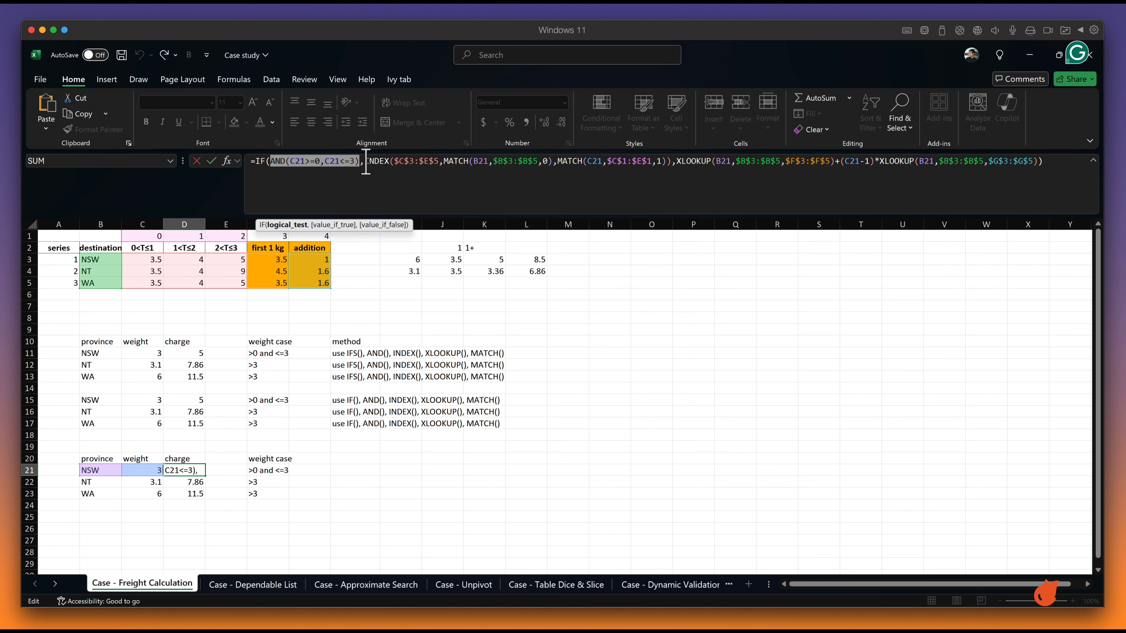
left_click_drag(365, 161, 1040, 176)
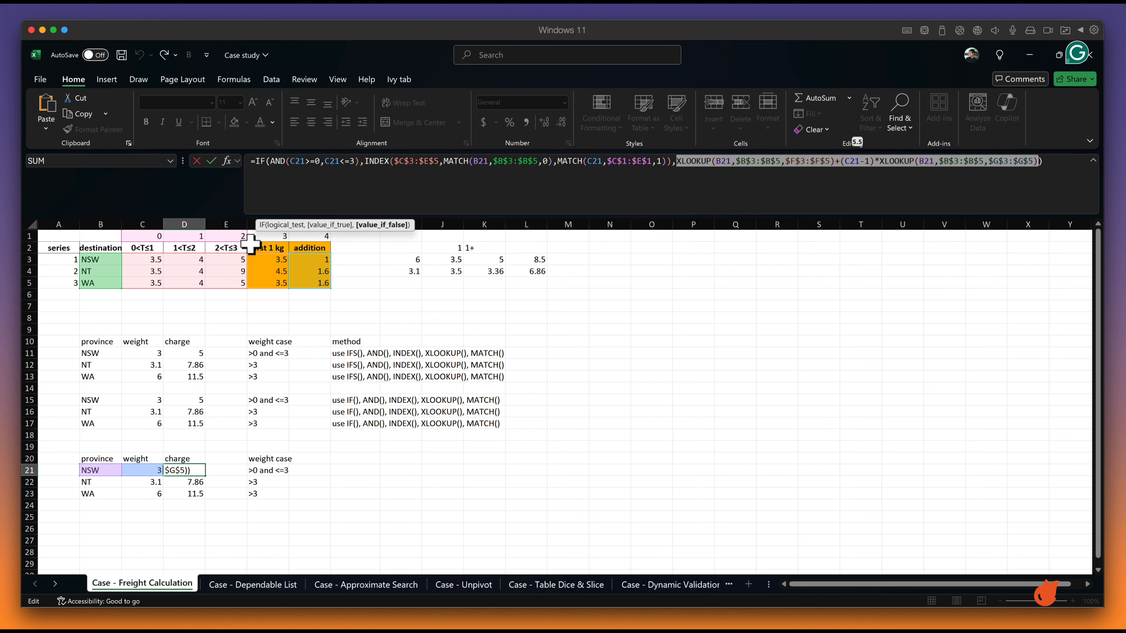
left_click(1092, 160)
left_click(646, 329)
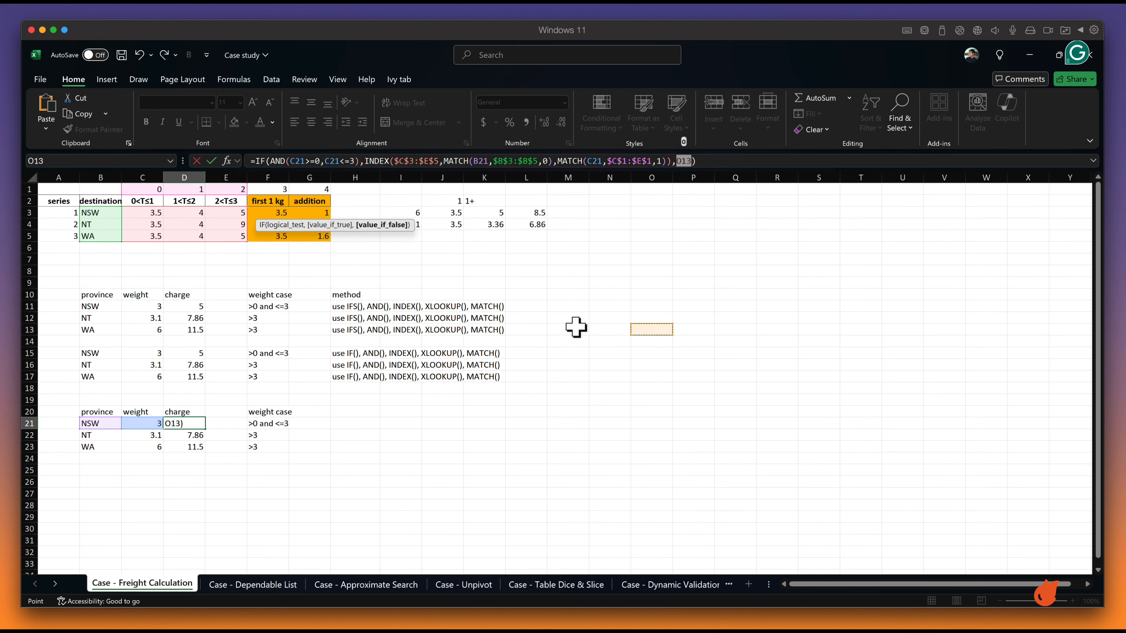
left_click(740, 165)
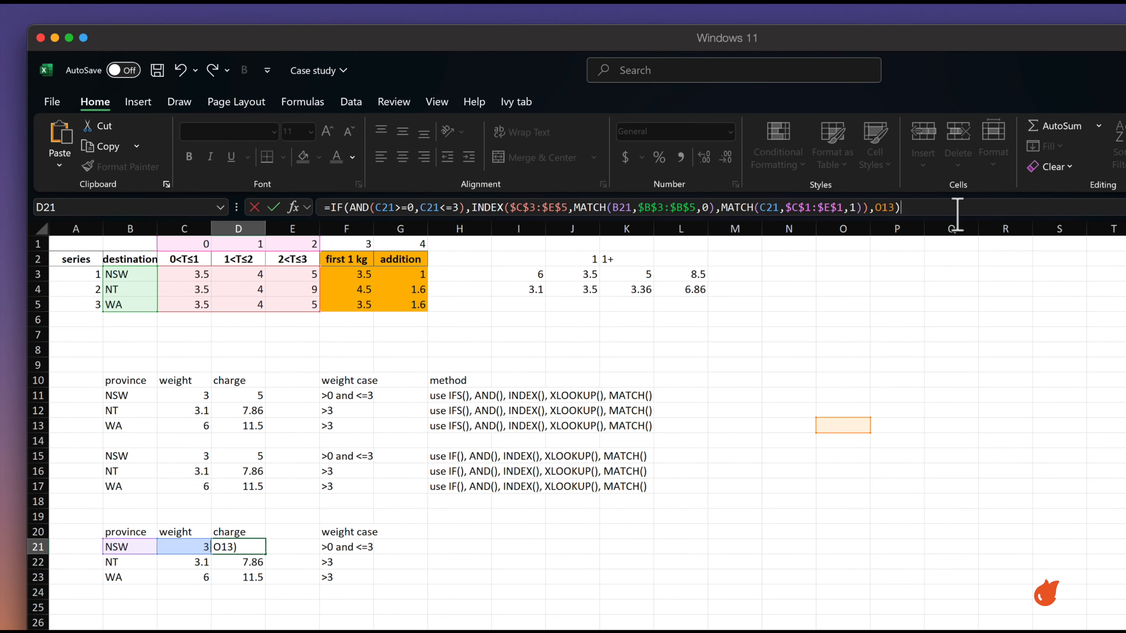